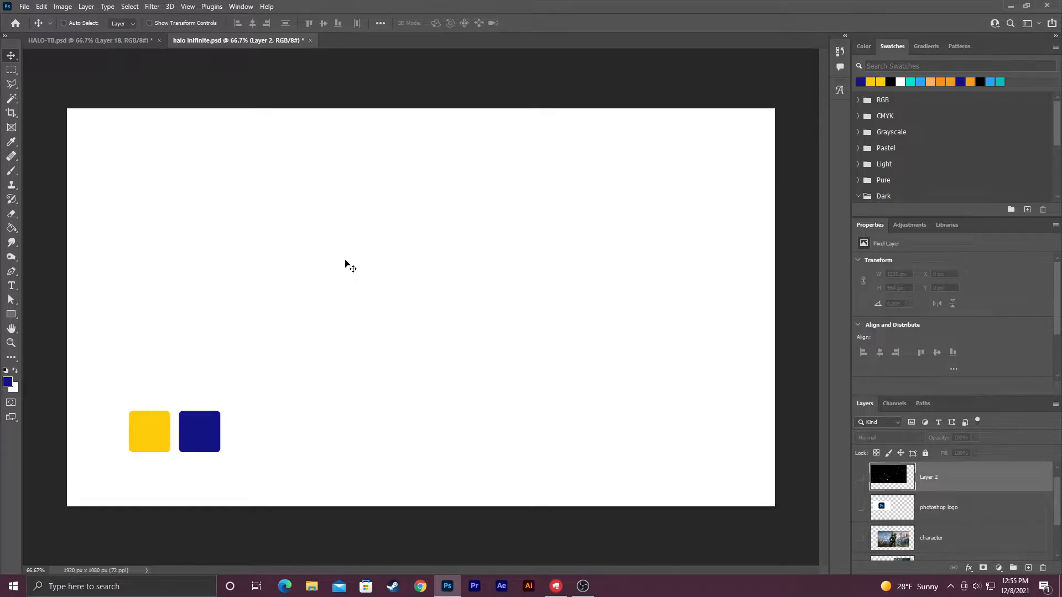
# - Show the character layer and hide the colors group
pyautogui.scroll(-1, 960, 487)
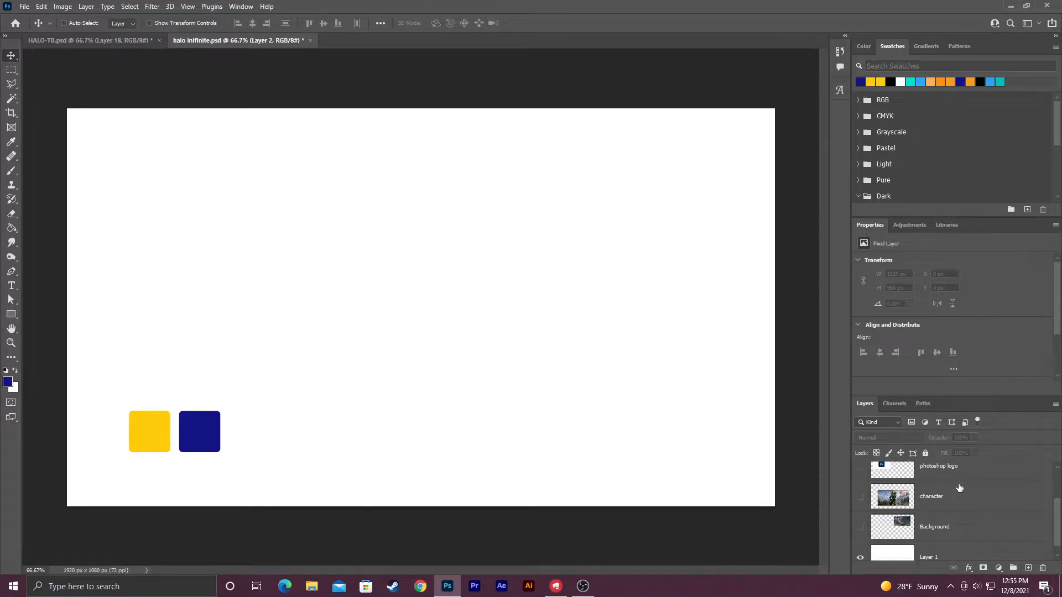
pyautogui.click(860, 498)
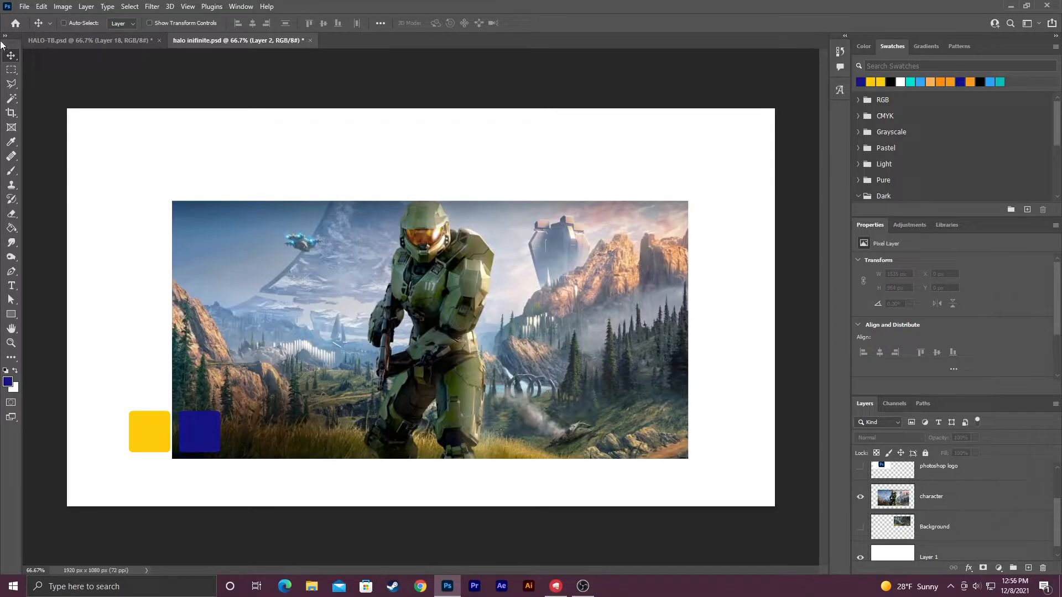
pyautogui.scroll(2, 978, 491)
pyautogui.click(860, 468)
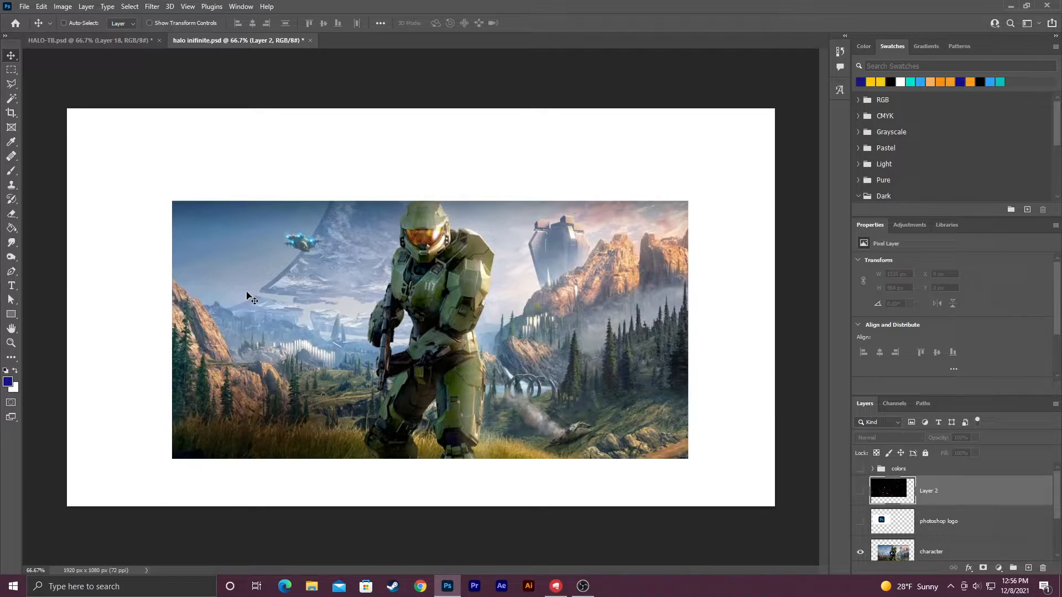
# - Select the armored soldier on the character layer with Select Subject
pyautogui.click(131, 7)
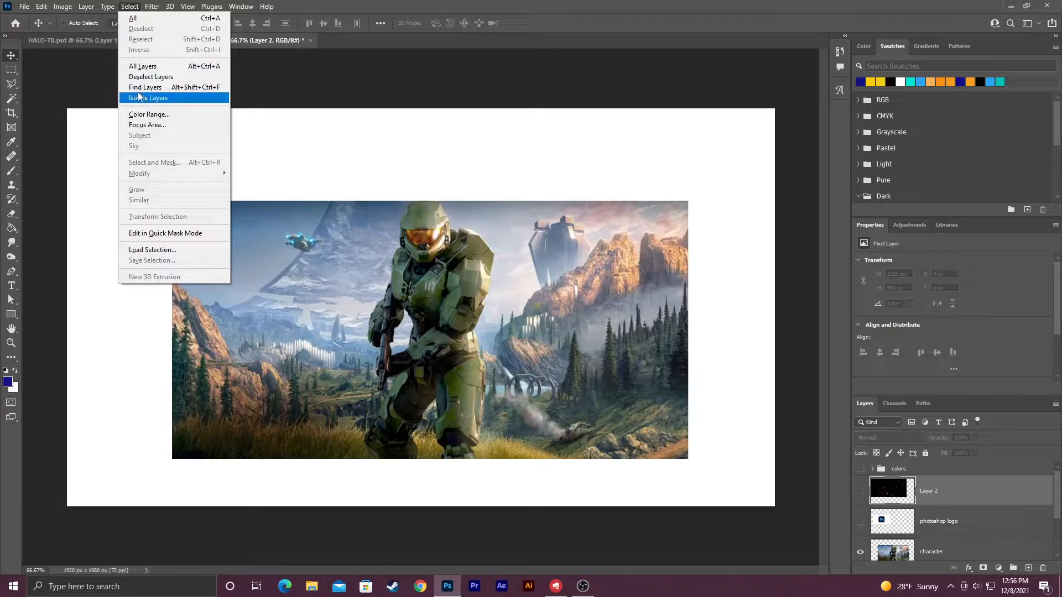
pyautogui.click(967, 531)
pyautogui.click(967, 550)
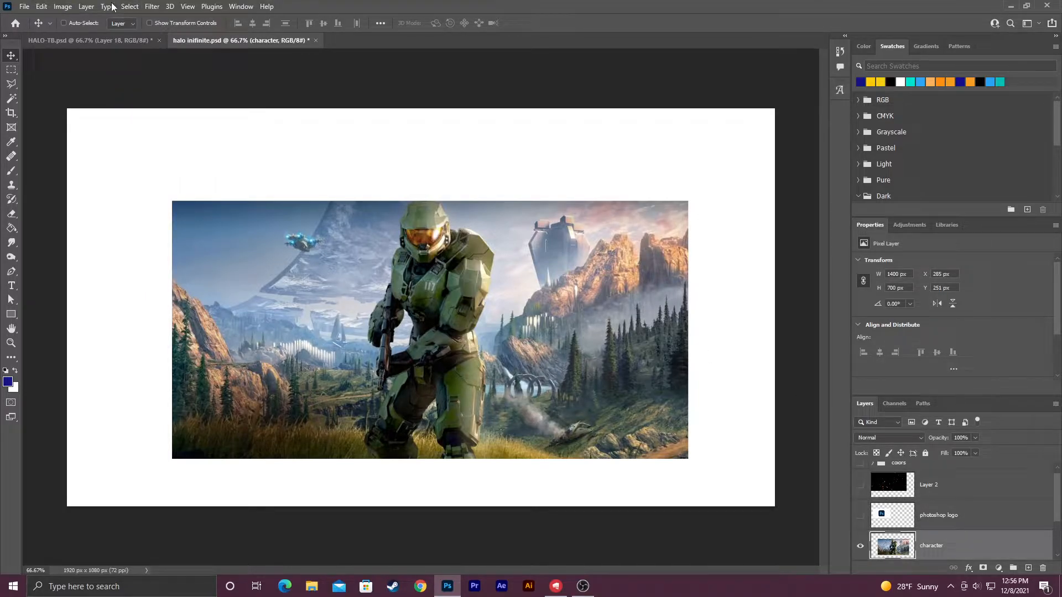
pyautogui.click(130, 6)
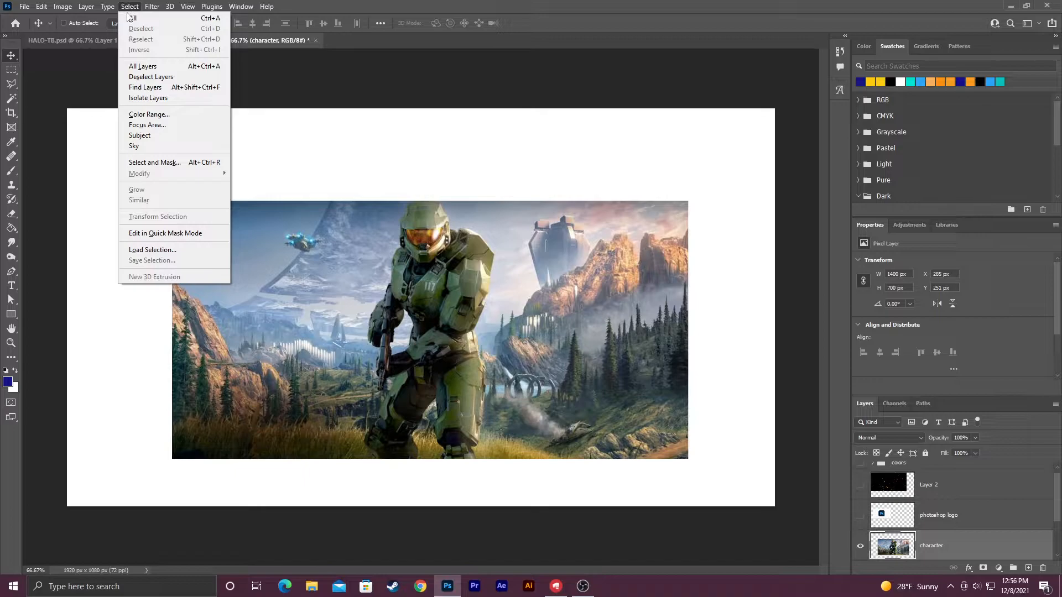
pyautogui.click(163, 138)
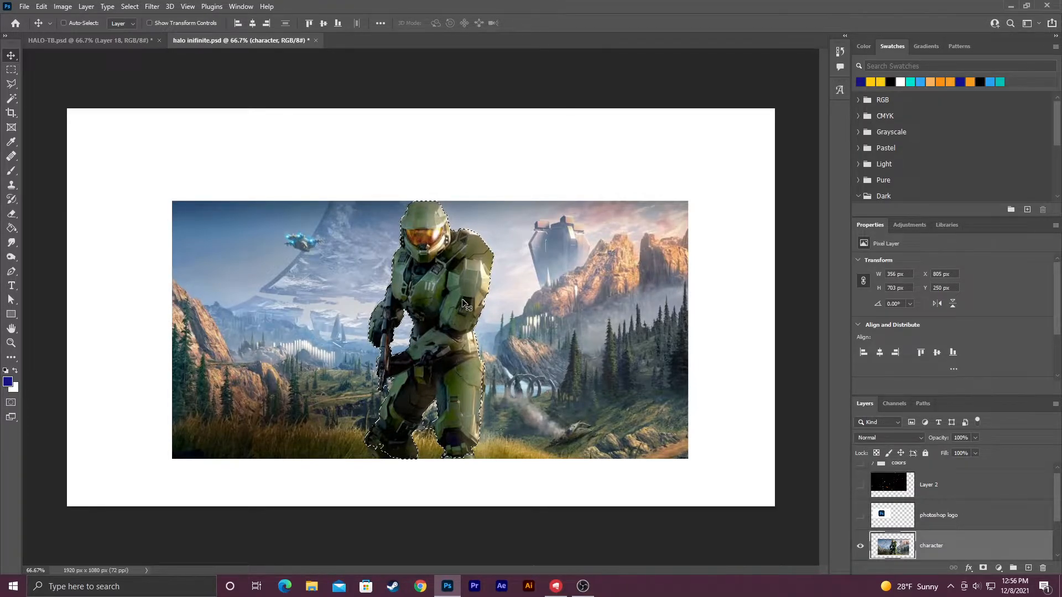
# - Refine the soldier's selection around the legs and feet with the Quick Selection tool
pyautogui.scroll(2, 452, 432)
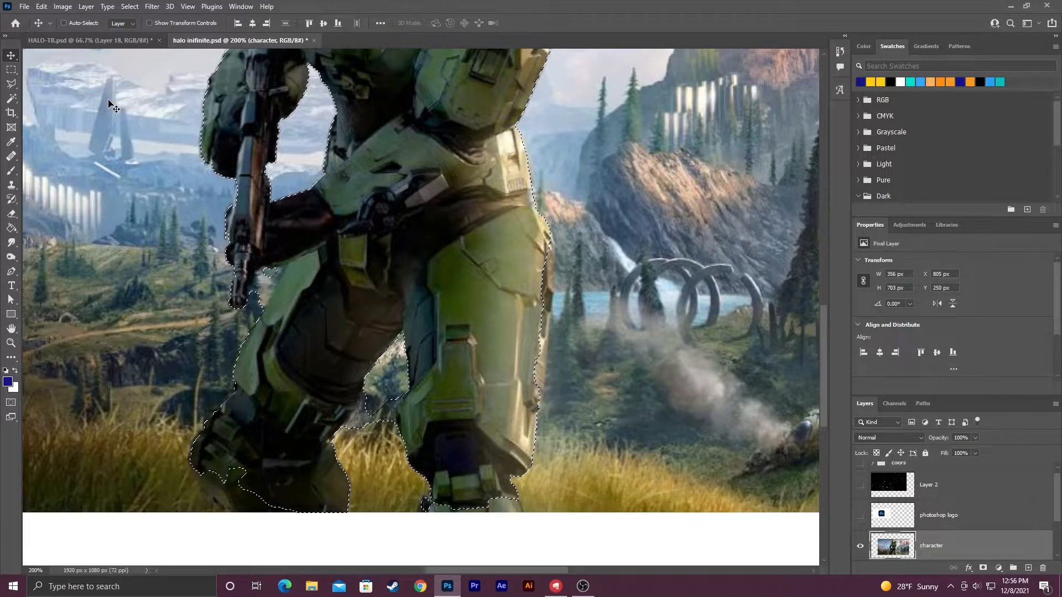
pyautogui.click(11, 101)
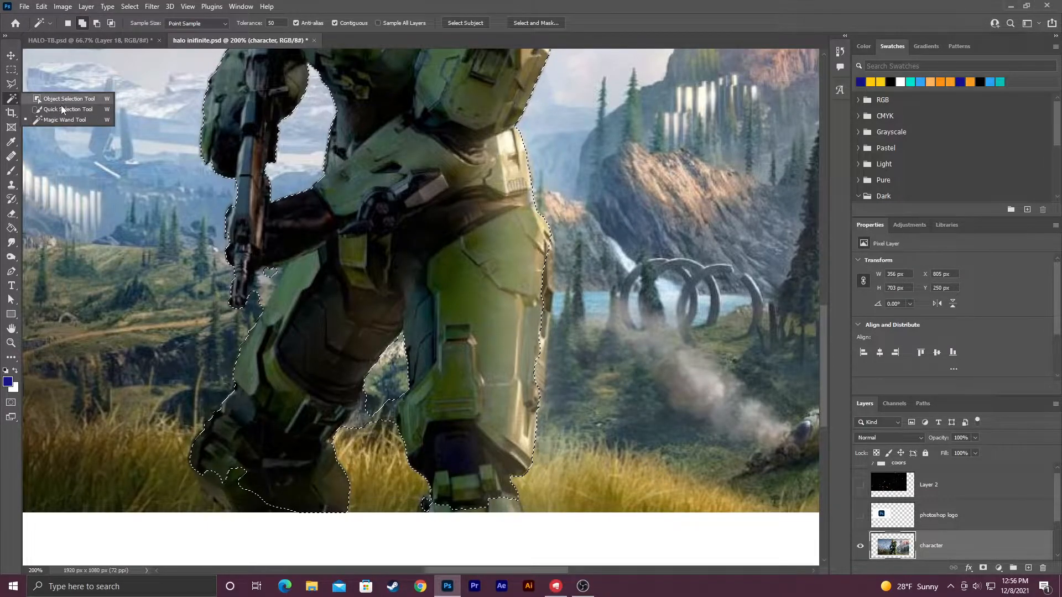
pyautogui.click(62, 111)
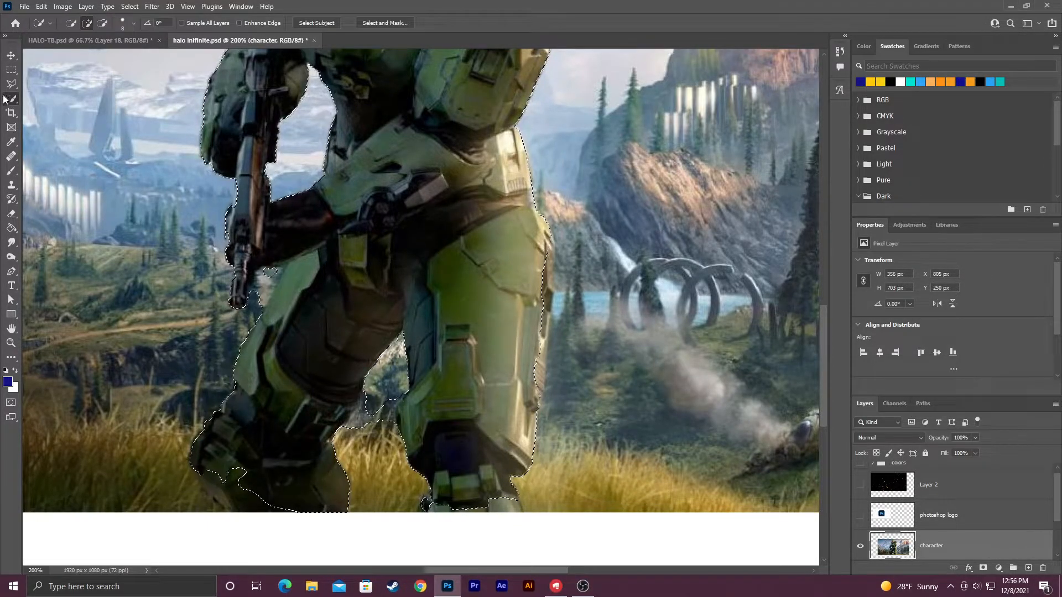
pyautogui.rightClick(9, 101)
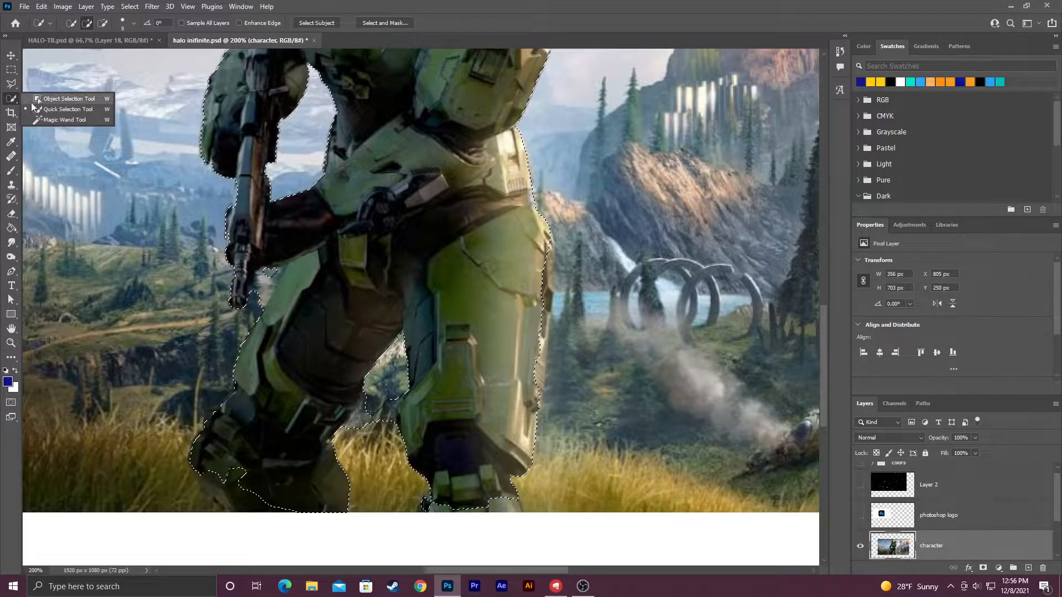
pyautogui.click(57, 112)
pyautogui.click(371, 442)
pyautogui.click(377, 409)
pyautogui.click(386, 413)
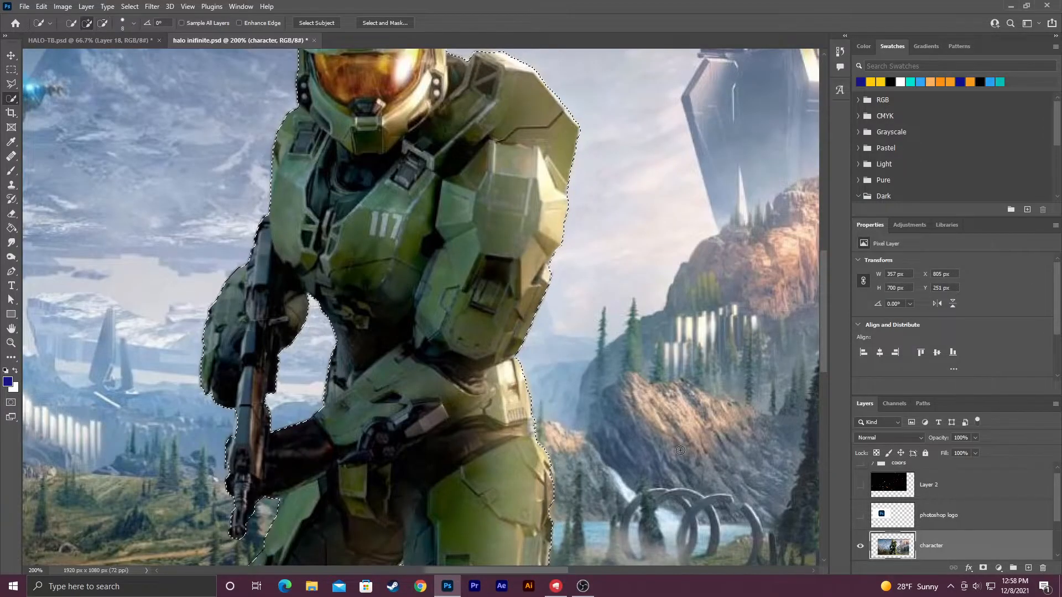
# - Copy the selected soldier to a new layer and hide the original character layer
pyautogui.scroll(-3, 602, 464)
pyautogui.scroll(4, 602, 465)
pyautogui.hotkey('ctrl', '-')
pyautogui.scroll(-2, 532, 404)
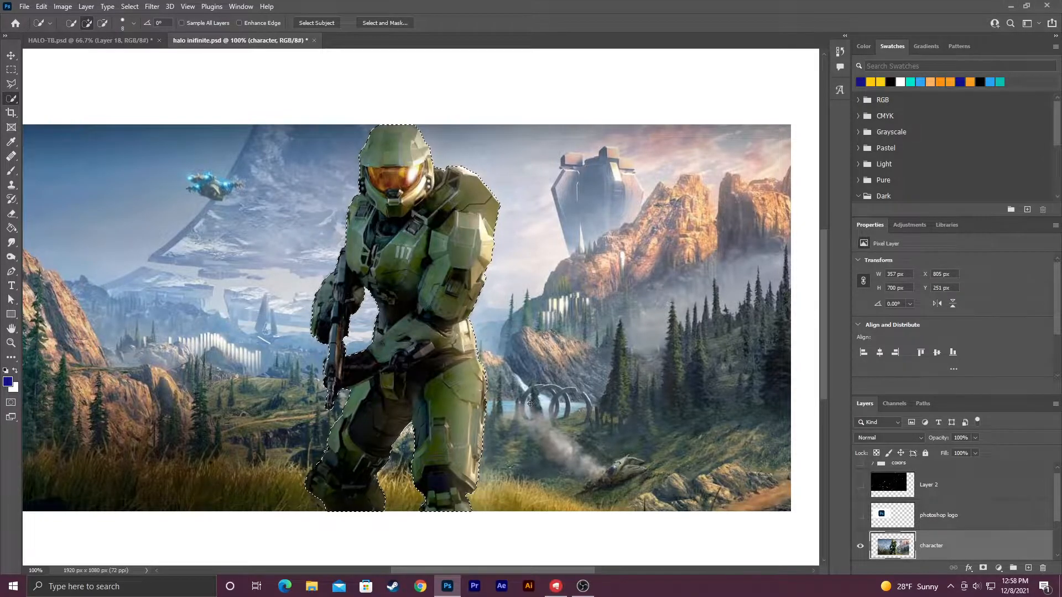
pyautogui.hotkey('ctrl', 'j')
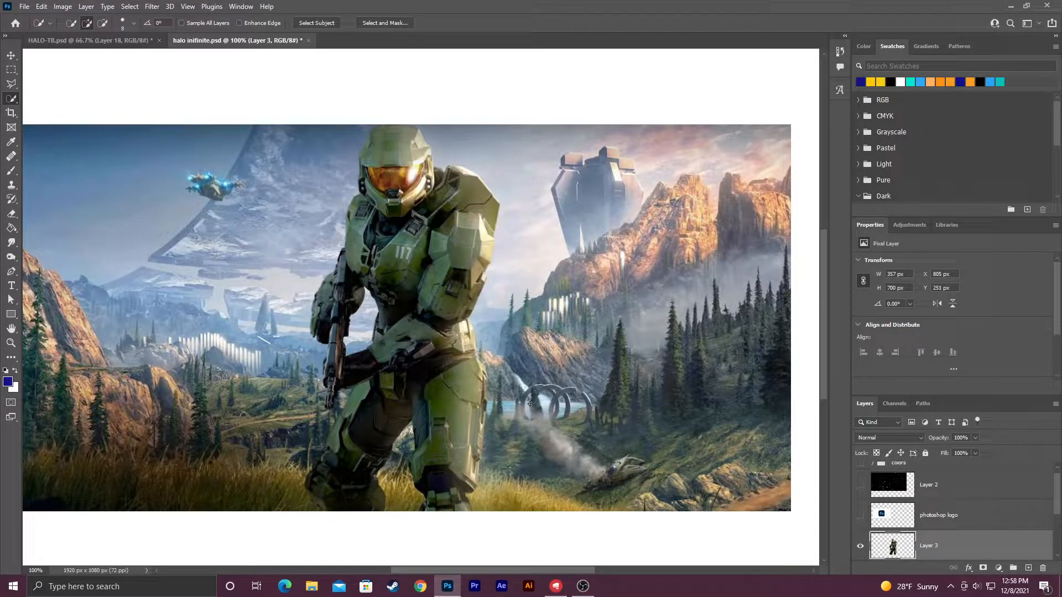
pyautogui.scroll(-1, 860, 498)
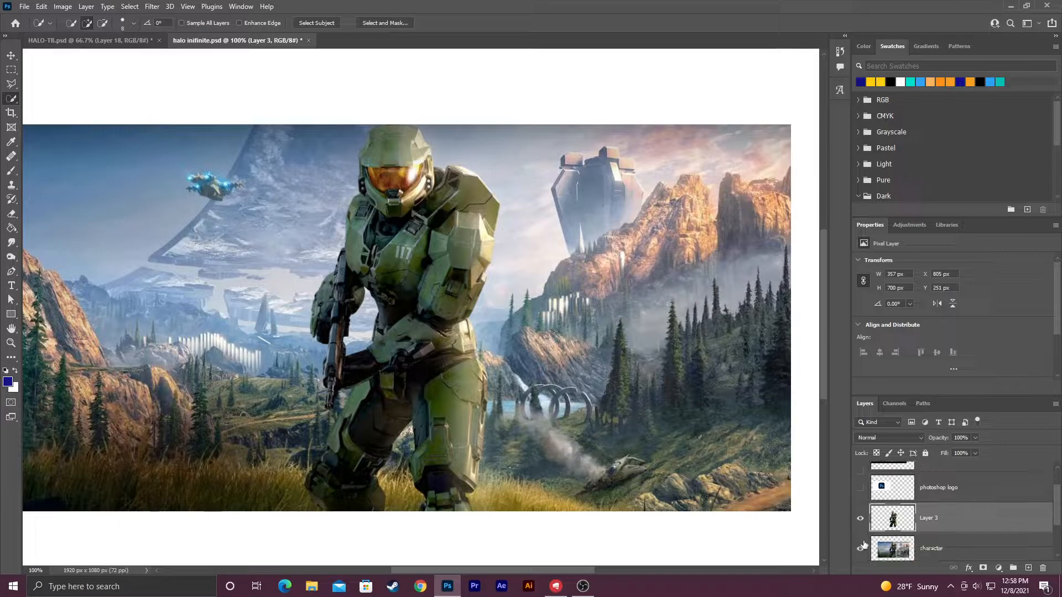
pyautogui.click(860, 549)
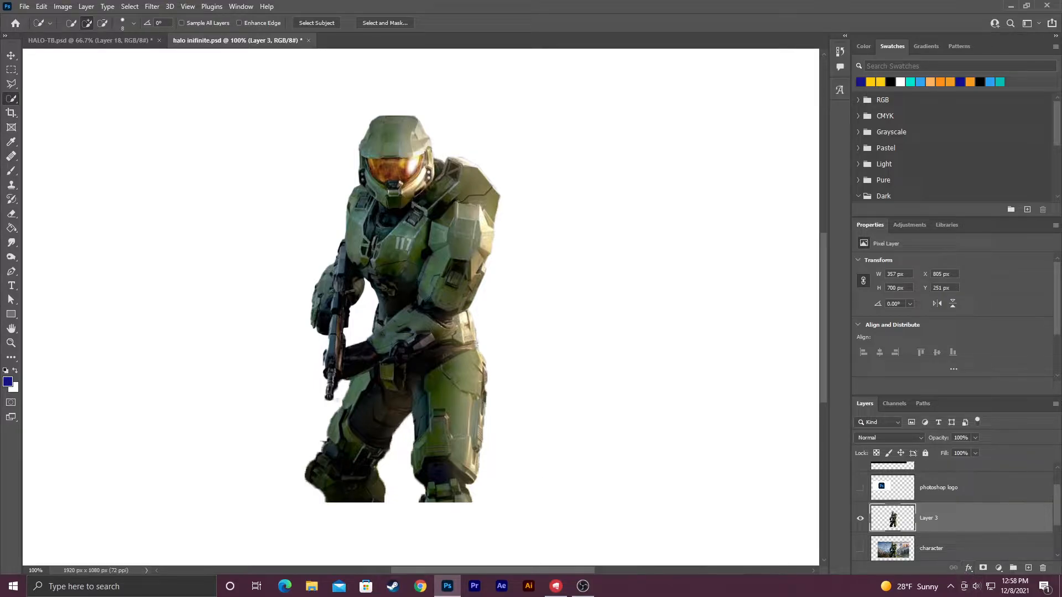
# - Enlarge the soldier cutout to about 952 × 1713 px and place it on the right side of the canvas
pyautogui.hotkey('ctrl', '-')
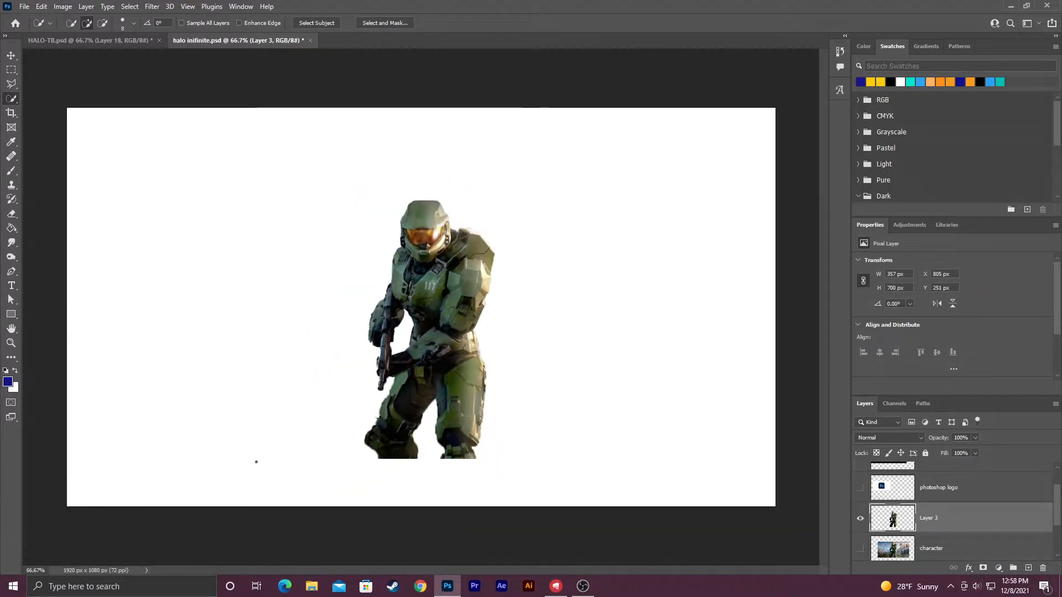
pyautogui.hotkey('ctrl', '-')
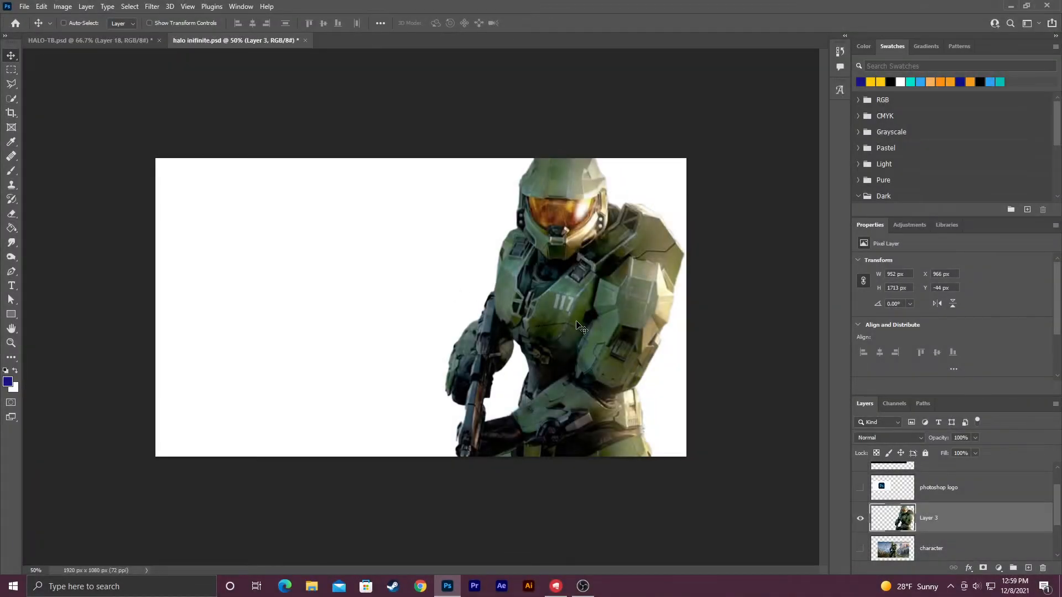
pyautogui.moveTo(576, 321); pyautogui.dragTo(579, 320)
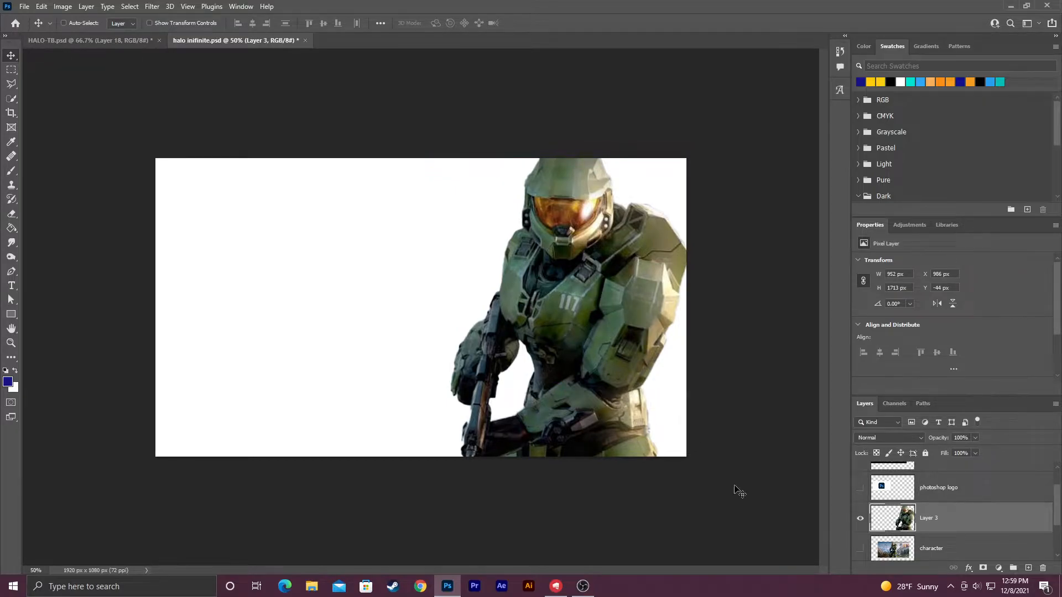
# - Hide the soldier cutout layer and show the Background layer
pyautogui.scroll(-1, 913, 538)
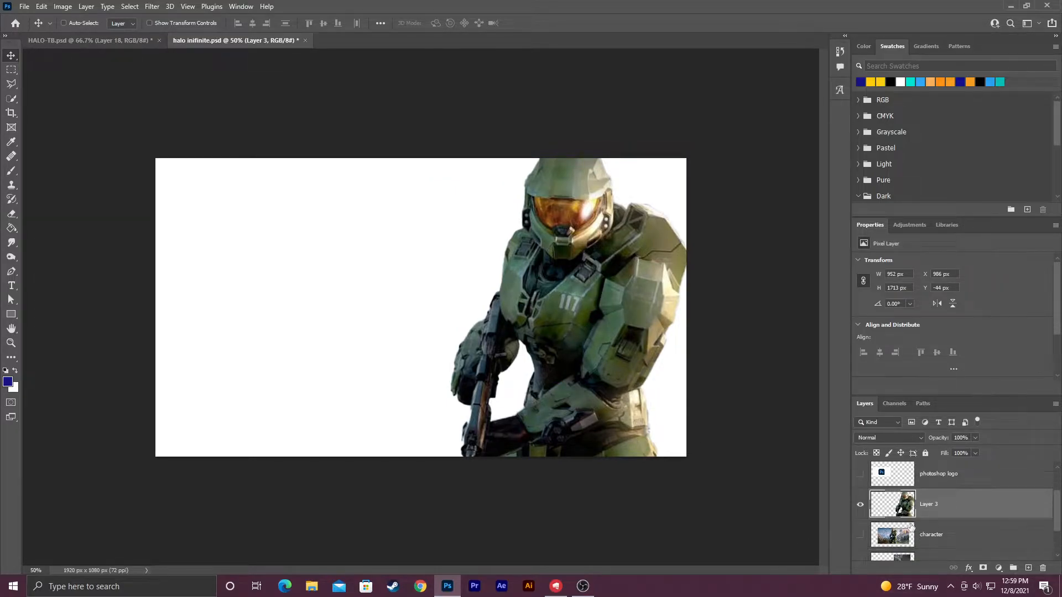
pyautogui.click(861, 507)
pyautogui.scroll(-3, 863, 515)
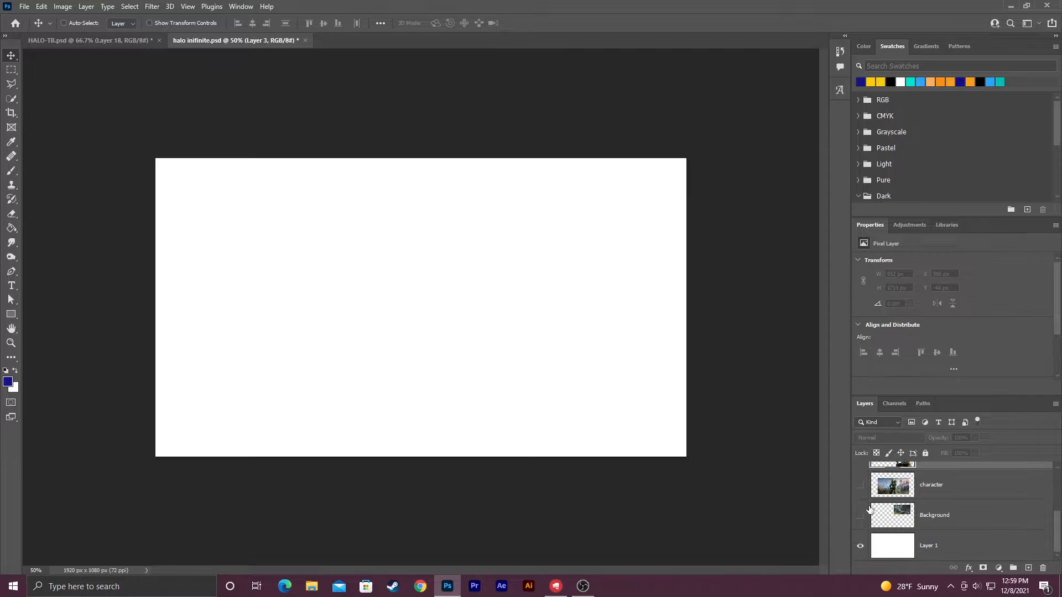
pyautogui.click(861, 516)
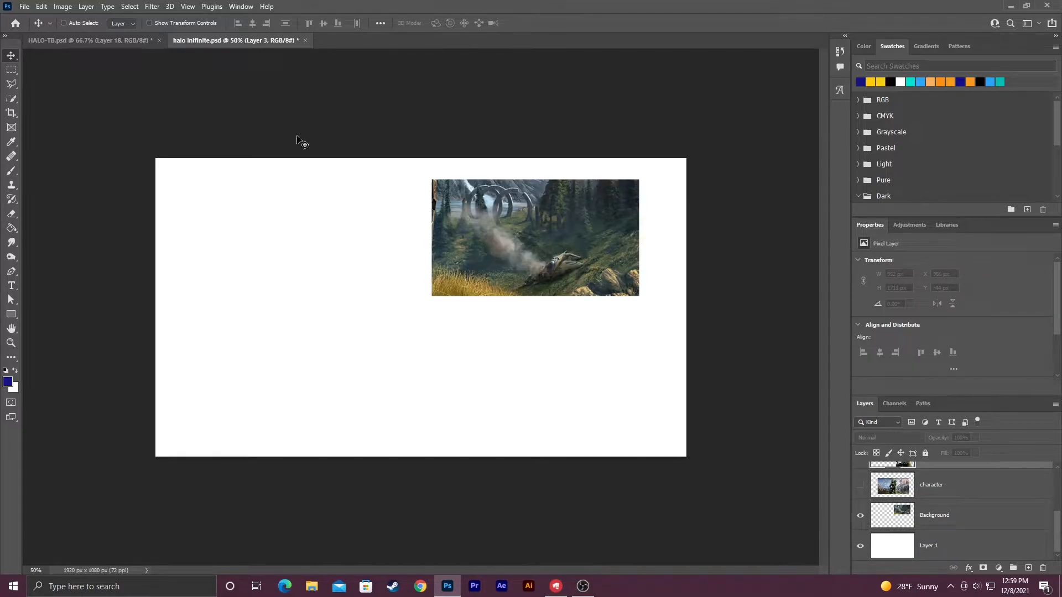
# - Scale the Background image to about 2338 × 1315 px and position it so it fills the whole canvas
pyautogui.scroll(3, 929, 491)
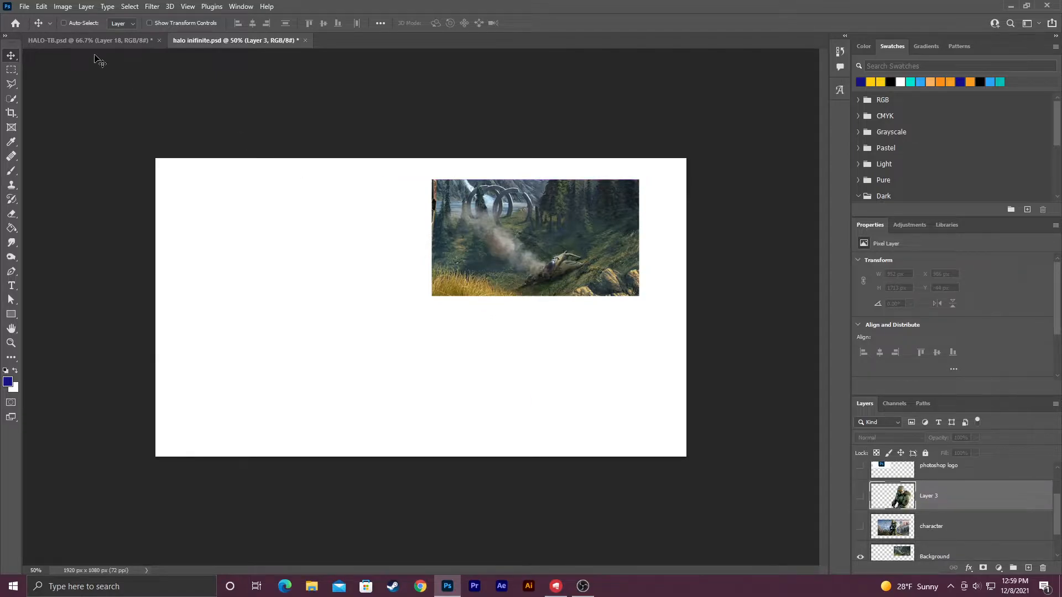
pyautogui.scroll(-3, 932, 531)
pyautogui.click(937, 525)
pyautogui.moveTo(538, 250); pyautogui.dragTo(422, 311)
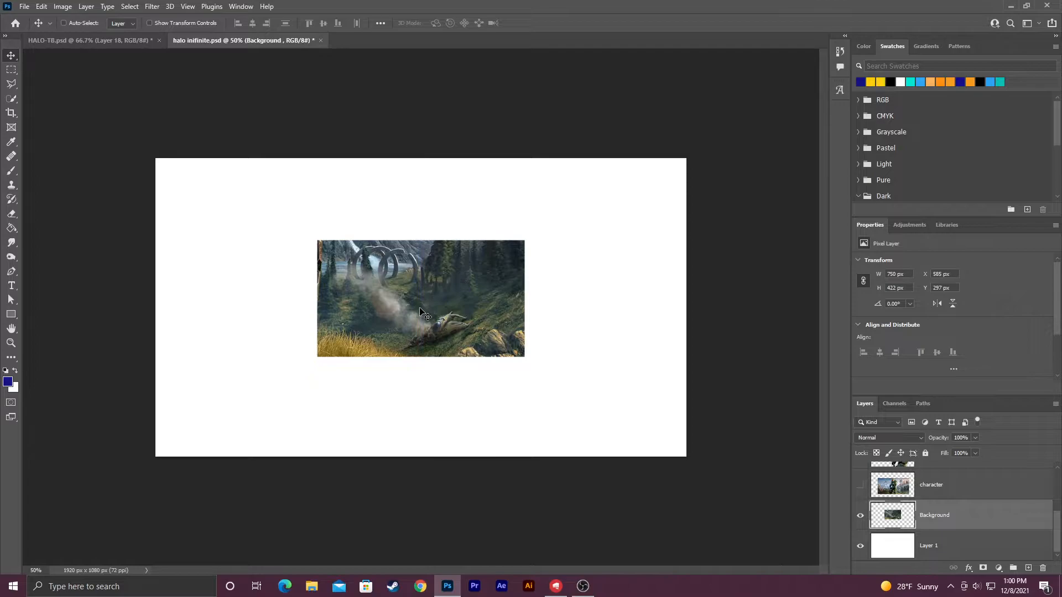
pyautogui.hotkey('ctrl', 't')
pyautogui.moveTo(526, 239); pyautogui.dragTo(789, 95)
pyautogui.moveTo(445, 284); pyautogui.dragTo(359, 324)
pyautogui.moveTo(691, 143); pyautogui.dragTo(766, 105)
pyautogui.press('Return')
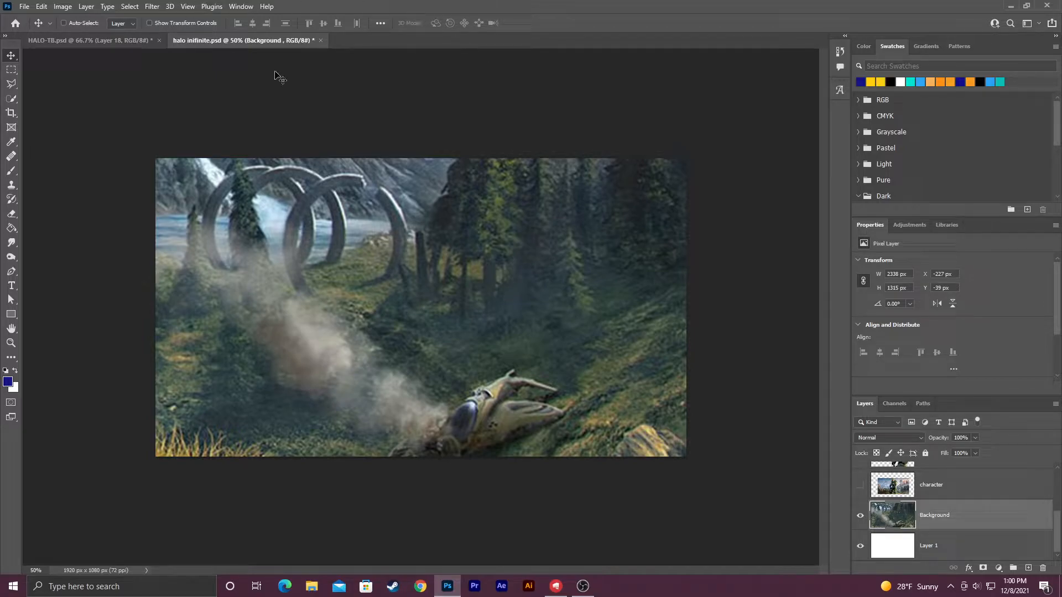
# - Apply a Gaussian Blur with a 10-pixel radius to the Background layer and lock that layer
pyautogui.click(149, 8)
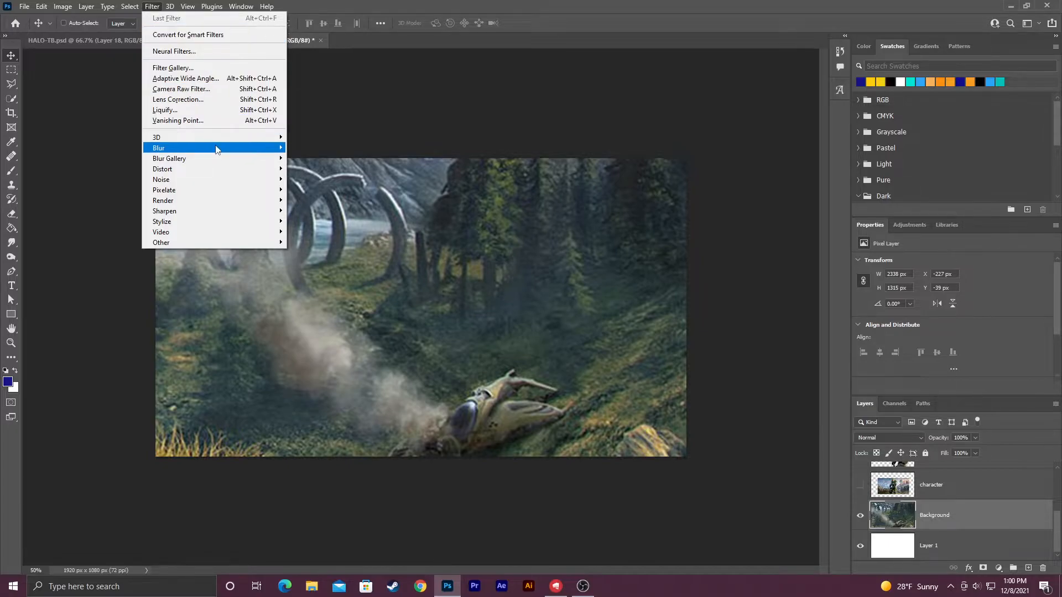
pyautogui.moveTo(222, 159)
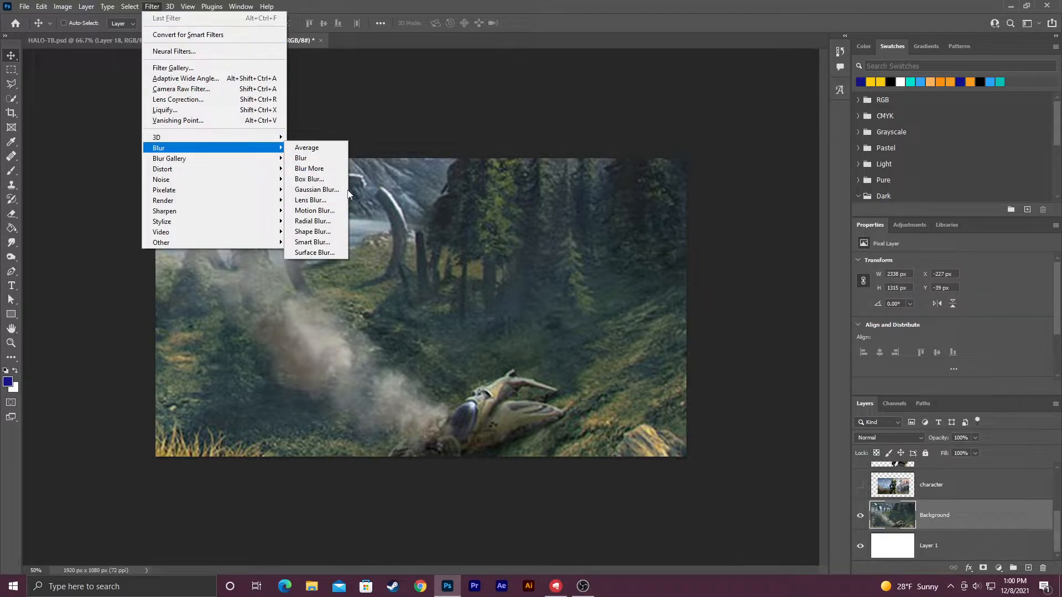
pyautogui.click(349, 190)
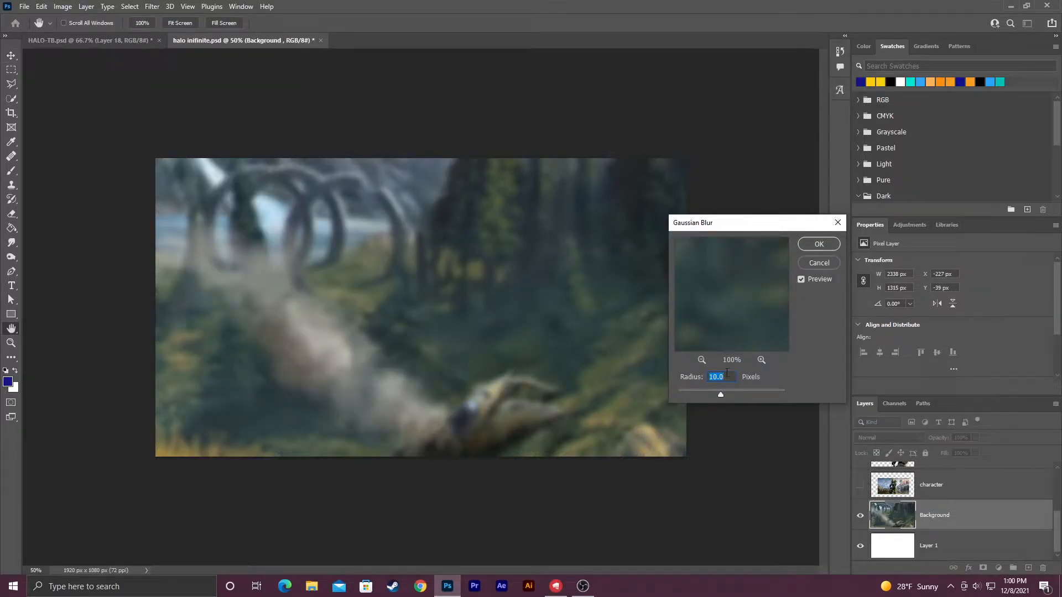
pyautogui.click(819, 245)
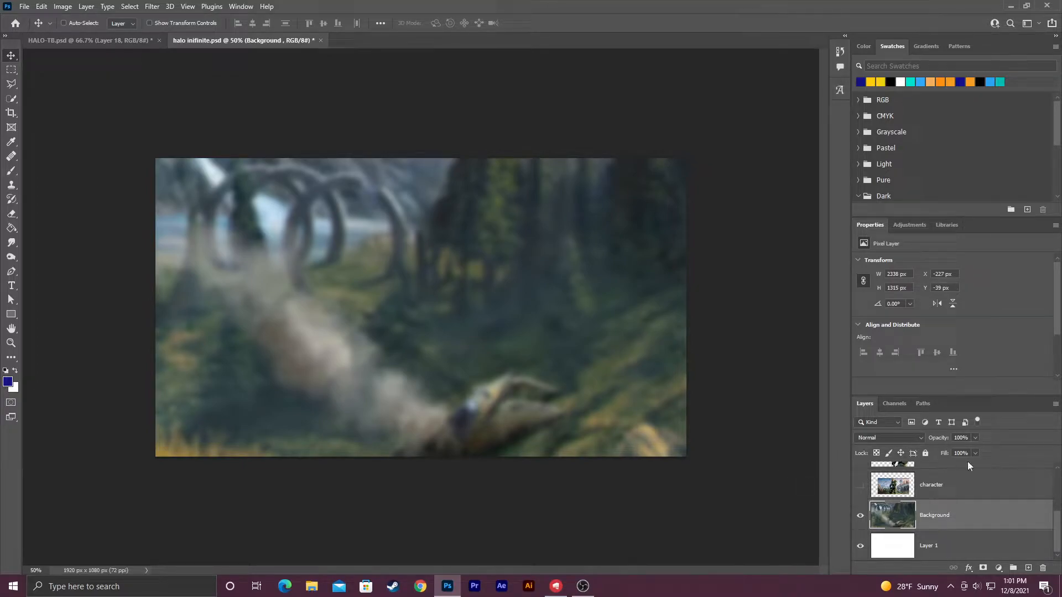
pyautogui.click(924, 455)
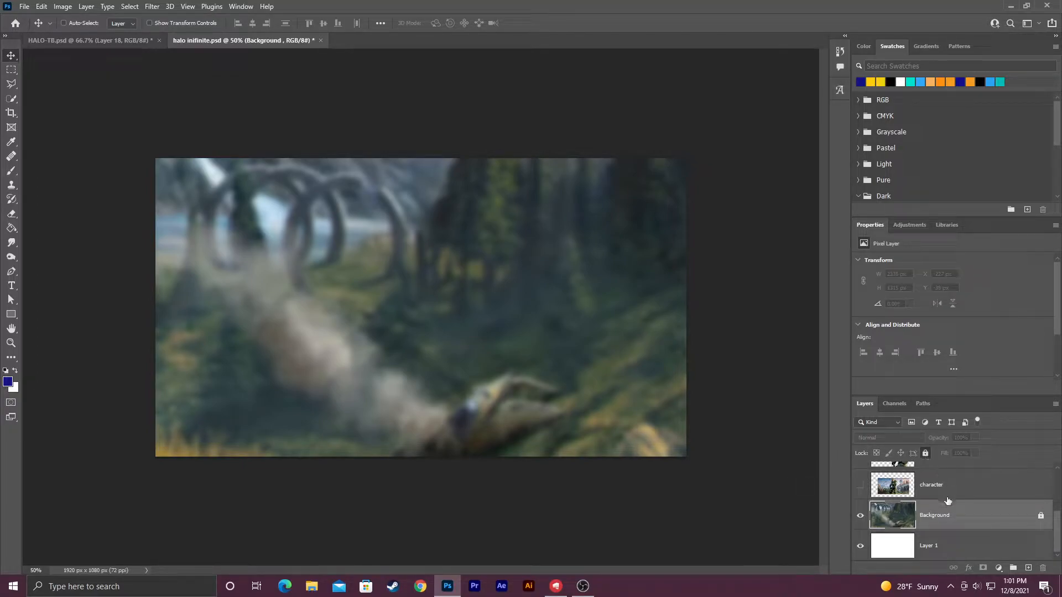
# - Show the soldier cutout layer and move the soldier up and right to about X 942 px, Y -39 px
pyautogui.scroll(2, 948, 510)
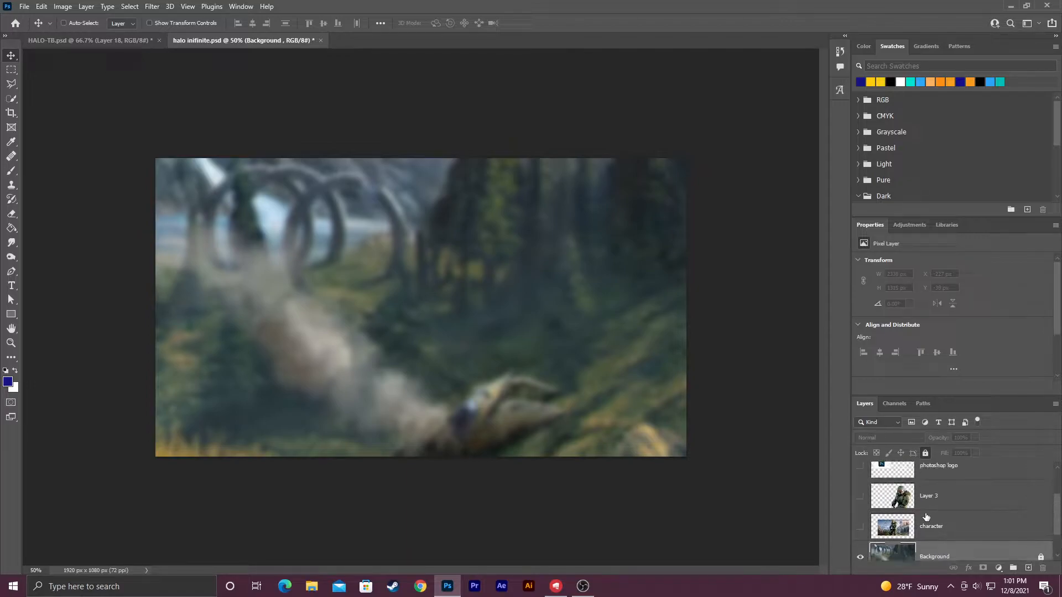
pyautogui.click(860, 497)
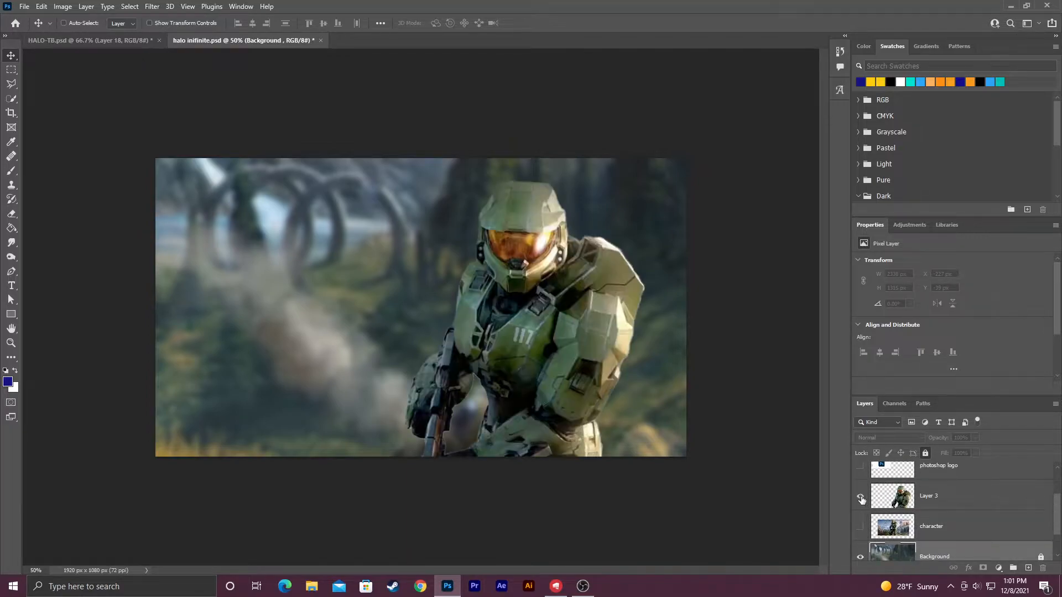
pyautogui.click(964, 502)
pyautogui.moveTo(468, 360); pyautogui.dragTo(504, 332)
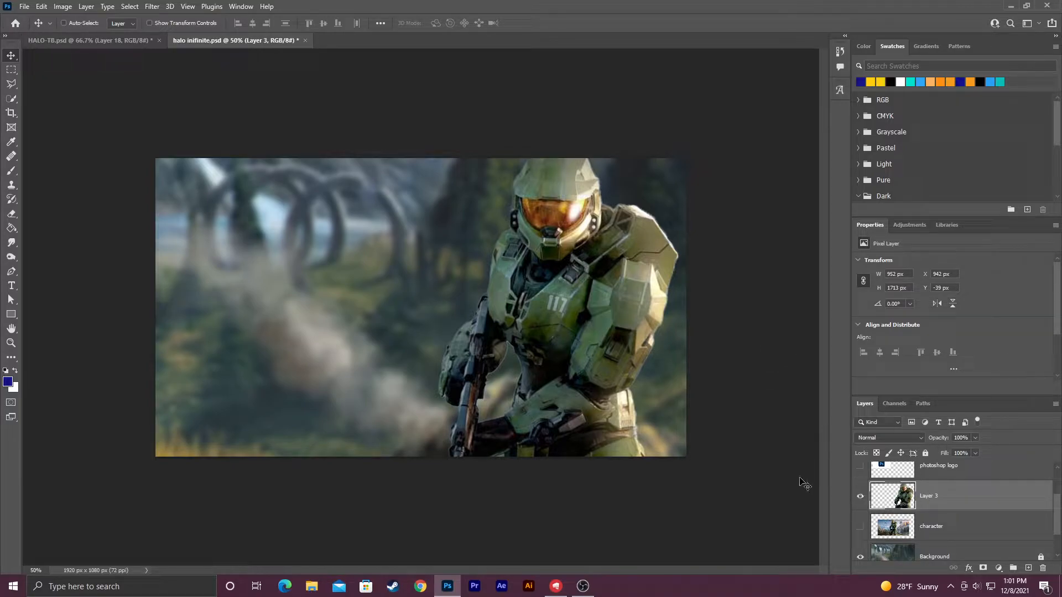
# - Add a white outside Stroke of 10 px to the soldier cutout on Layer 3
pyautogui.doubleClick(946, 499)
pyautogui.moveTo(801, 124); pyautogui.dragTo(969, 193)
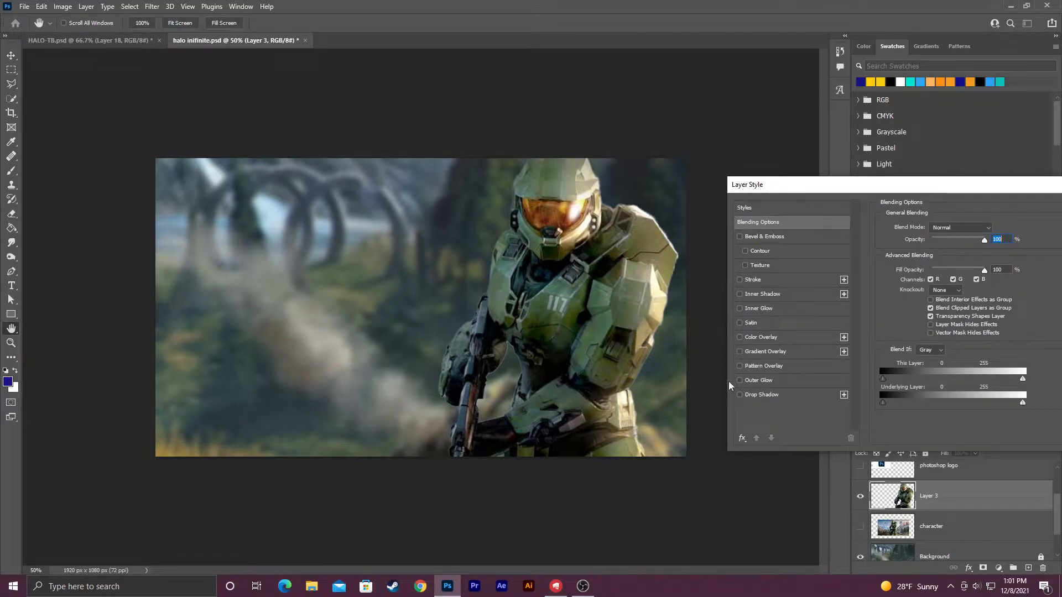
pyautogui.click(740, 280)
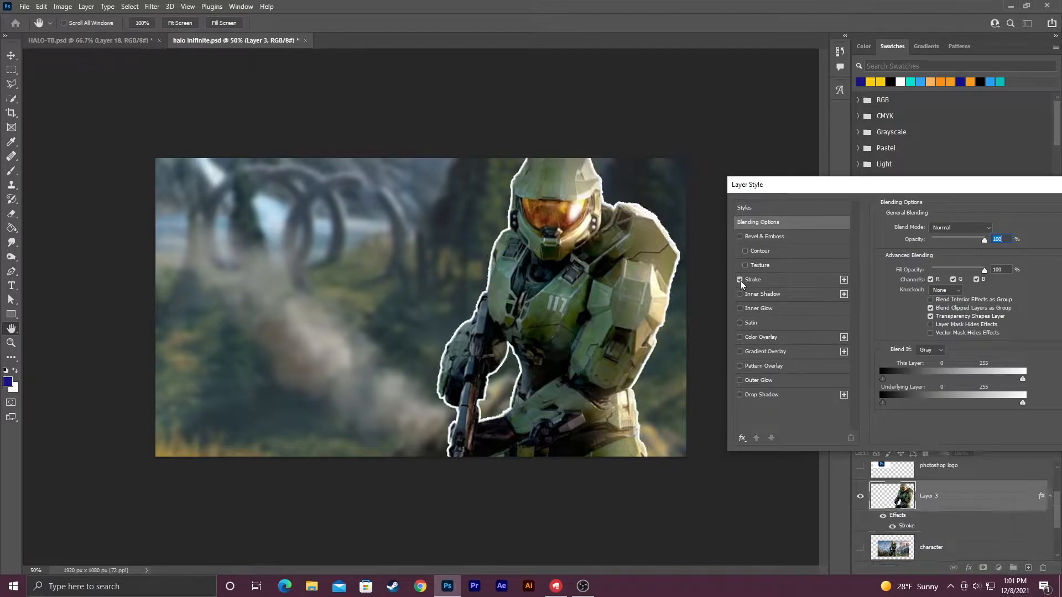
pyautogui.click(803, 275)
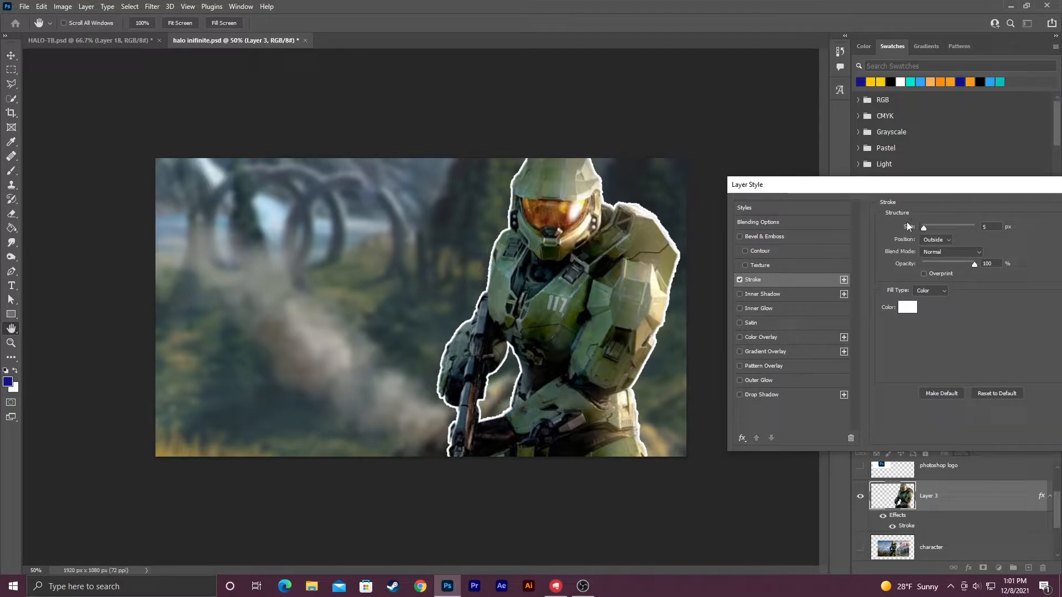
pyautogui.moveTo(924, 229); pyautogui.dragTo(927, 231)
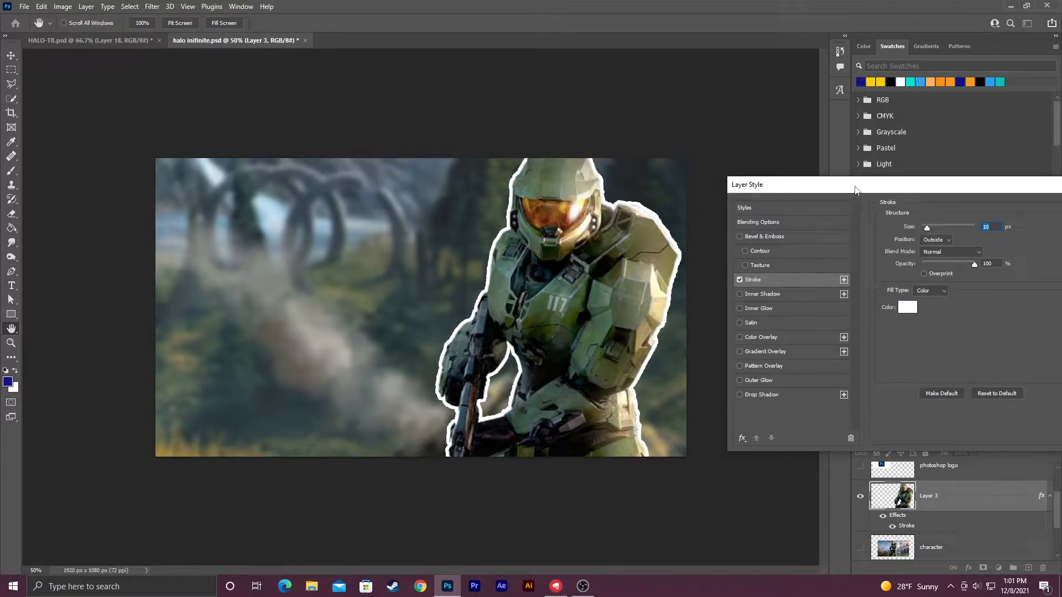
# - Add a black Multiply Drop Shadow to the soldier cutout with 100% opacity and a size of about 87 px
pyautogui.moveTo(871, 189); pyautogui.dragTo(871, 162)
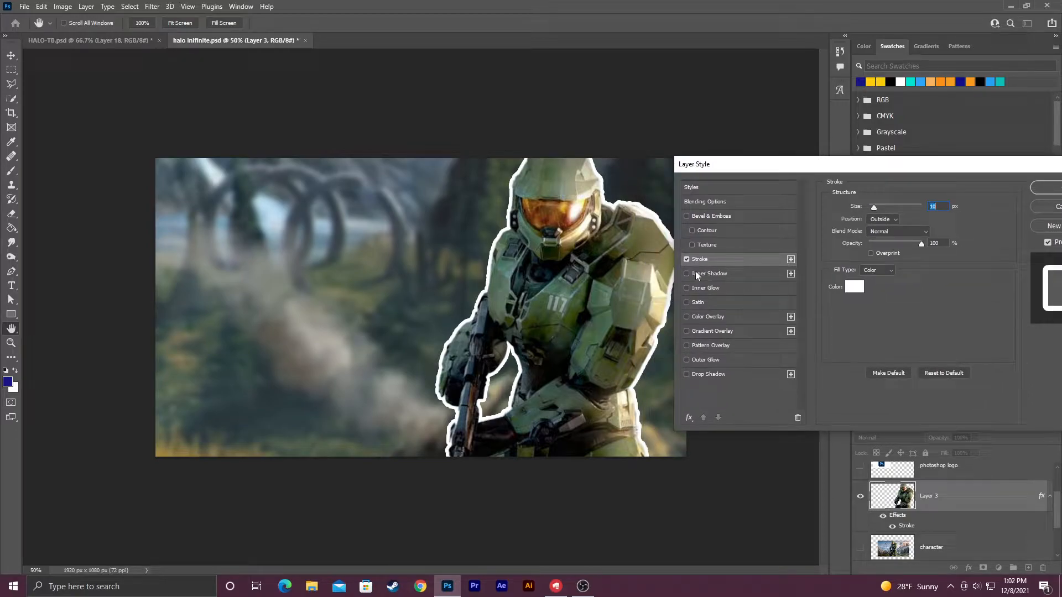
pyautogui.click(687, 376)
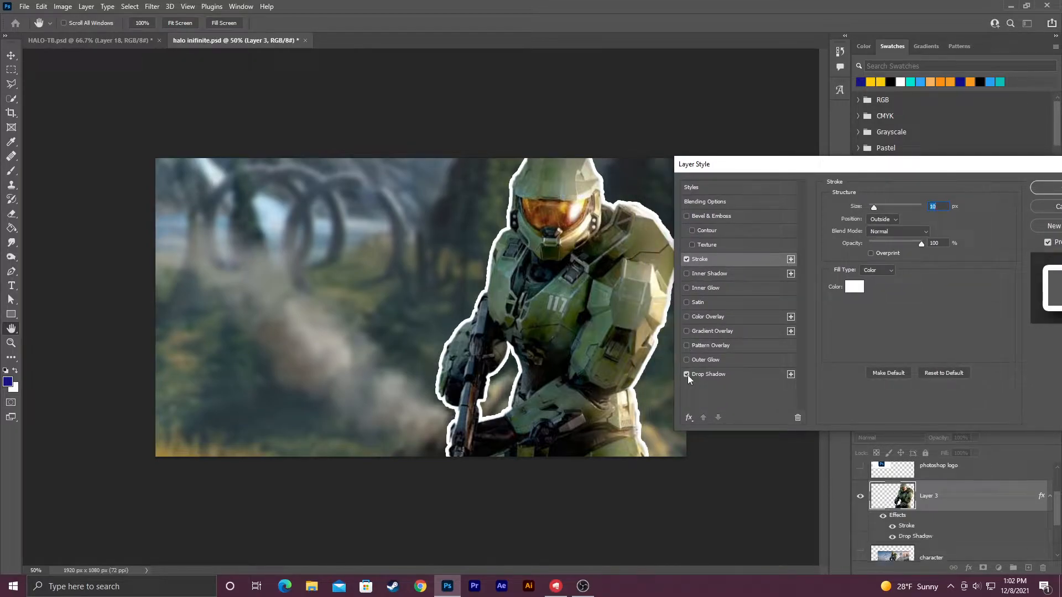
pyautogui.click(723, 375)
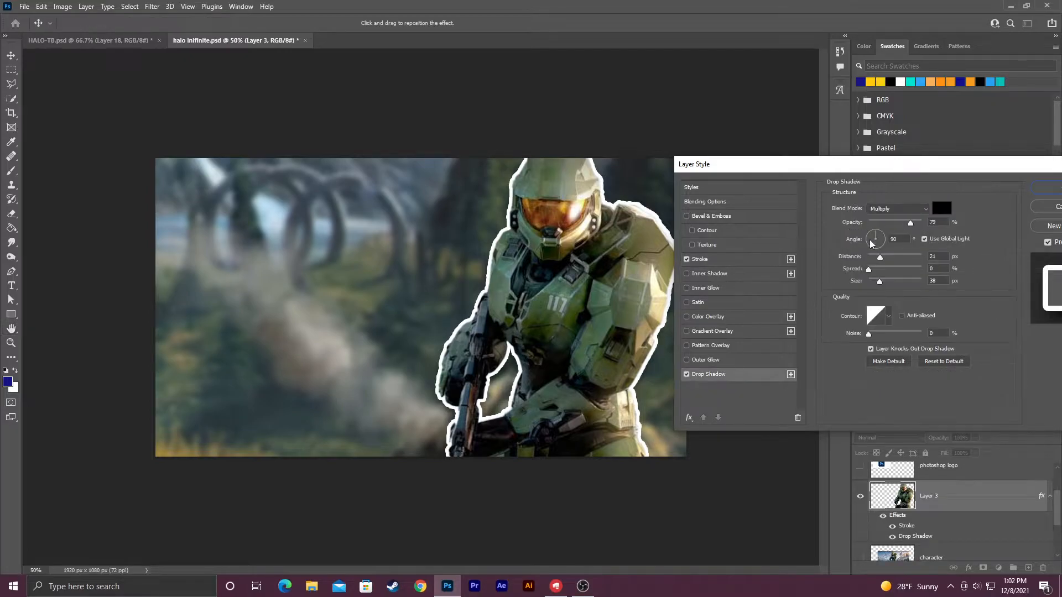
pyautogui.moveTo(913, 224); pyautogui.dragTo(925, 224)
pyautogui.moveTo(879, 281); pyautogui.dragTo(894, 283)
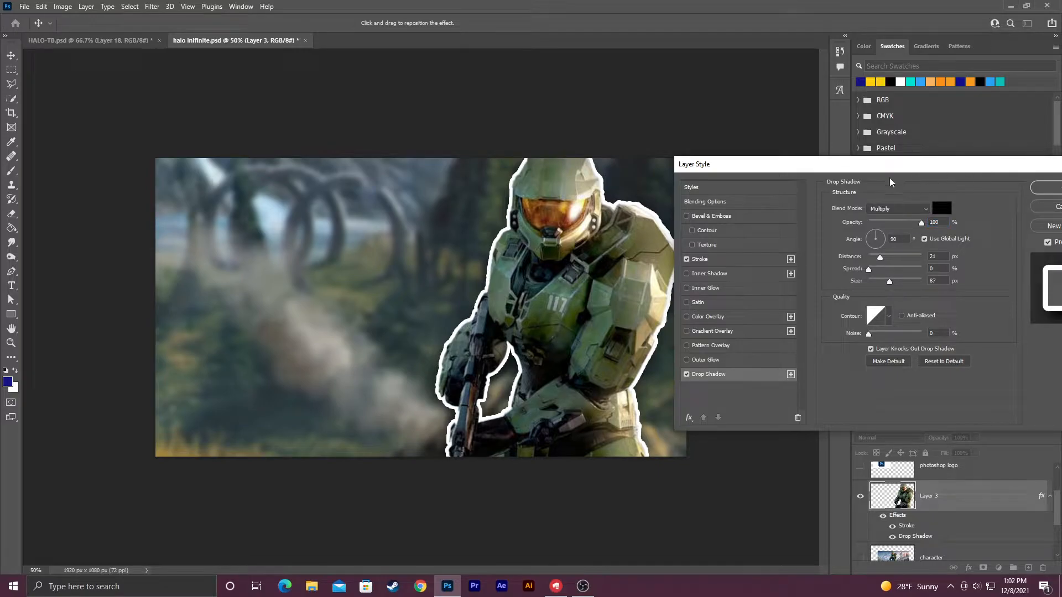
pyautogui.moveTo(843, 172); pyautogui.dragTo(894, 190)
pyautogui.moveTo(1059, 190); pyautogui.dragTo(877, 161)
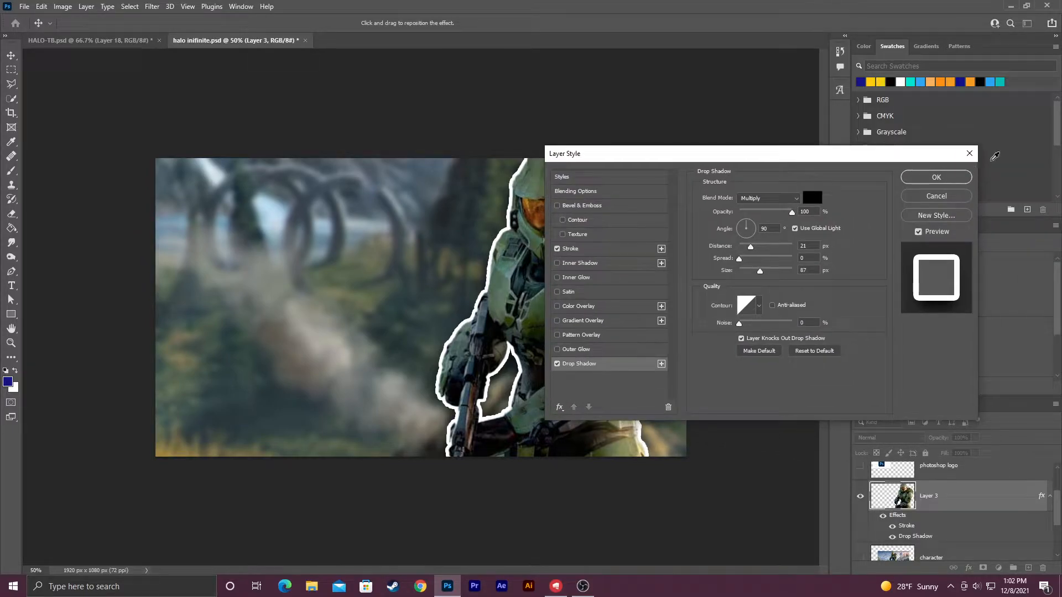
pyautogui.click(959, 183)
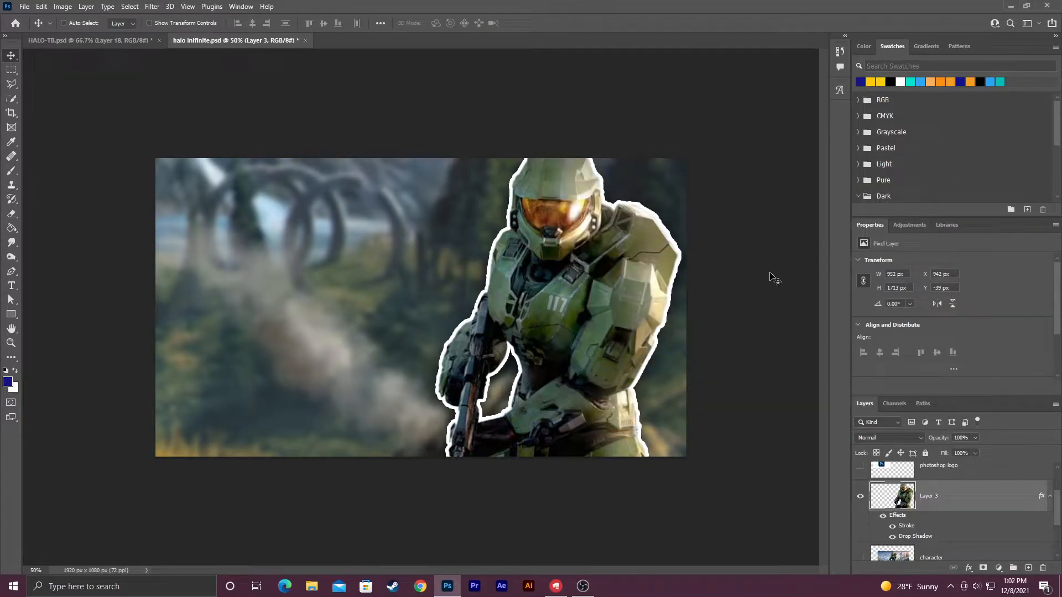
# - Inspect the soldier's outline up close and load the Layer 3 cutout's shape as a selection
pyautogui.hotkey('ctrl', '+')
pyautogui.hotkey('ctrl', '+')
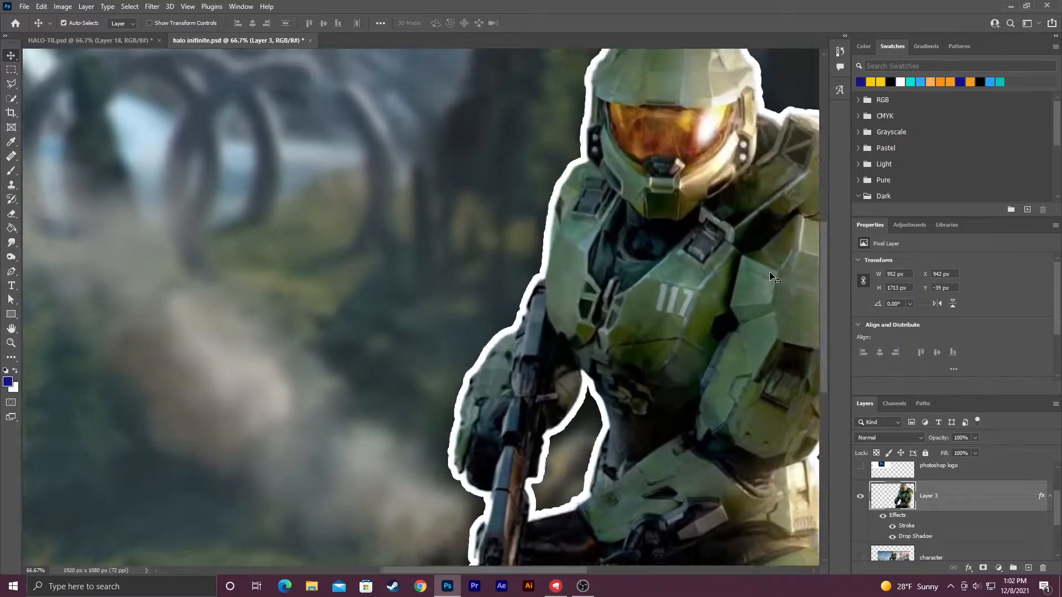
pyautogui.moveTo(623, 270); pyautogui.dragTo(333, 269)
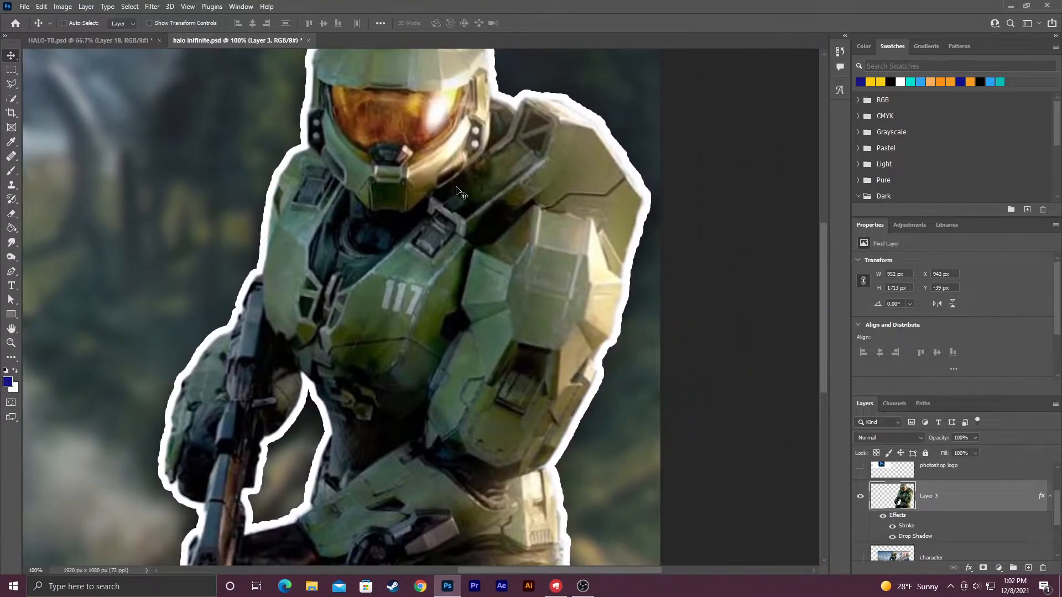
pyautogui.scroll(5, 458, 198)
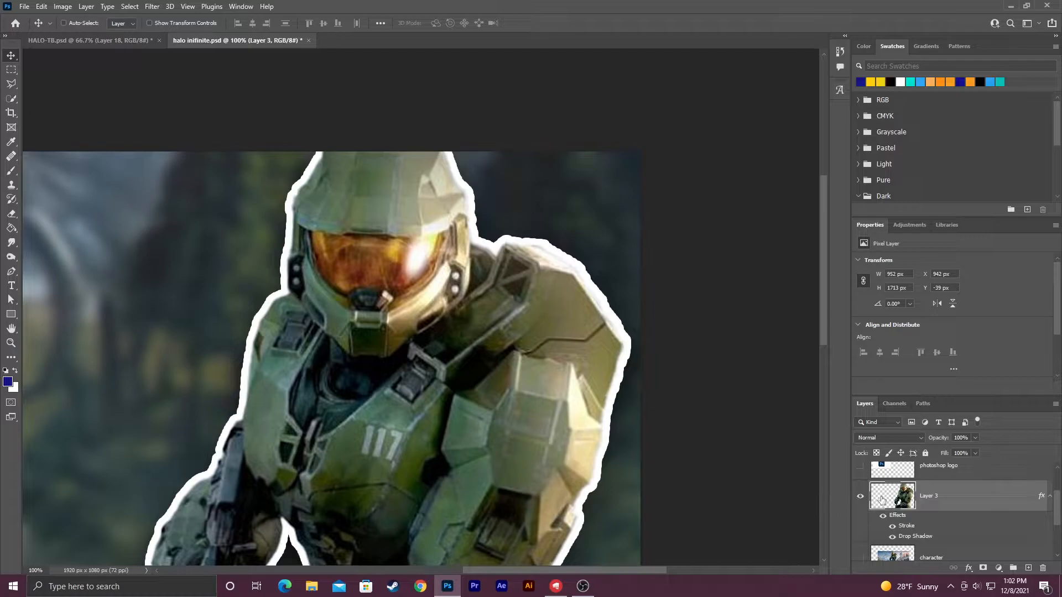
pyautogui.press('ctrl')
pyautogui.keyDown('ctrl'); pyautogui.click(896, 506); pyautogui.keyUp('ctrl')
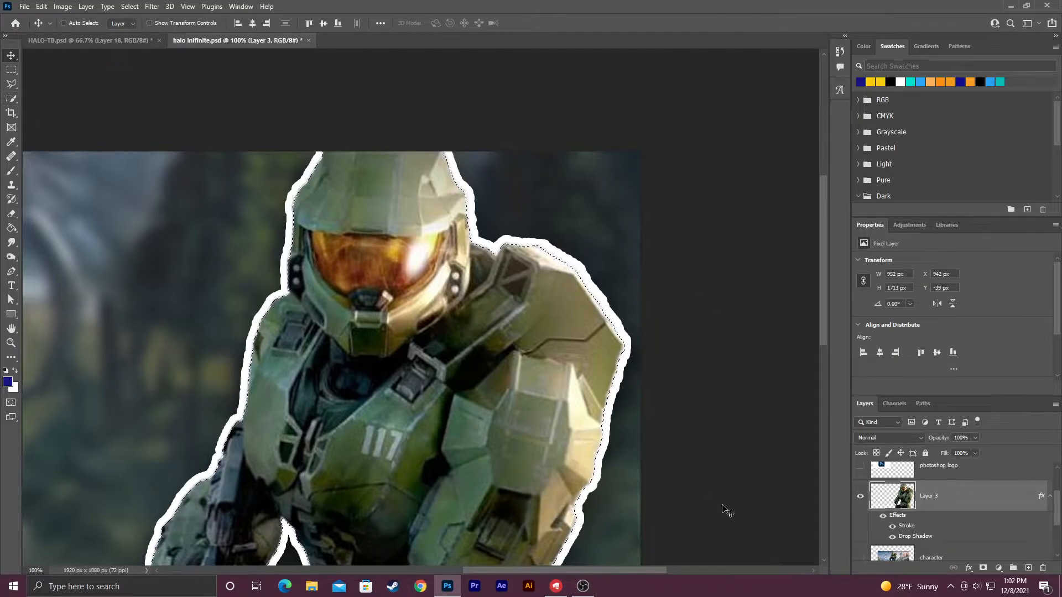
pyautogui.press('ctrl')
pyautogui.hotkey('ctrl', '-')
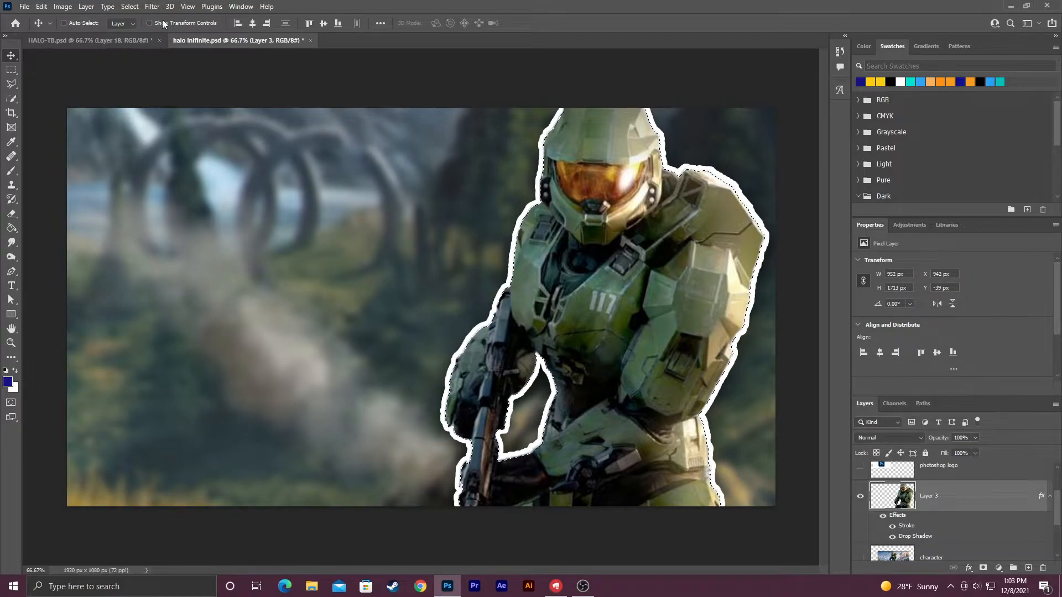
# - Refine the soldier selection in Select and Mask with Smooth 23, Feather 0.6 px and Shift Edge -1%
pyautogui.click(135, 7)
pyautogui.click(143, 162)
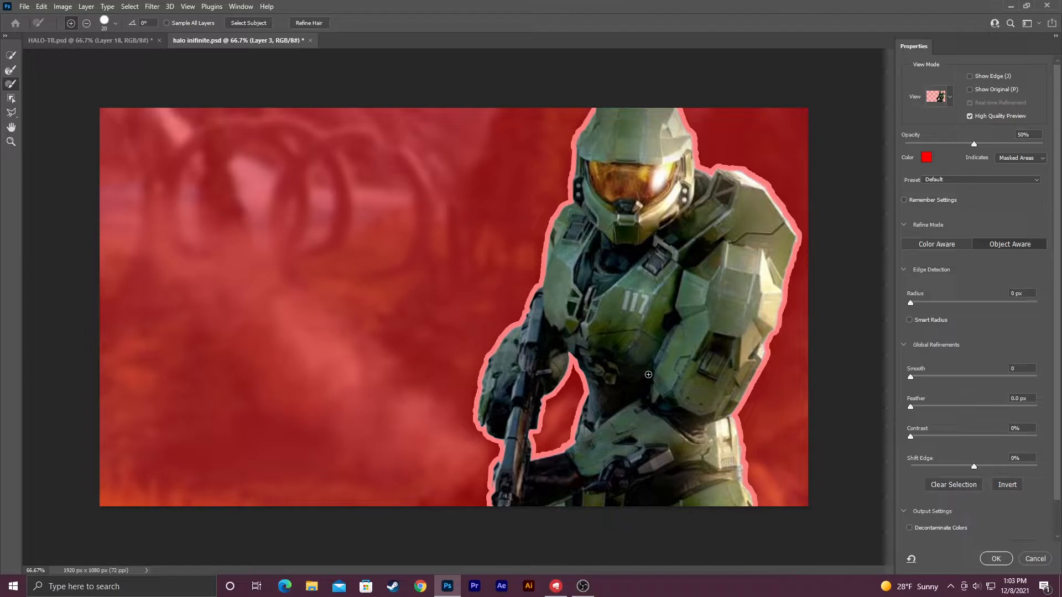
pyautogui.click(913, 378)
pyautogui.moveTo(935, 369); pyautogui.dragTo(939, 370)
pyautogui.moveTo(972, 469); pyautogui.dragTo(970, 468)
pyautogui.moveTo(911, 408); pyautogui.dragTo(914, 408)
pyautogui.moveTo(914, 407); pyautogui.dragTo(915, 407)
pyautogui.moveTo(1058, 433); pyautogui.dragTo(1058, 485)
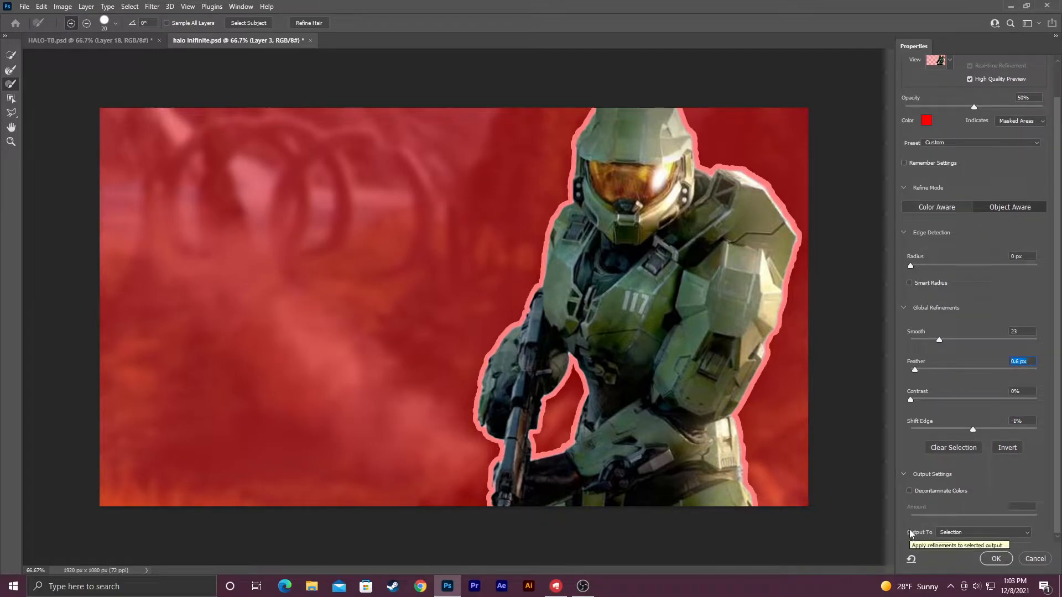
# - Output the refined soldier selection to a New Layer with Layer Mask
pyautogui.click(1008, 531)
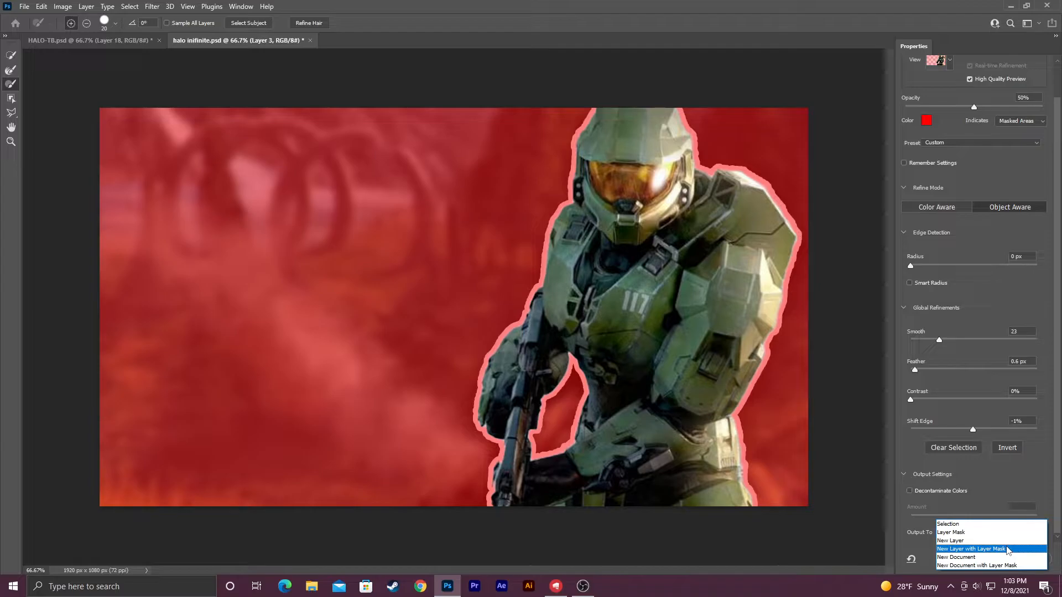
pyautogui.click(1007, 549)
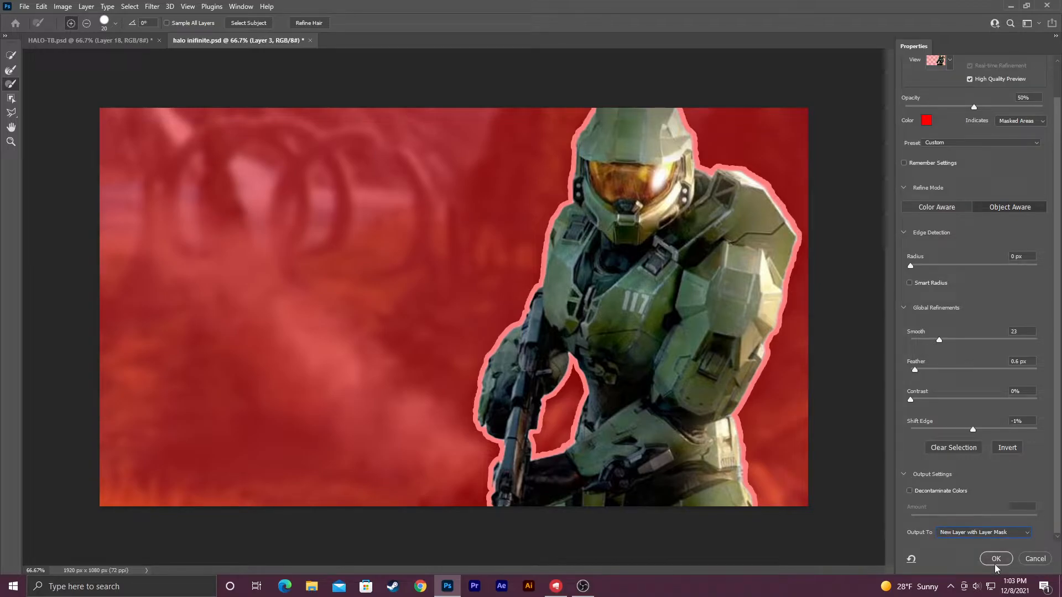
pyautogui.click(994, 562)
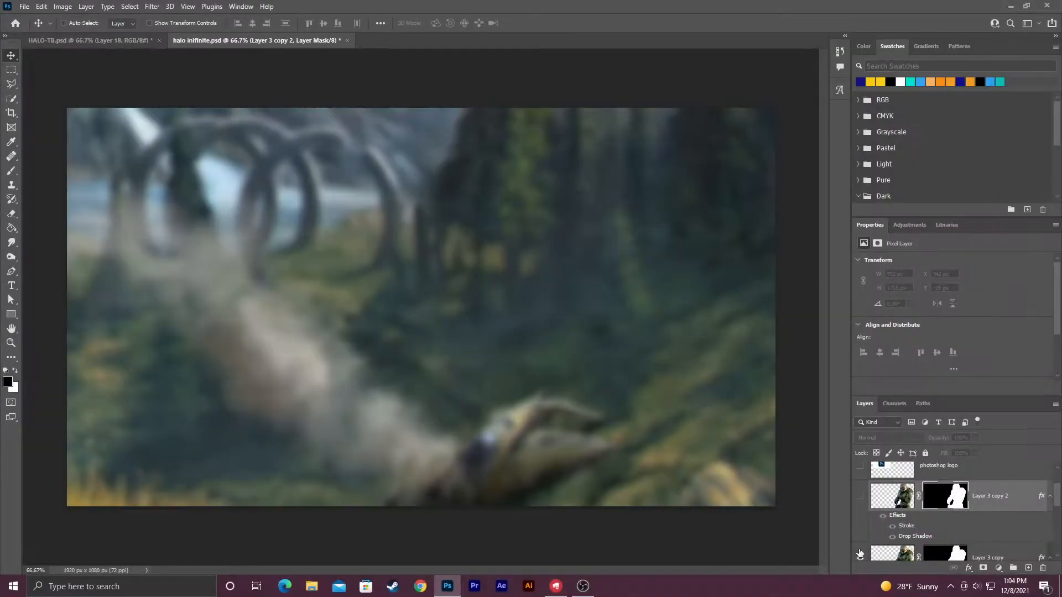
# - Compare the Layer 3 copy and Layer 3 copy 2 cutouts by toggling the visibility of each
pyautogui.click(860, 555)
pyautogui.click(860, 555)
pyautogui.click(860, 555)
pyautogui.click(861, 498)
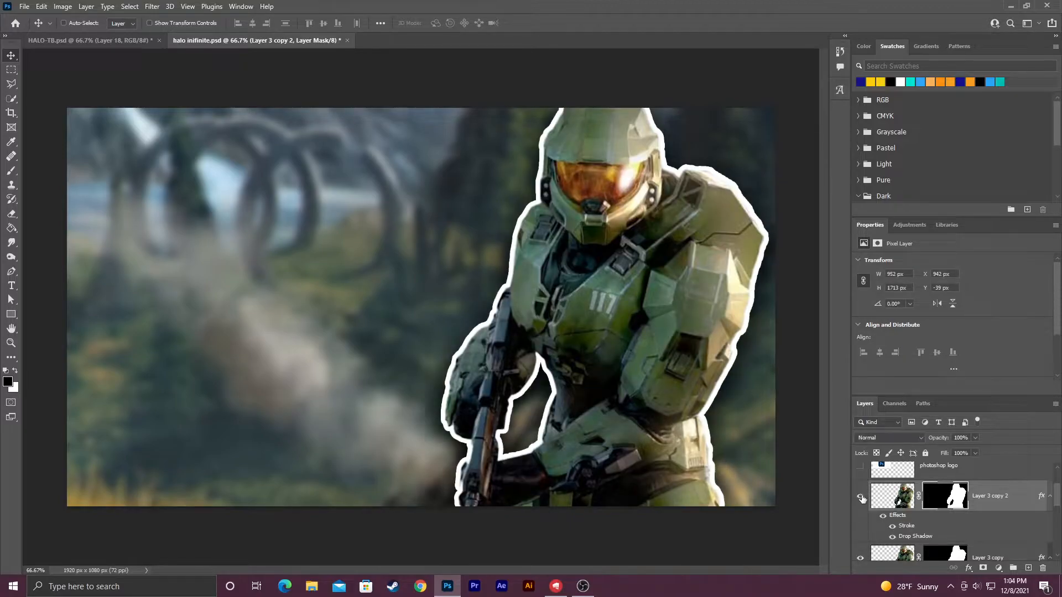
pyautogui.click(863, 499)
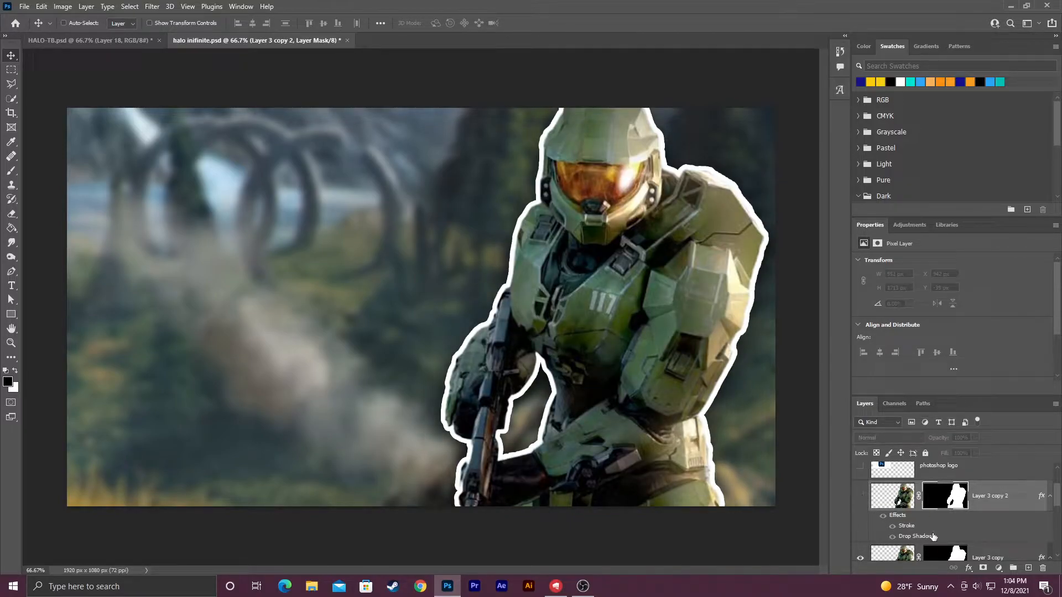
# - Show Layer 3 copy 2 and delete the redundant Layer 3 copy and Layer 3 layers
pyautogui.scroll(-1, 929, 537)
pyautogui.click(861, 484)
pyautogui.click(981, 548)
pyautogui.click(1042, 568)
pyautogui.click(488, 220)
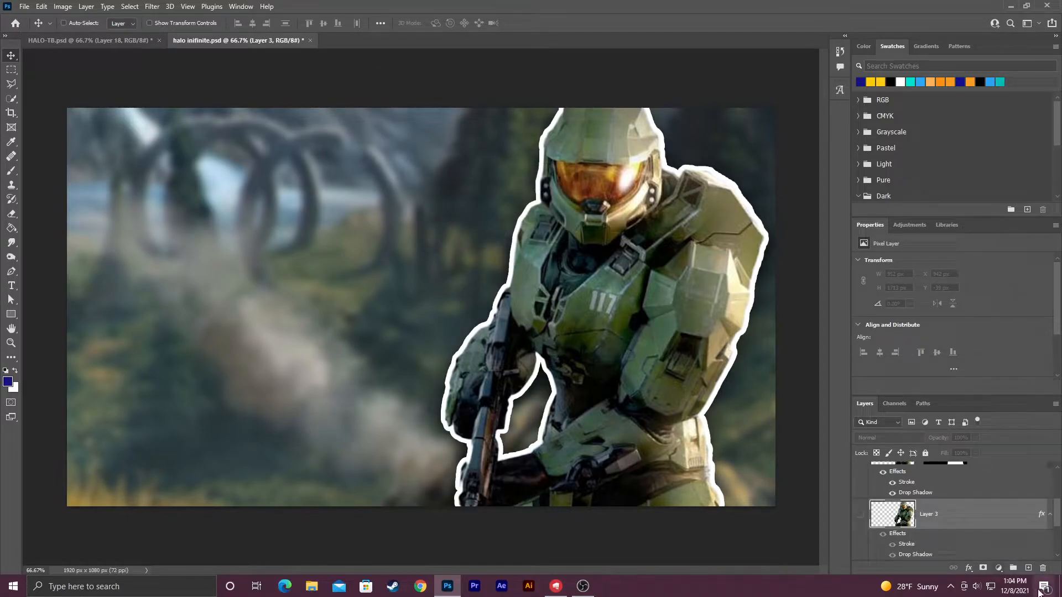
pyautogui.click(1042, 568)
pyautogui.click(473, 219)
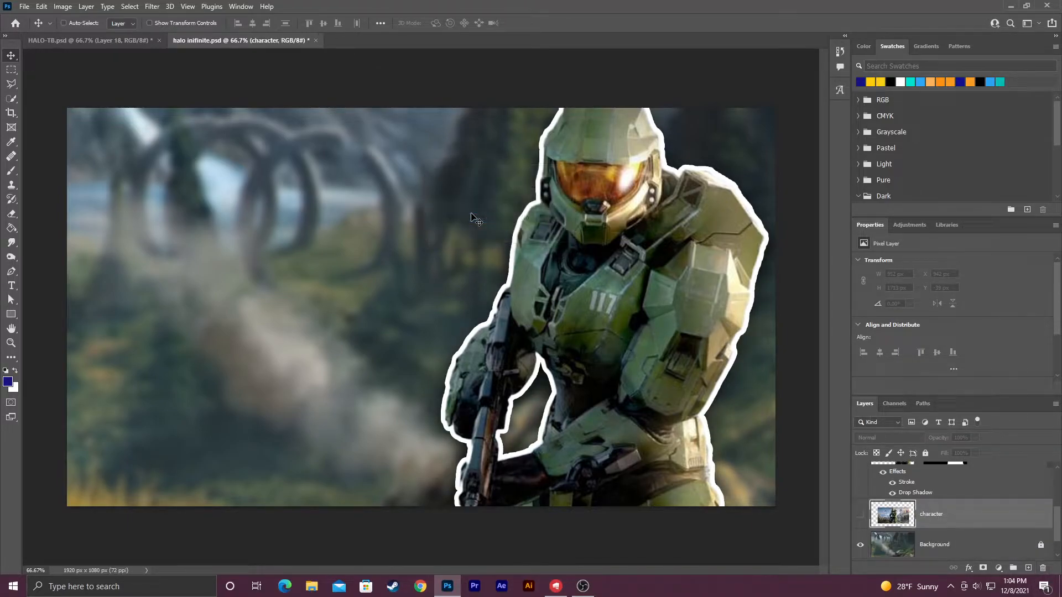
# - Move the masked soldier on Layer 3 copy 2 to the right, to about X 981 px
pyautogui.scroll(2, 916, 508)
pyautogui.click(916, 507)
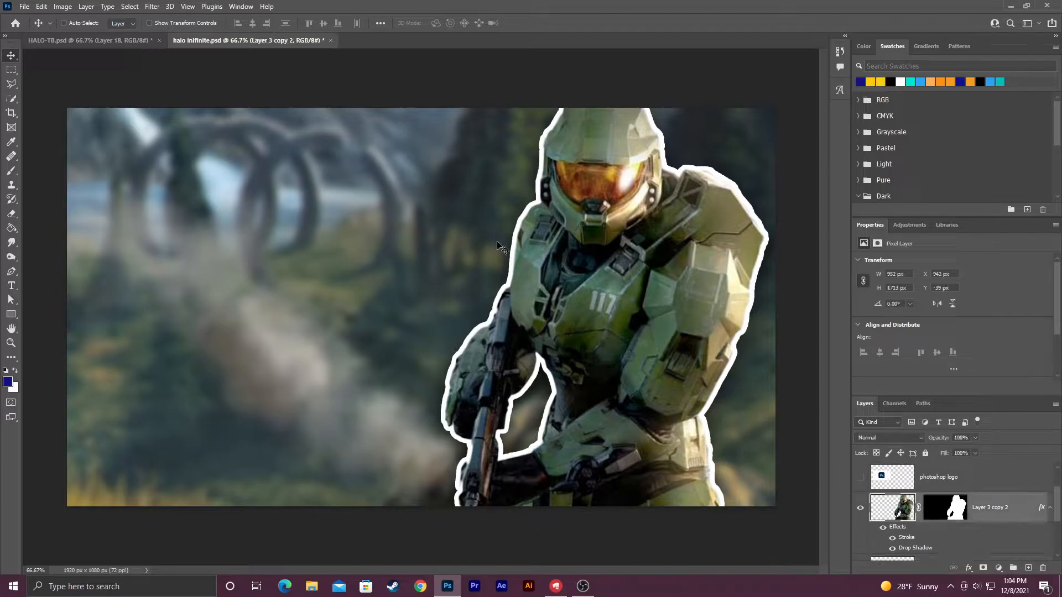
pyautogui.moveTo(510, 365); pyautogui.dragTo(525, 365)
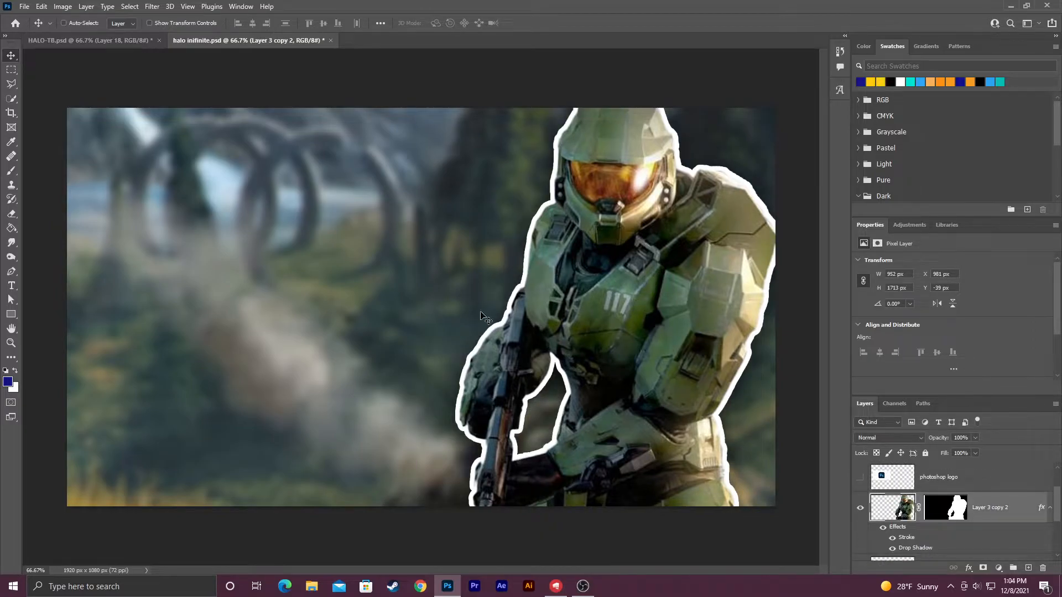
# - Check the HALO-TB.psd reference, then enlarge the soldier proportionally to about 1131 px wide and place it at about X 840 px, Y -39 px
pyautogui.click(130, 42)
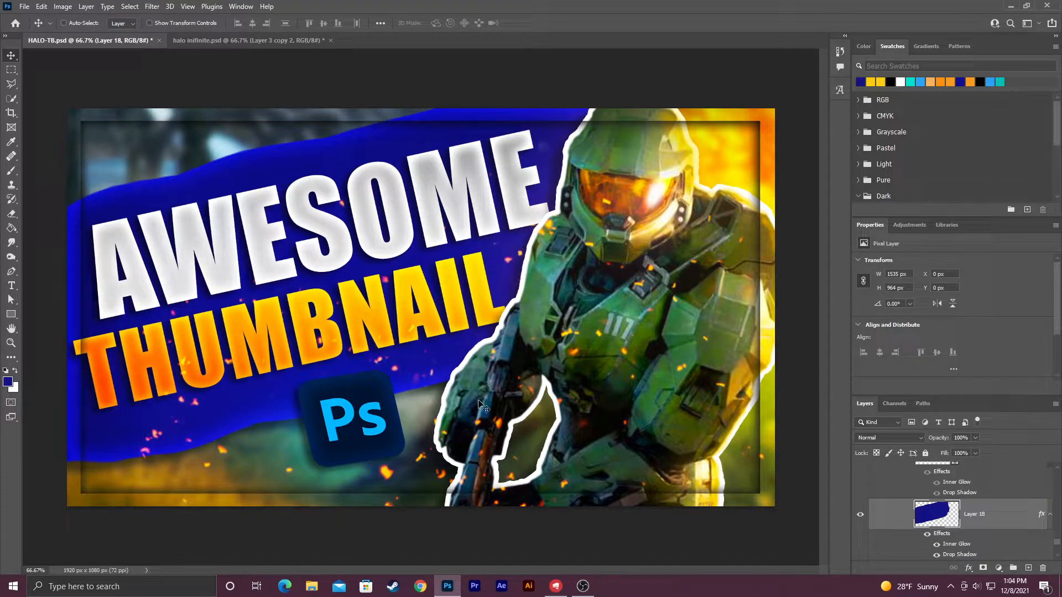
pyautogui.click(210, 39)
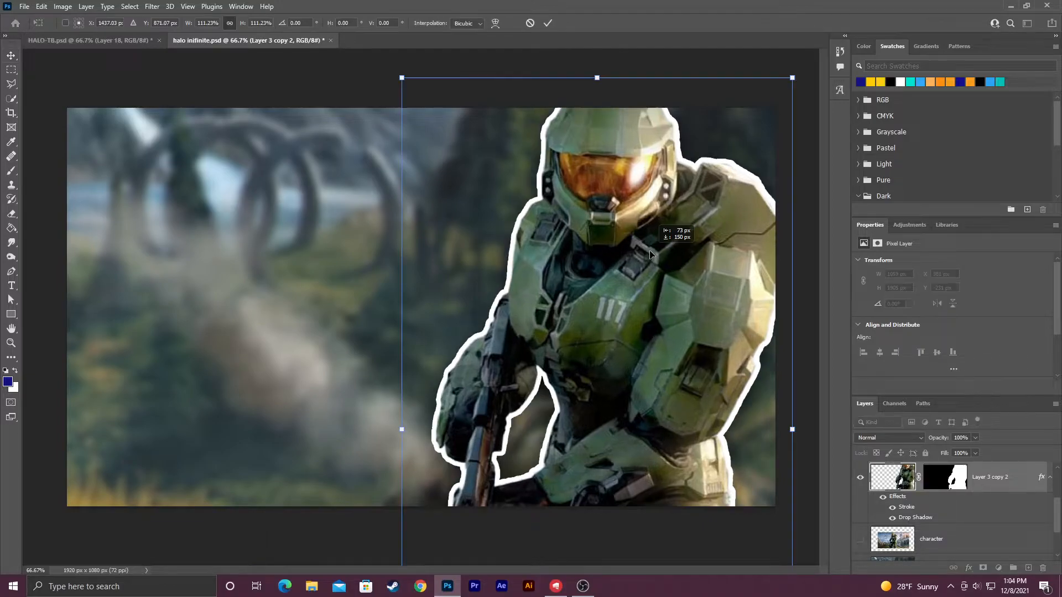
pyautogui.moveTo(650, 250); pyautogui.dragTo(650, 252)
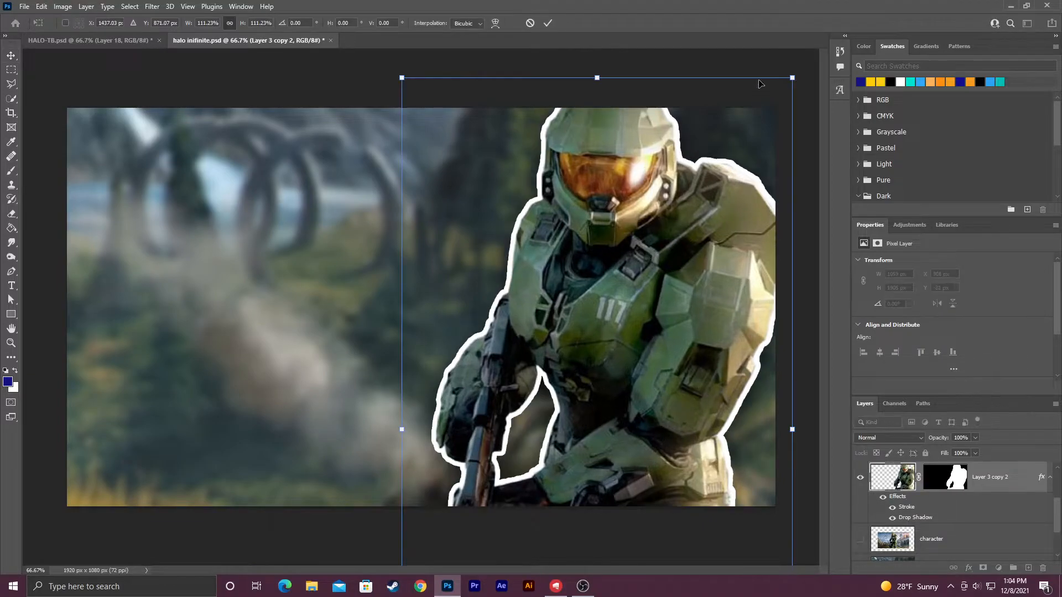
pyautogui.moveTo(799, 72); pyautogui.dragTo(818, 87)
pyautogui.moveTo(699, 219); pyautogui.dragTo(682, 217)
pyautogui.press('Return')
pyautogui.moveTo(574, 269); pyautogui.dragTo(590, 276)
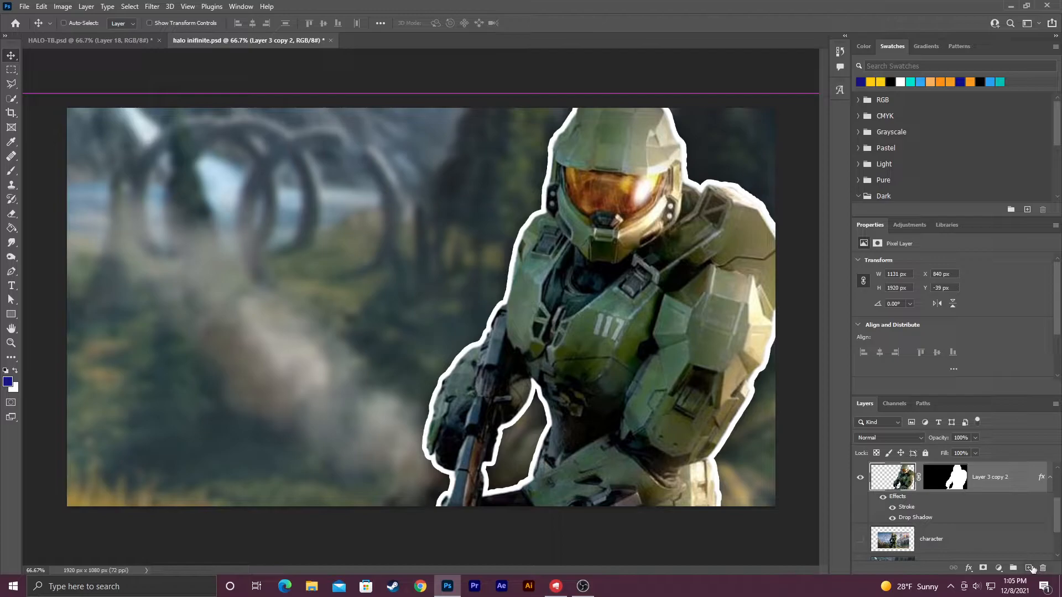
# - Add a new empty layer above the soldier cutout and show the colors group
pyautogui.click(1029, 568)
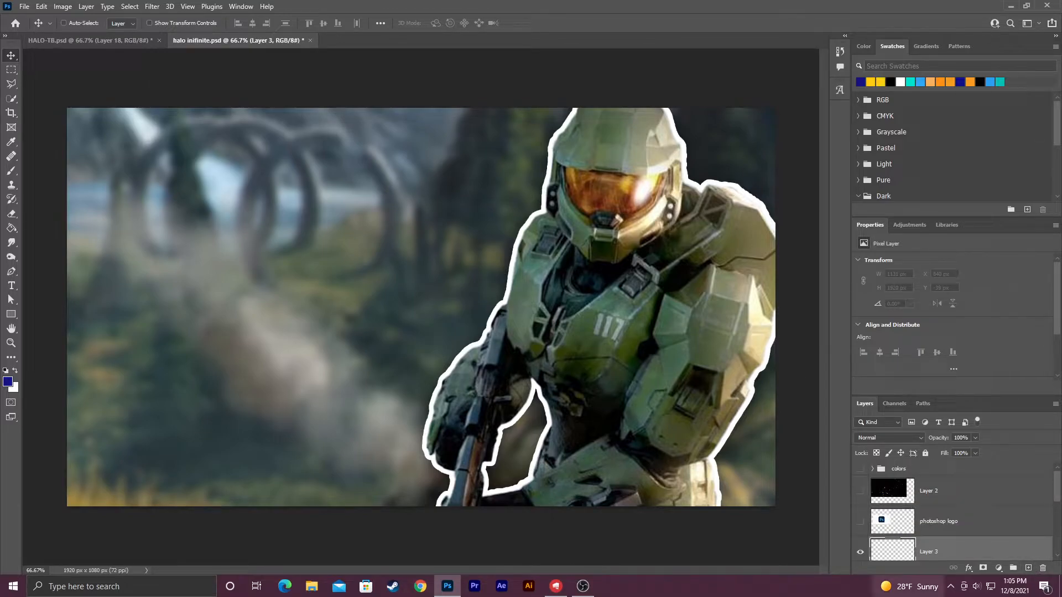
pyautogui.scroll(-1, 929, 542)
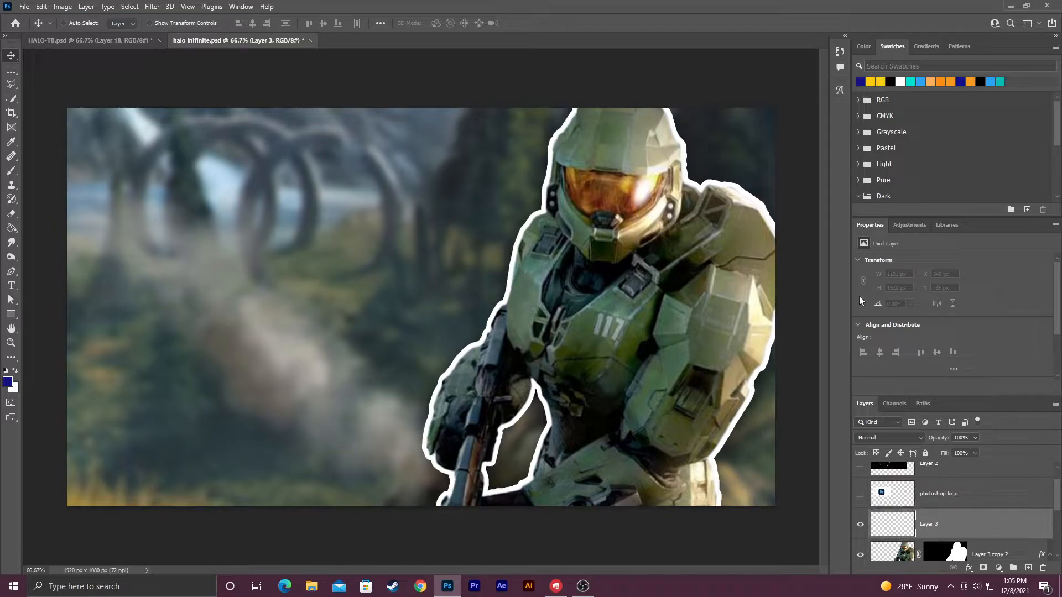
pyautogui.scroll(1, 1004, 506)
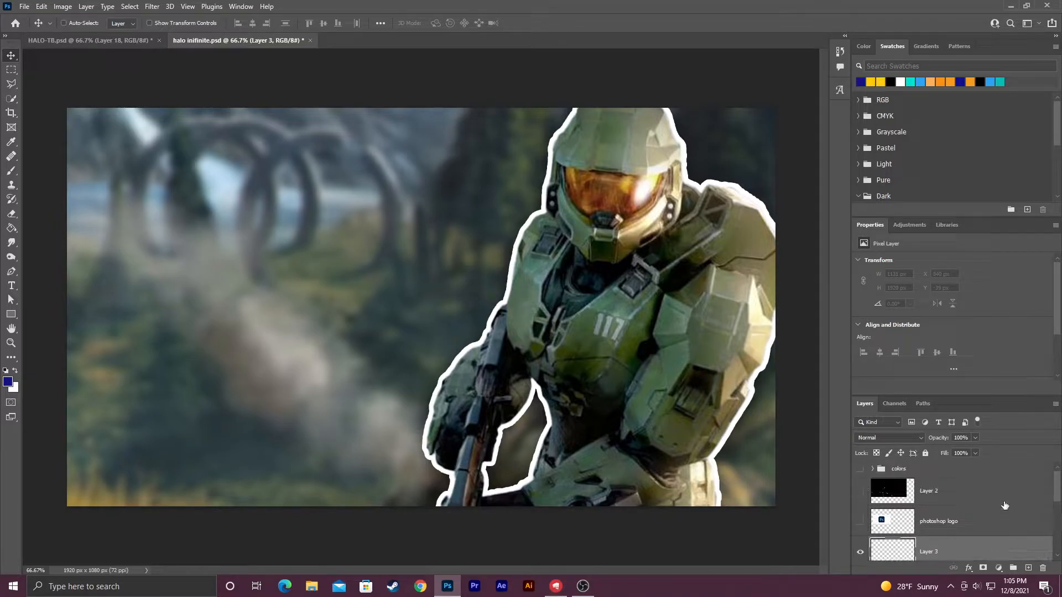
pyautogui.click(859, 469)
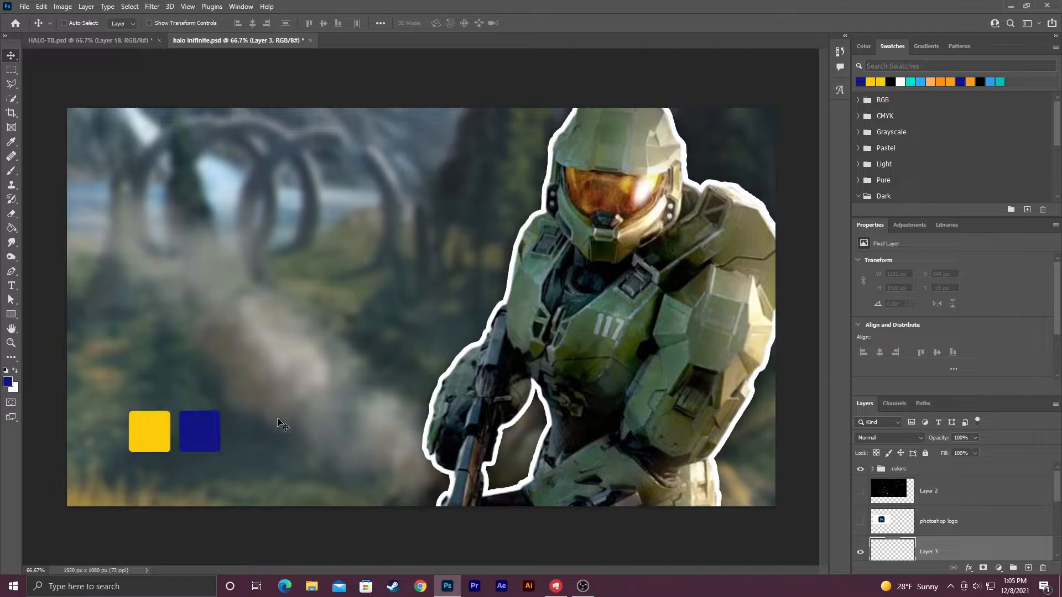
pyautogui.scroll(-1, 1009, 515)
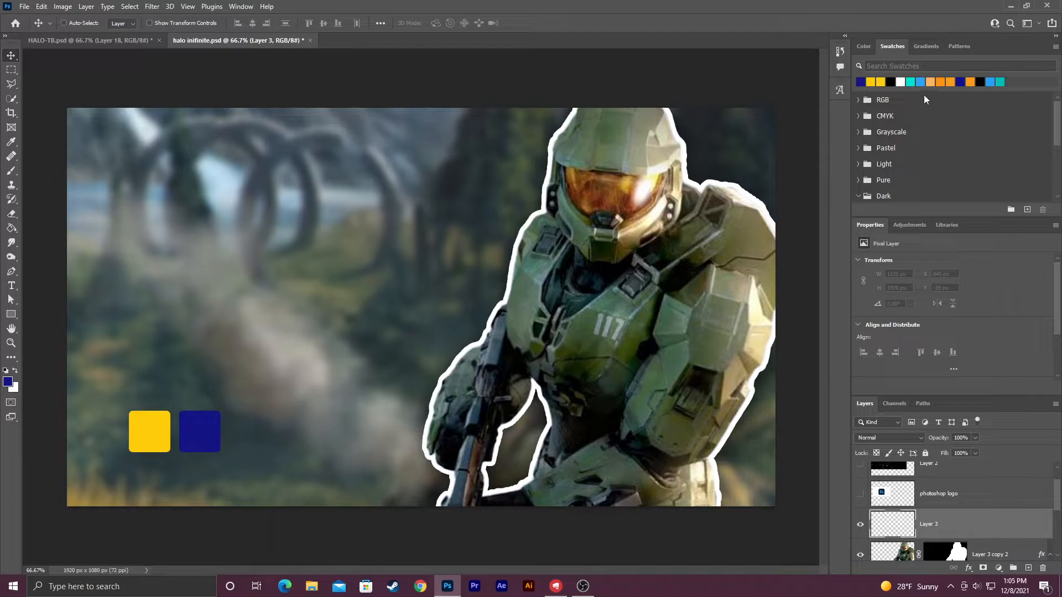
# - Paint yellow sampled from the yellow color square over the upper-right area of Layer 3 with a 600 px soft round brush
pyautogui.press('i')
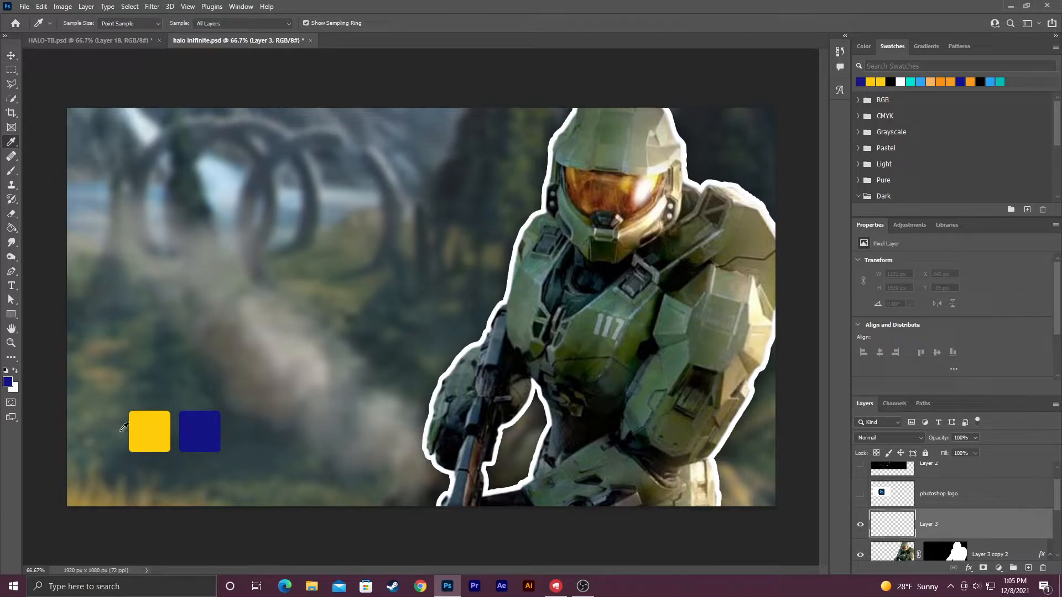
pyautogui.click(155, 437)
pyautogui.press('b')
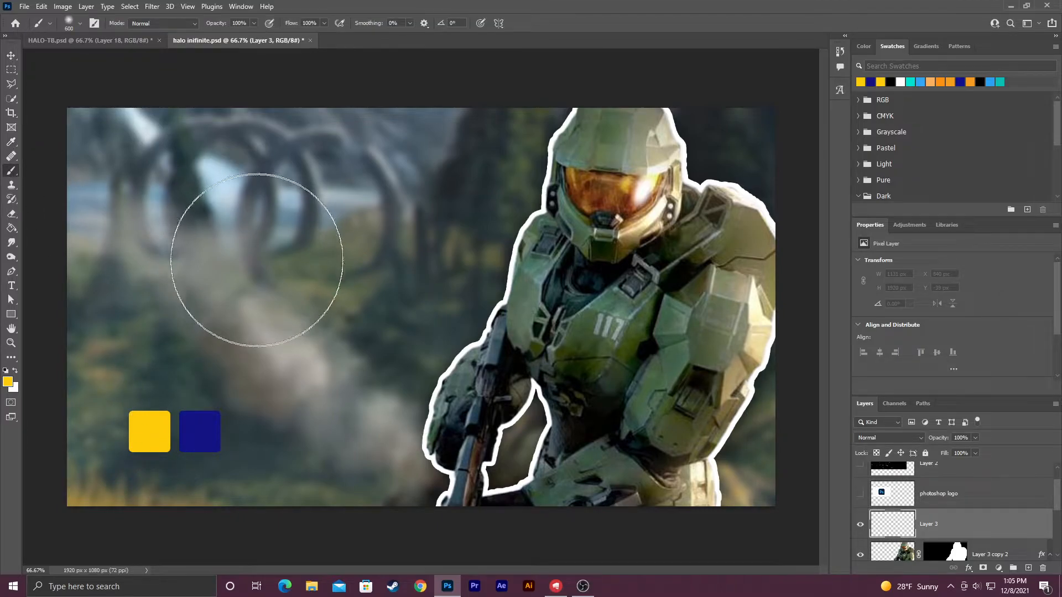
pyautogui.click(68, 21)
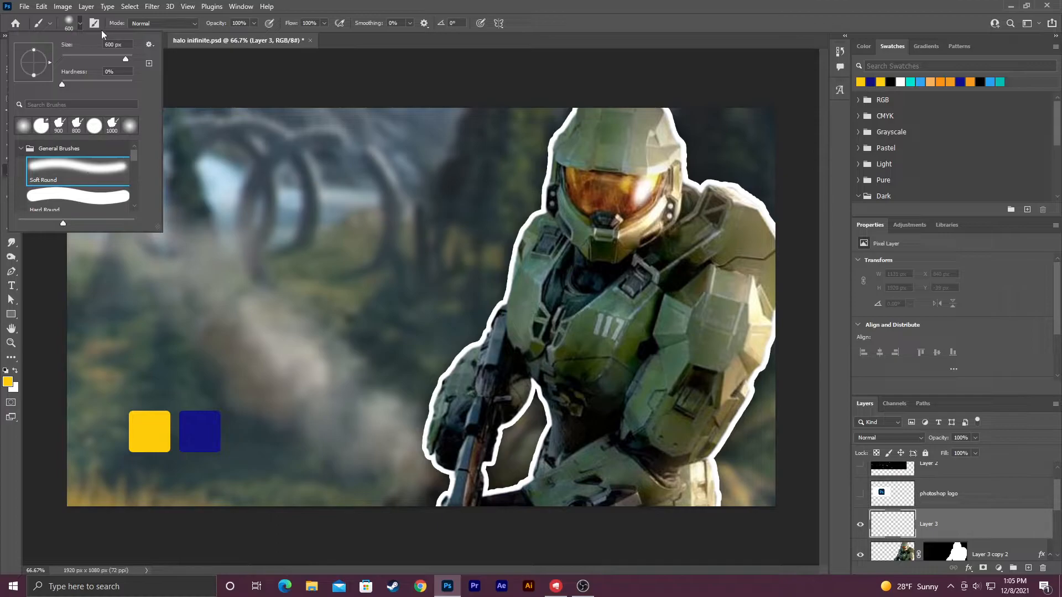
pyautogui.click(61, 20)
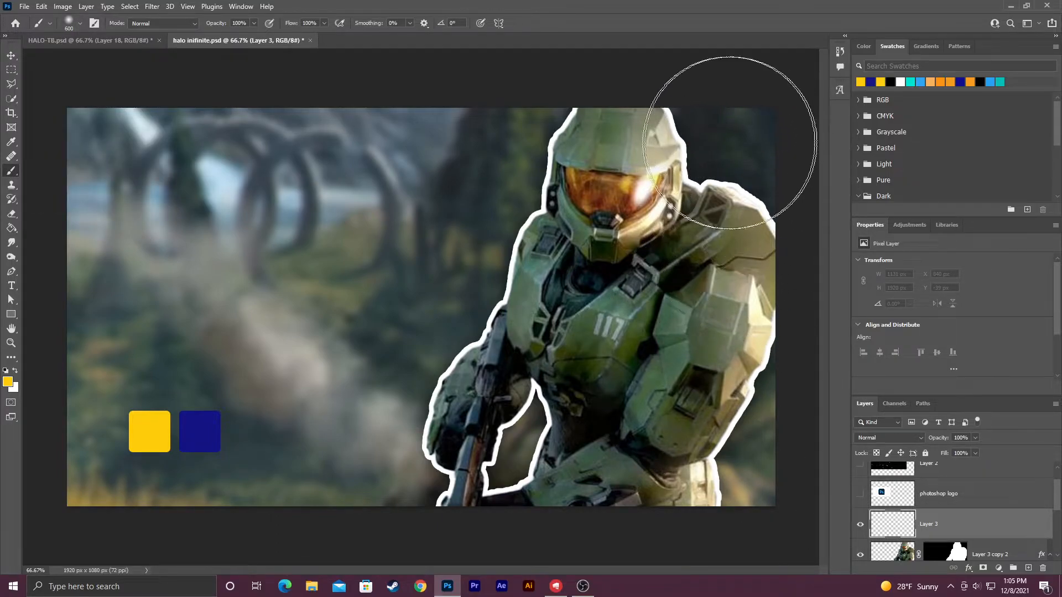
pyautogui.moveTo(713, 138)
pyautogui.mouseDown()
pyautogui.moveTo(747, 332)
pyautogui.moveTo(716, 355)
pyautogui.moveTo(663, 119)
pyautogui.moveTo(659, 181)
pyautogui.moveTo(666, 171)
pyautogui.moveTo(714, 318)
pyautogui.mouseUp()
# - Place the yellow paint layer below the soldier cutout and set its blend mode to Color Dodge
pyautogui.moveTo(986, 531); pyautogui.dragTo(985, 553)
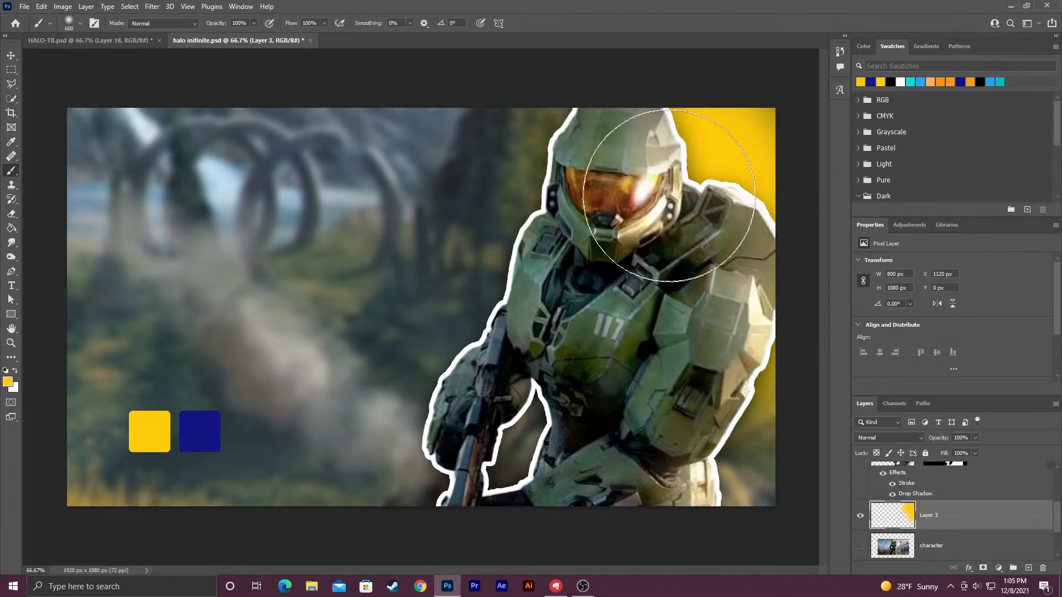
pyautogui.click(889, 438)
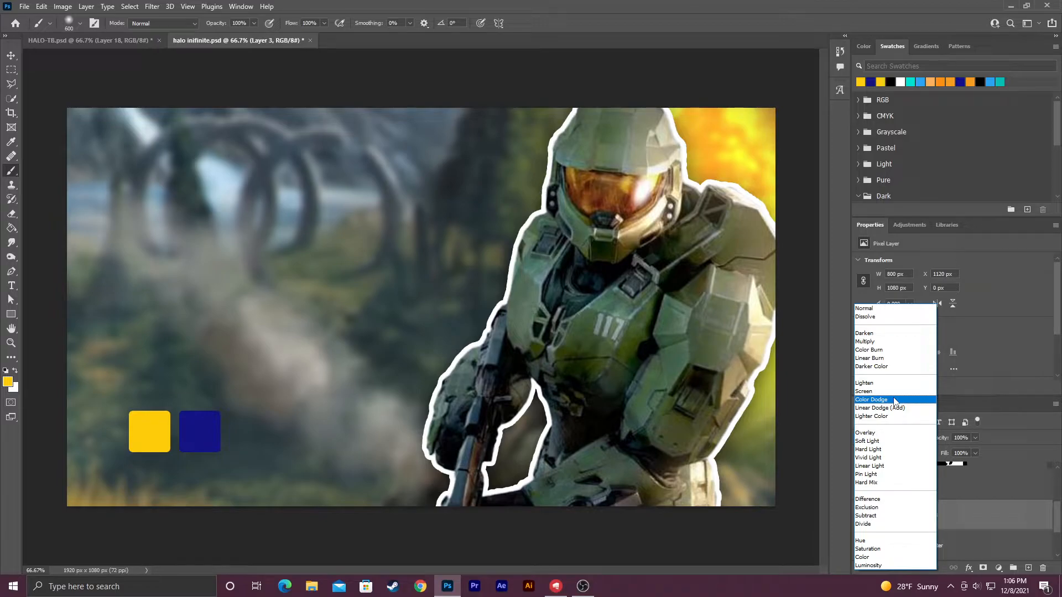
pyautogui.click(895, 400)
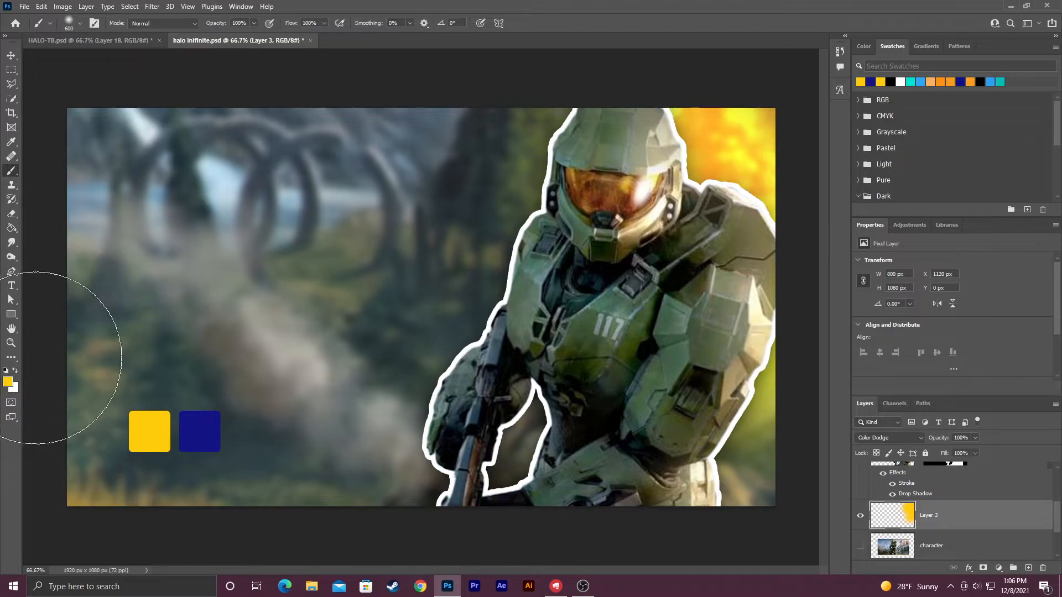
# - Dab a white highlight onto the upper-right corner of the yellow glow on Layer 3, undoing and repeating dabs to adjust it
pyautogui.press('x')
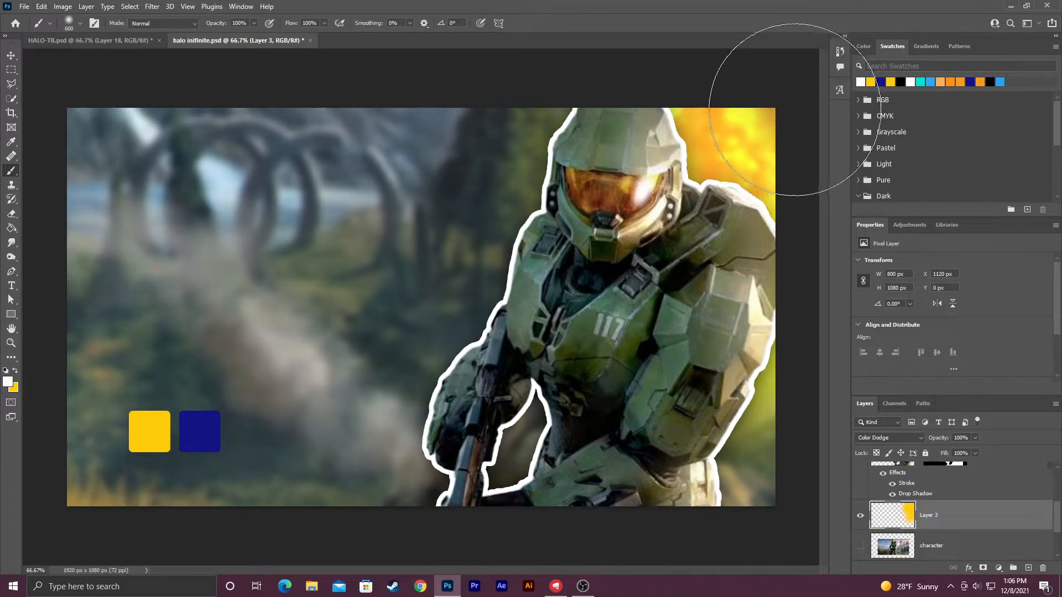
pyautogui.click(803, 80)
pyautogui.click(813, 90)
pyautogui.hotkey('ctrl', 'z')
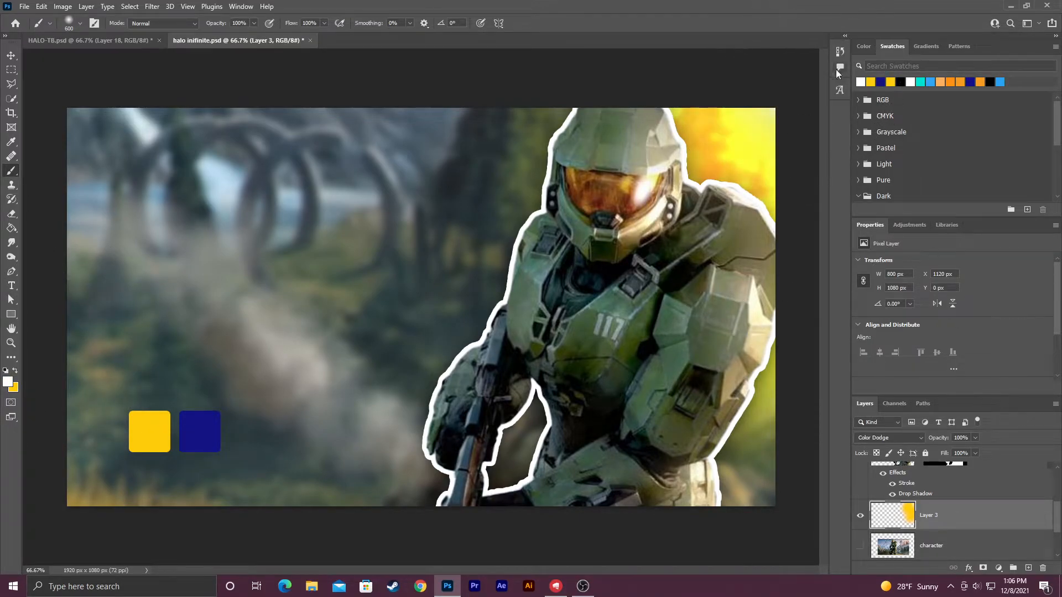
pyautogui.click(812, 90)
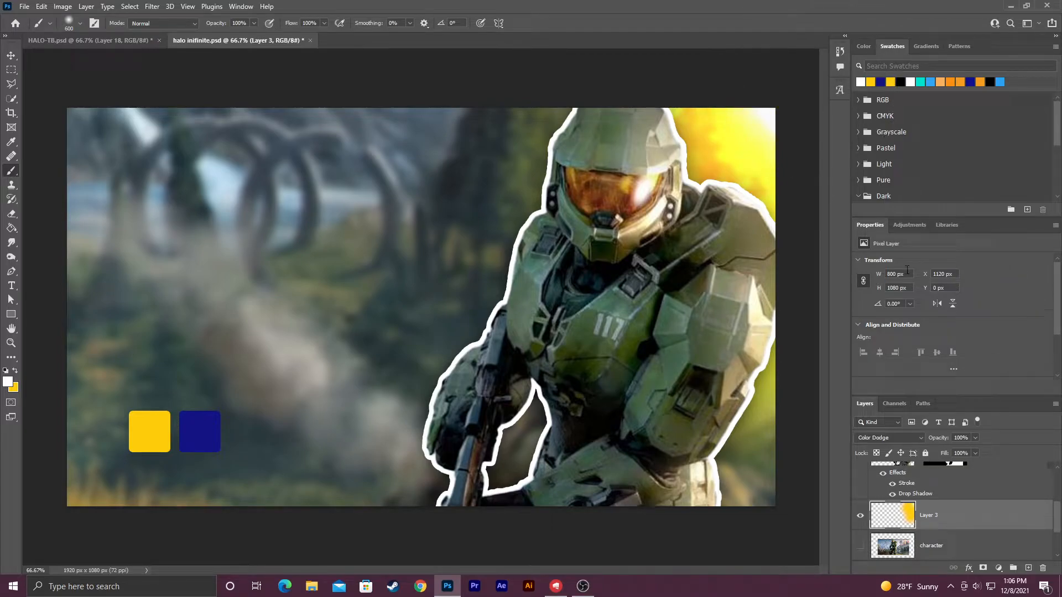
pyautogui.hotkey('ctrl', 'z')
pyautogui.click(815, 92)
# - Add a new empty layer and place it directly above the soldier cutout layer
pyautogui.scroll(-1, 899, 340)
pyautogui.scroll(-2, 989, 496)
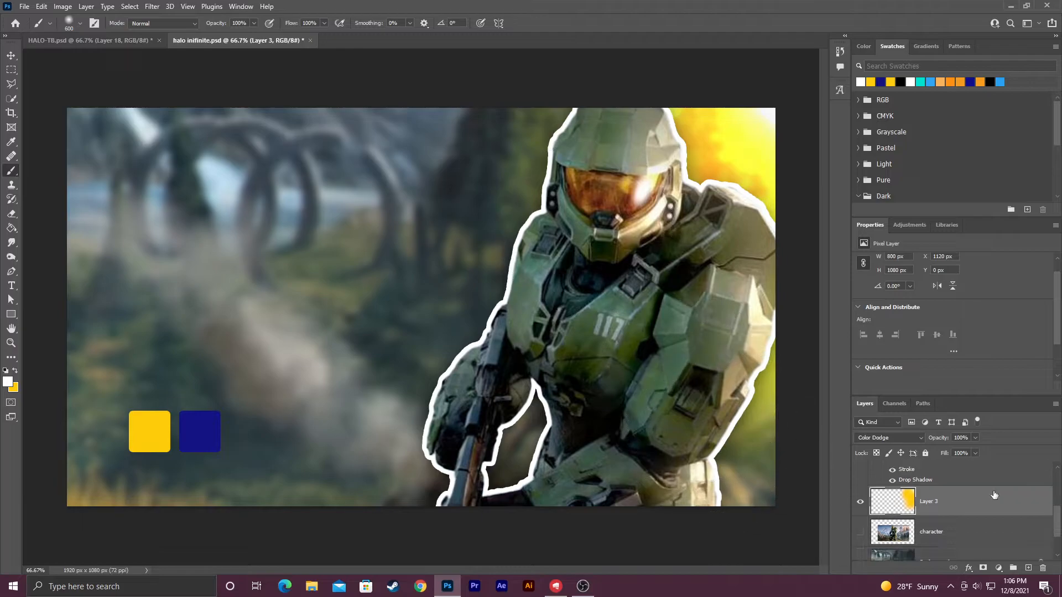
pyautogui.scroll(1, 989, 496)
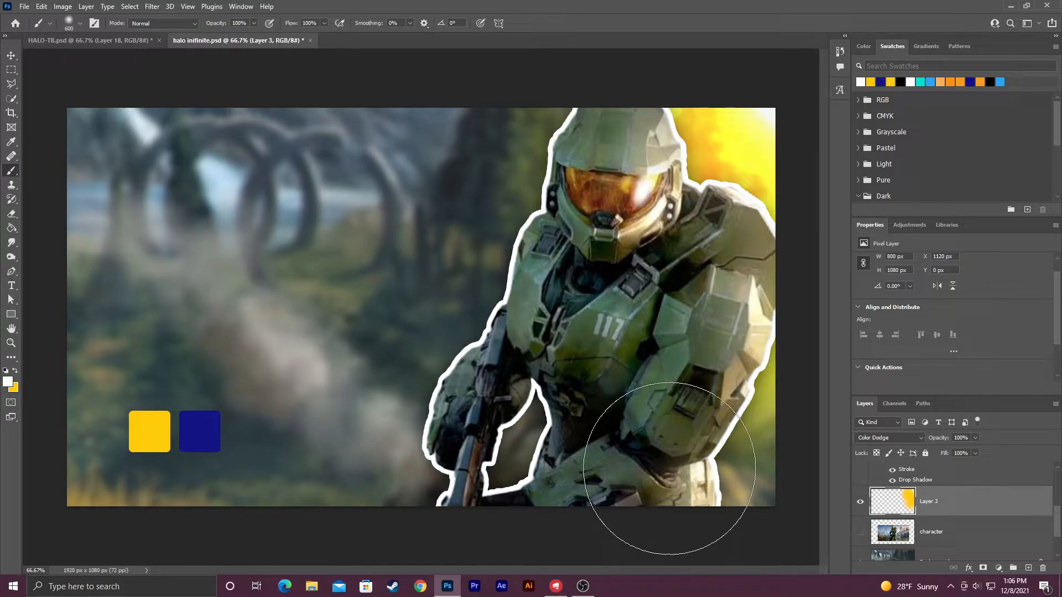
pyautogui.scroll(1, 933, 494)
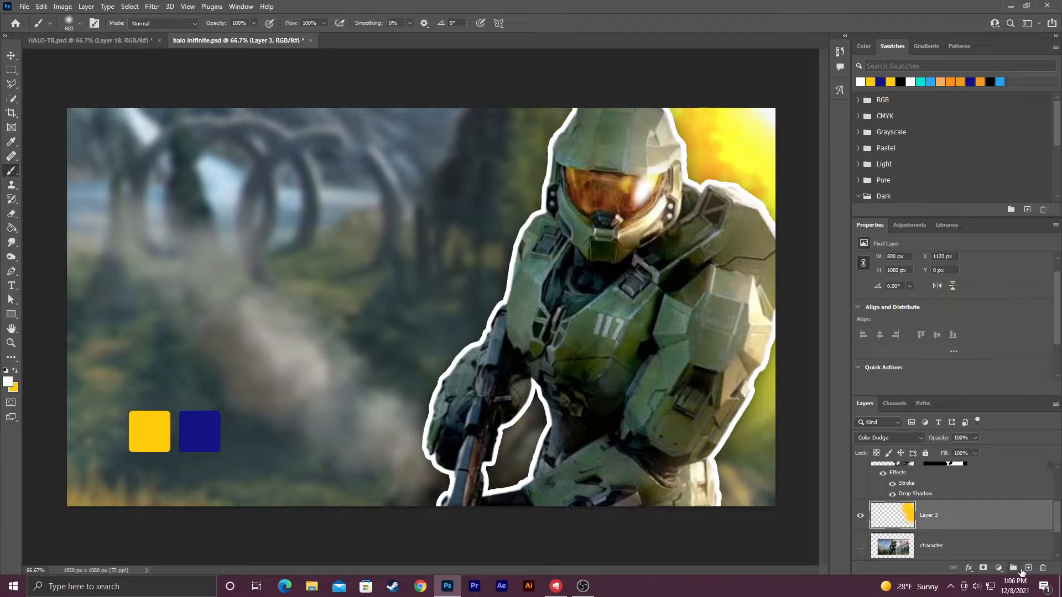
pyautogui.click(1028, 568)
pyautogui.scroll(1, 949, 534)
pyautogui.moveTo(950, 534)
pyautogui.mouseDown()
pyautogui.moveTo(949, 408)
pyautogui.moveTo(958, 480)
pyautogui.mouseUp()
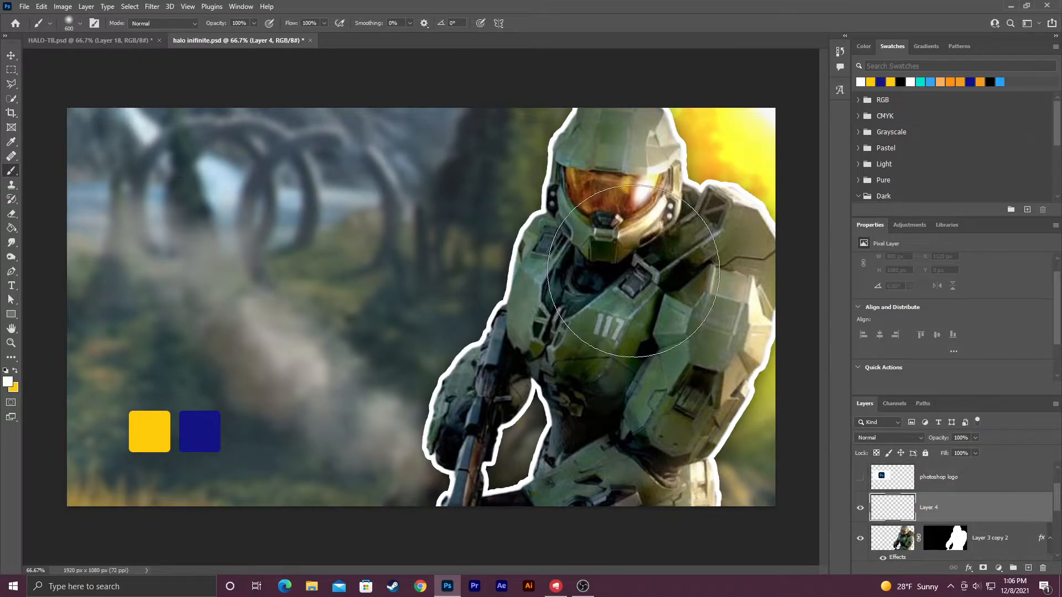
# - Paint sampled yellow along the soldier's right edge from helmet to leg on Layer 4 with a 100 px soft brush
pyautogui.press('[')
pyautogui.press('[')
pyautogui.press('[')
pyautogui.press('[')
pyautogui.press('[')
pyautogui.press('[')
pyautogui.press('[')
pyautogui.press('[')
pyautogui.press('[')
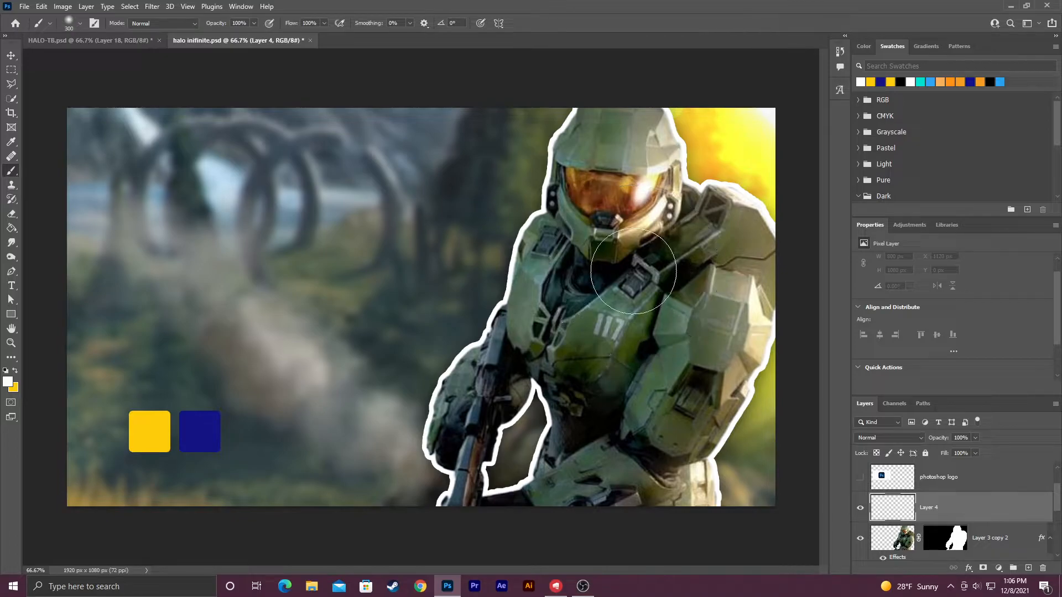
pyautogui.keyDown('alt'); pyautogui.click(150, 437); pyautogui.keyUp('alt')
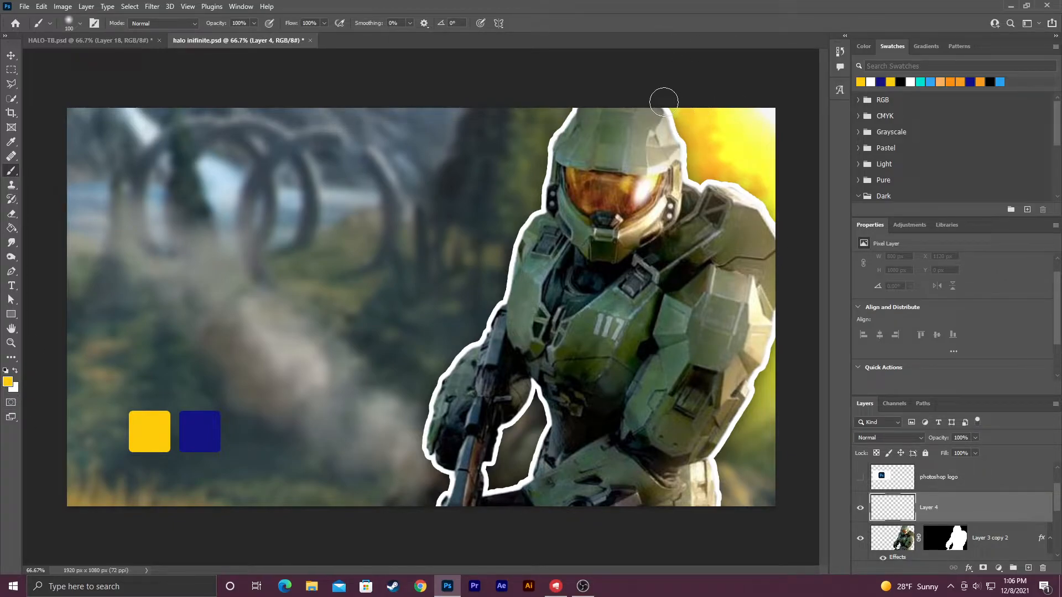
pyautogui.moveTo(666, 101)
pyautogui.mouseDown()
pyautogui.moveTo(691, 176)
pyautogui.moveTo(711, 195)
pyautogui.moveTo(701, 188)
pyautogui.moveTo(772, 221)
pyautogui.moveTo(775, 340)
pyautogui.moveTo(714, 501)
pyautogui.mouseUp()
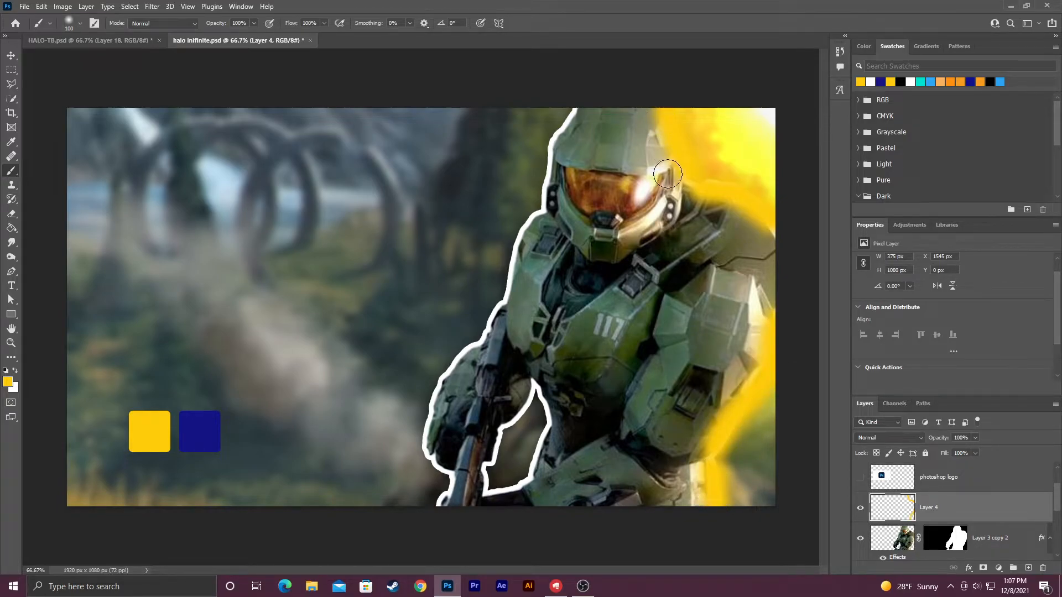
pyautogui.moveTo(684, 178)
pyautogui.mouseDown()
pyautogui.moveTo(660, 112)
pyautogui.moveTo(721, 127)
pyautogui.mouseUp()
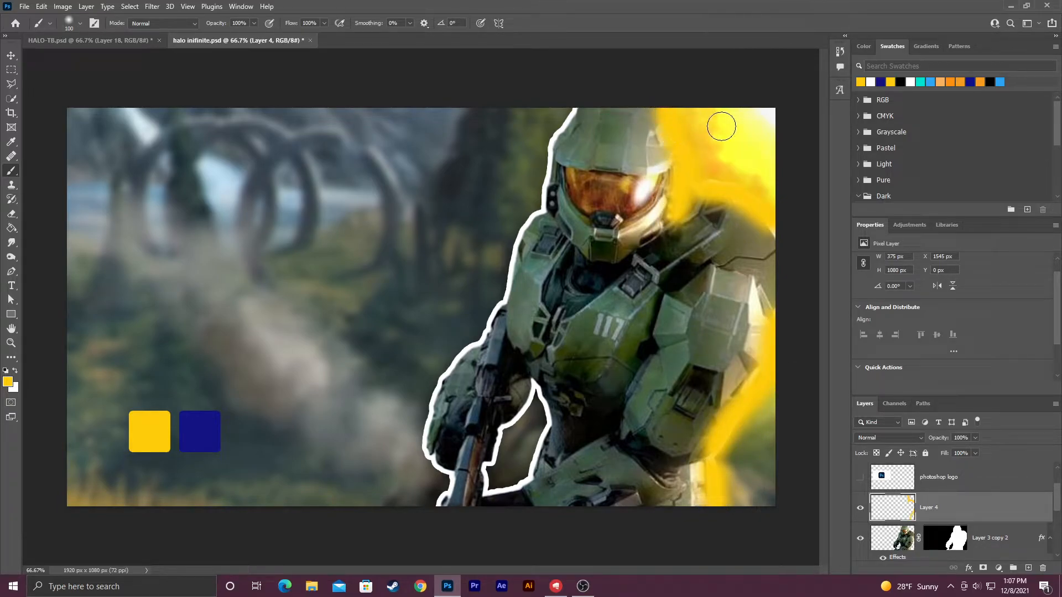
pyautogui.moveTo(782, 302); pyautogui.dragTo(773, 254)
# - Set Layer 4's blend mode to Overlay and its opacity to 63%
pyautogui.click(904, 439)
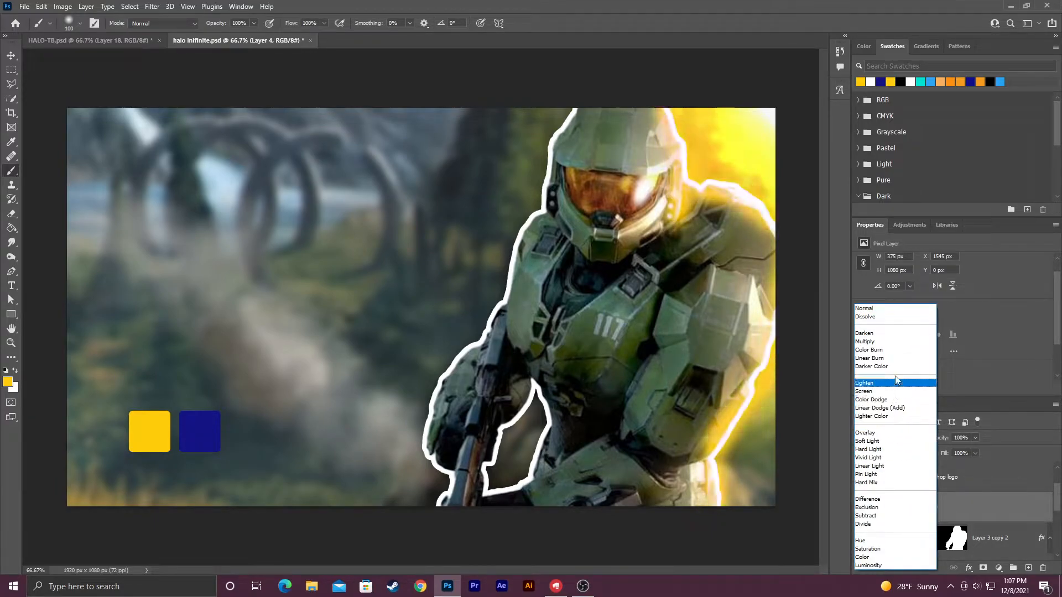
pyautogui.click(883, 434)
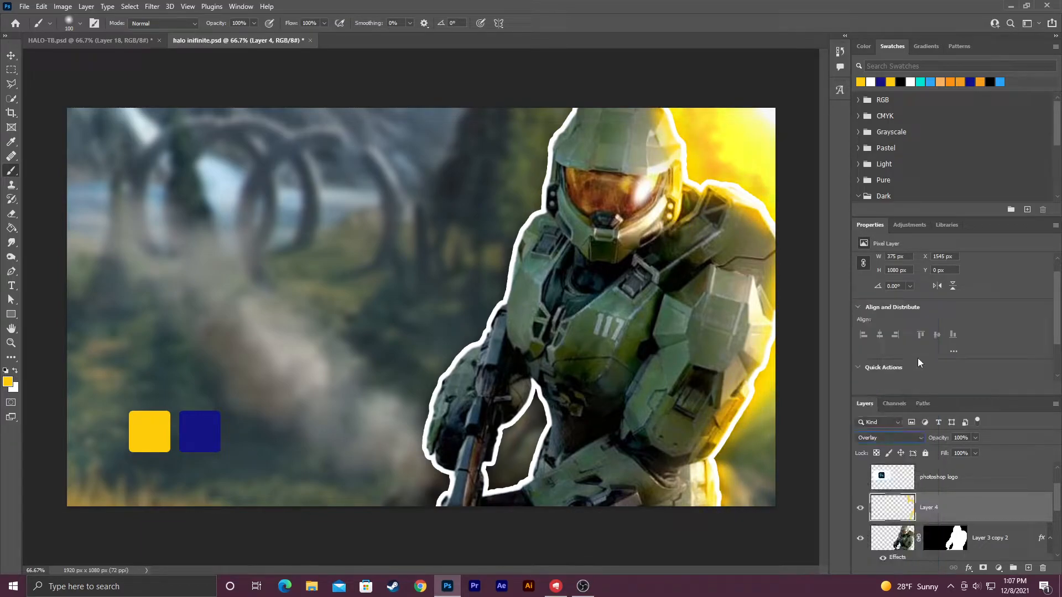
pyautogui.moveTo(937, 439); pyautogui.dragTo(908, 437)
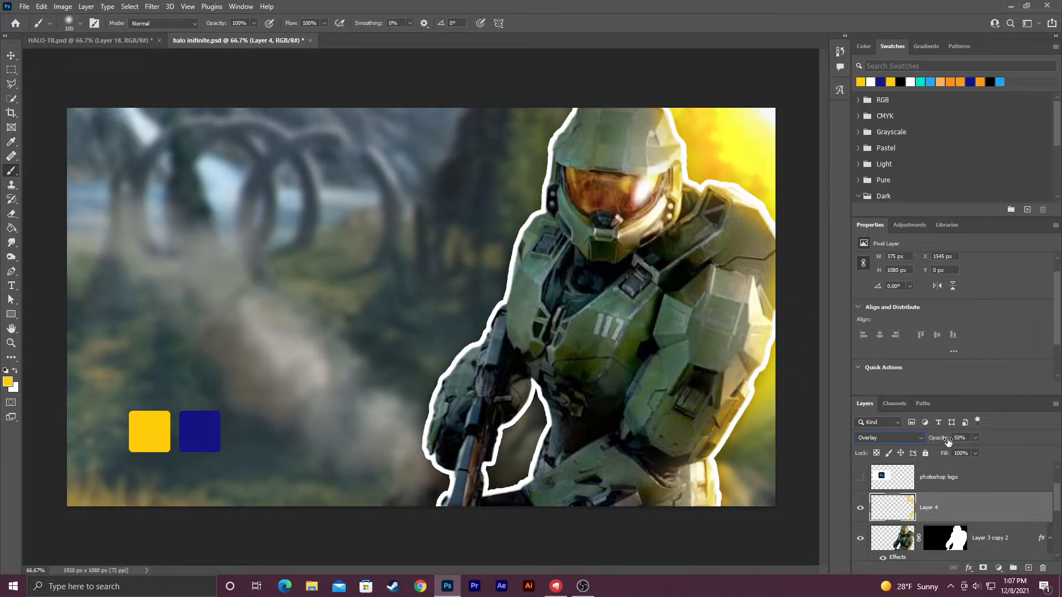
pyautogui.moveTo(943, 441); pyautogui.dragTo(946, 441)
# - Clip Layer 4 to the soldier cutout and add a new empty layer above it
pyautogui.scroll(-1, 918, 539)
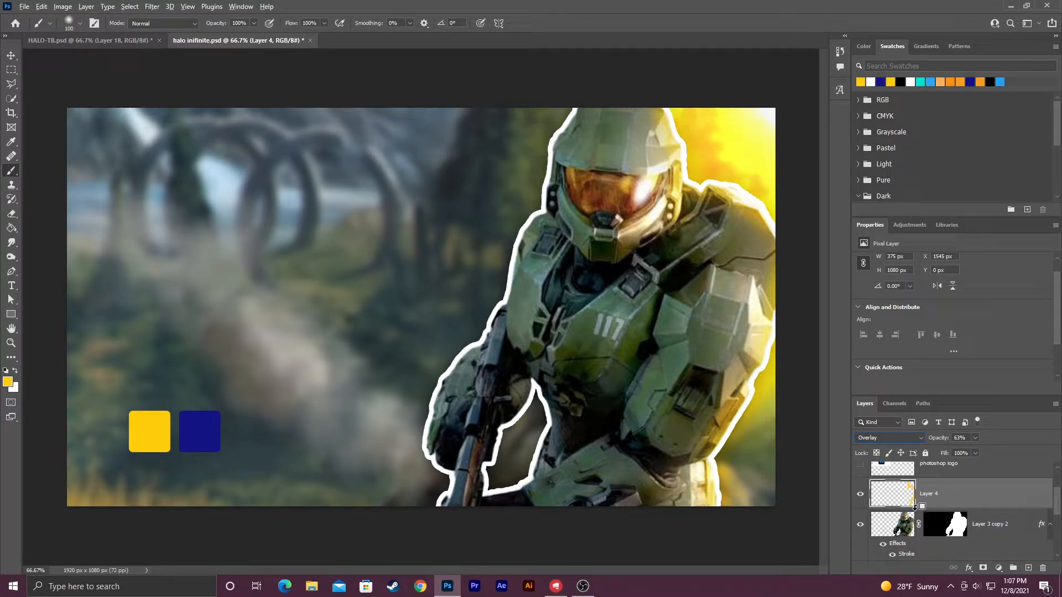
pyautogui.keyDown('alt'); pyautogui.click(915, 506); pyautogui.keyUp('alt')
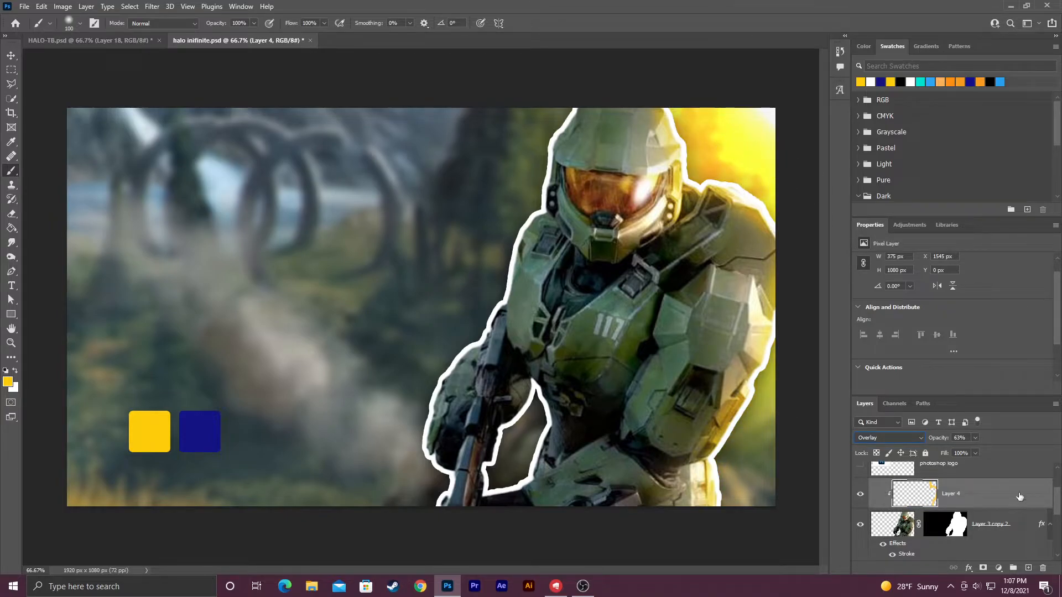
pyautogui.scroll(1, 949, 520)
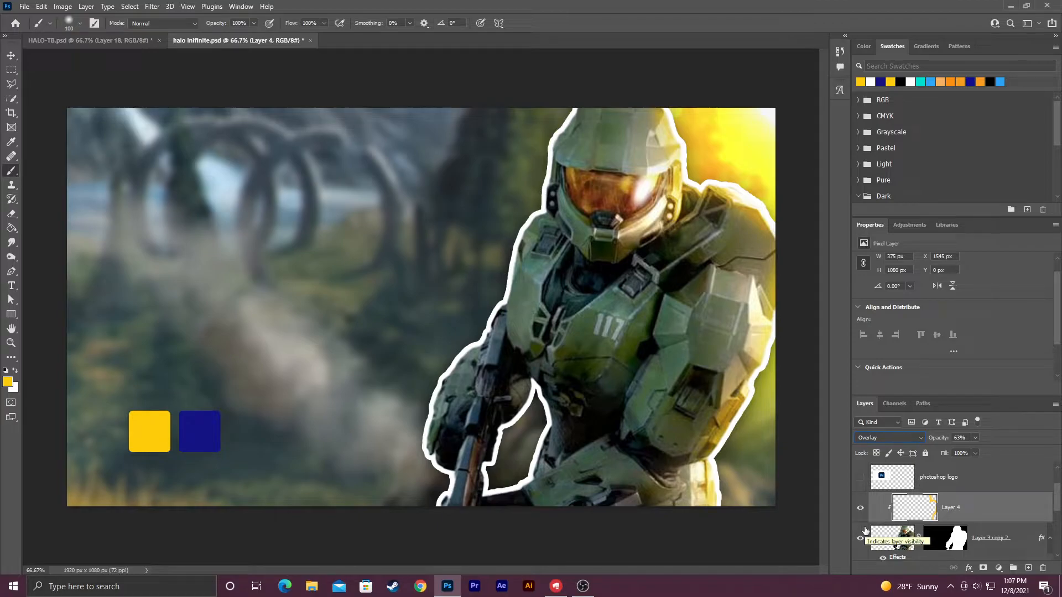
pyautogui.scroll(-2, 866, 531)
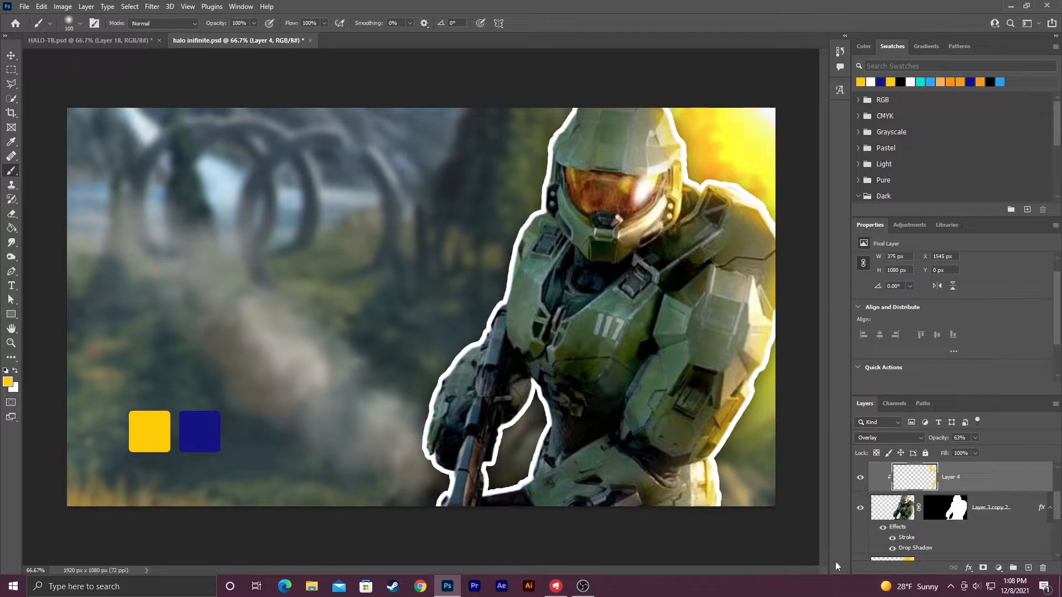
pyautogui.click(1029, 568)
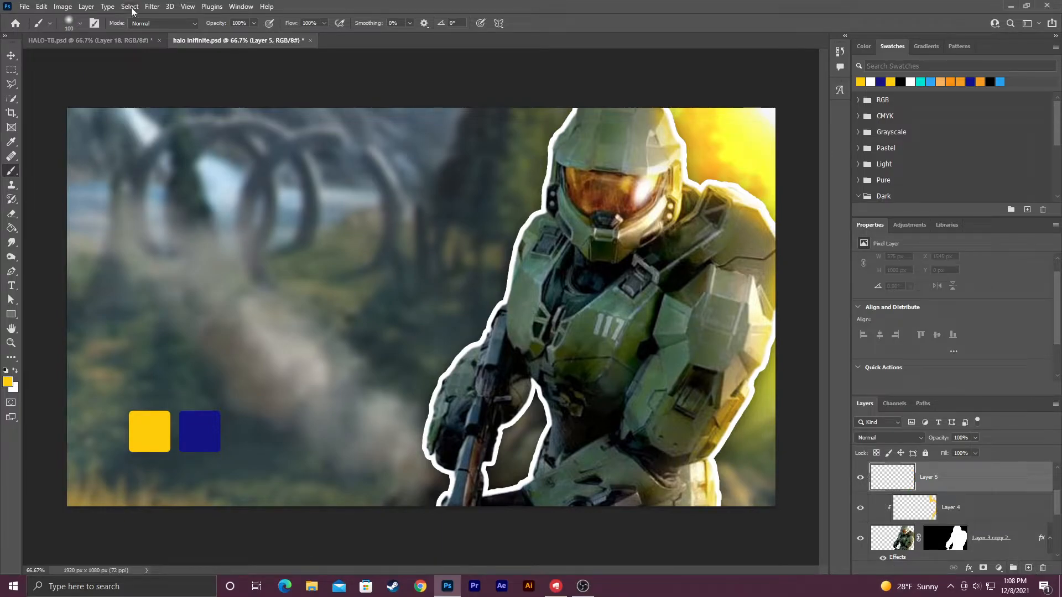
# - Try to render a lens flare on the empty Layer 5
pyautogui.click(153, 8)
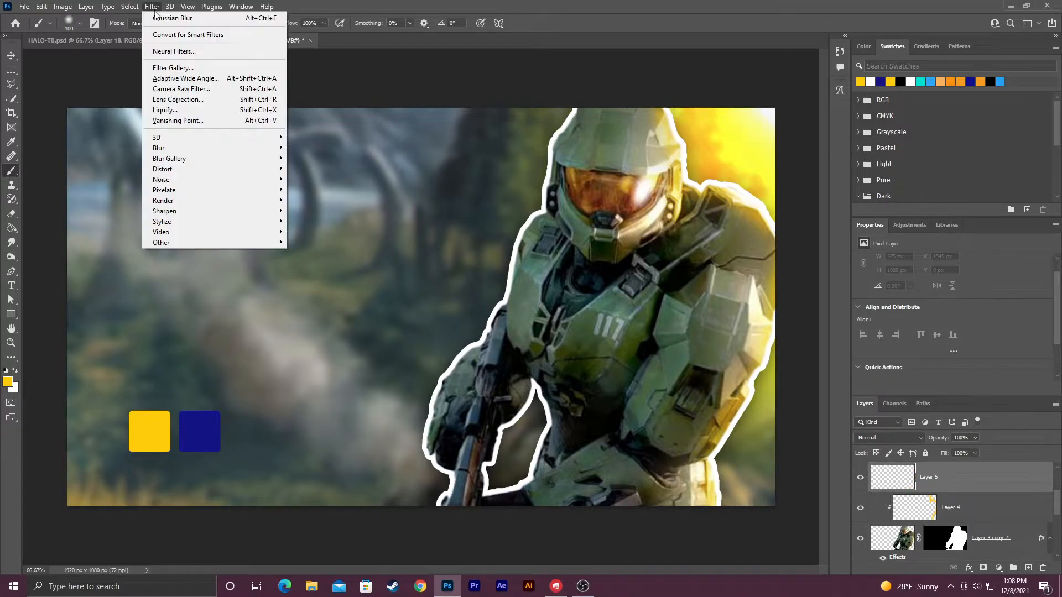
pyautogui.moveTo(228, 205)
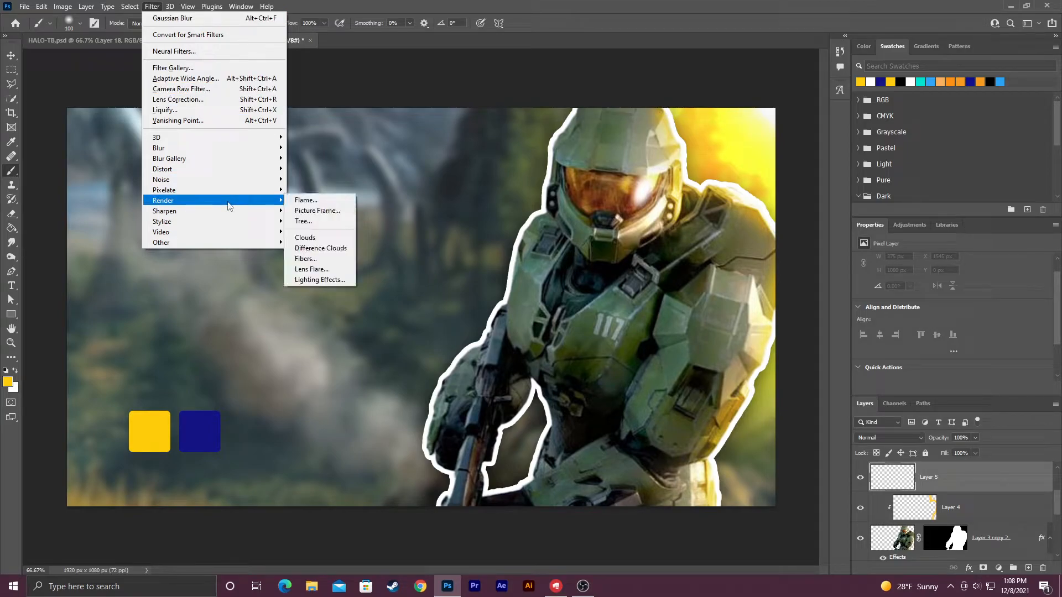
pyautogui.click(320, 269)
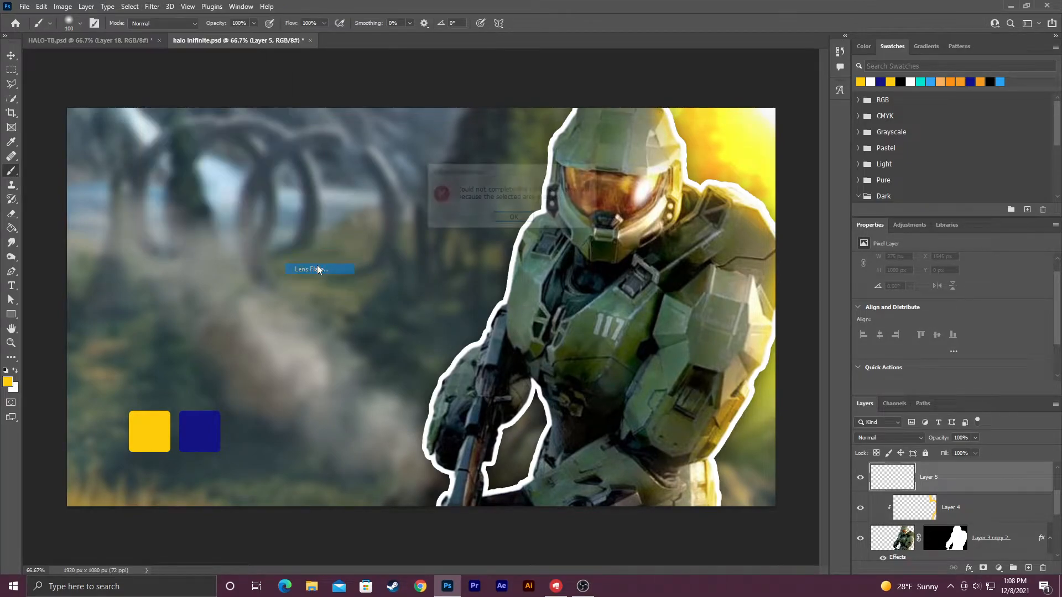
pyautogui.click(515, 219)
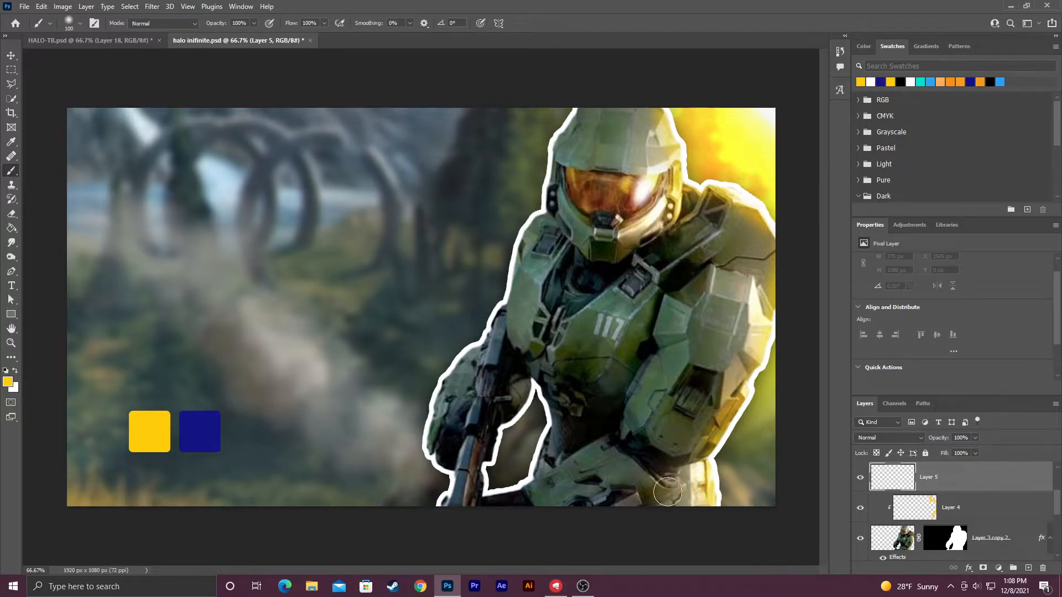
# - Reset the colors to default and fill Layer 5 with black using the Paint Bucket
pyautogui.click(11, 228)
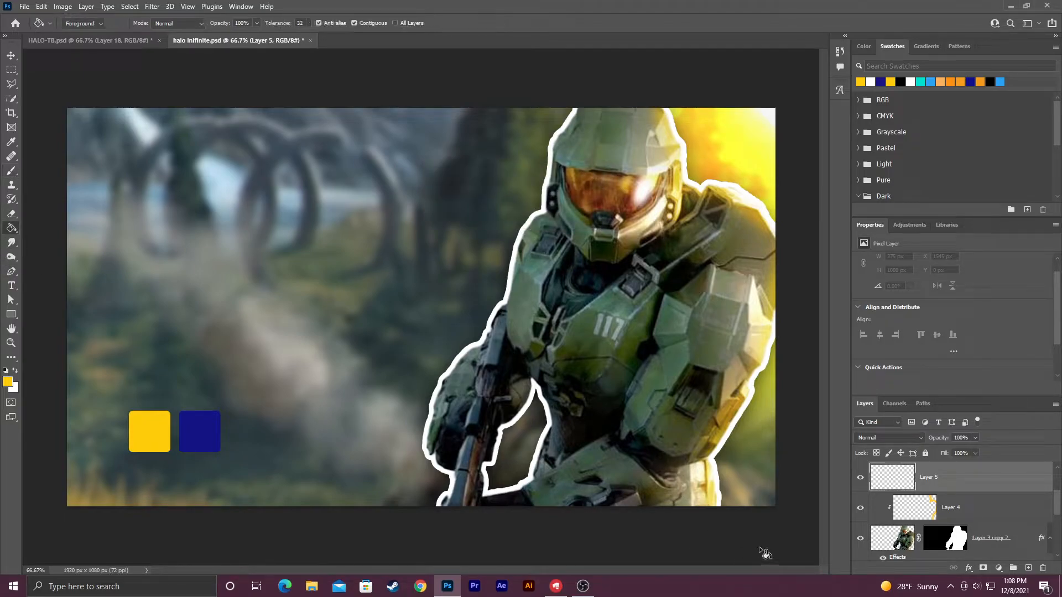
pyautogui.press('d')
pyautogui.click(371, 360)
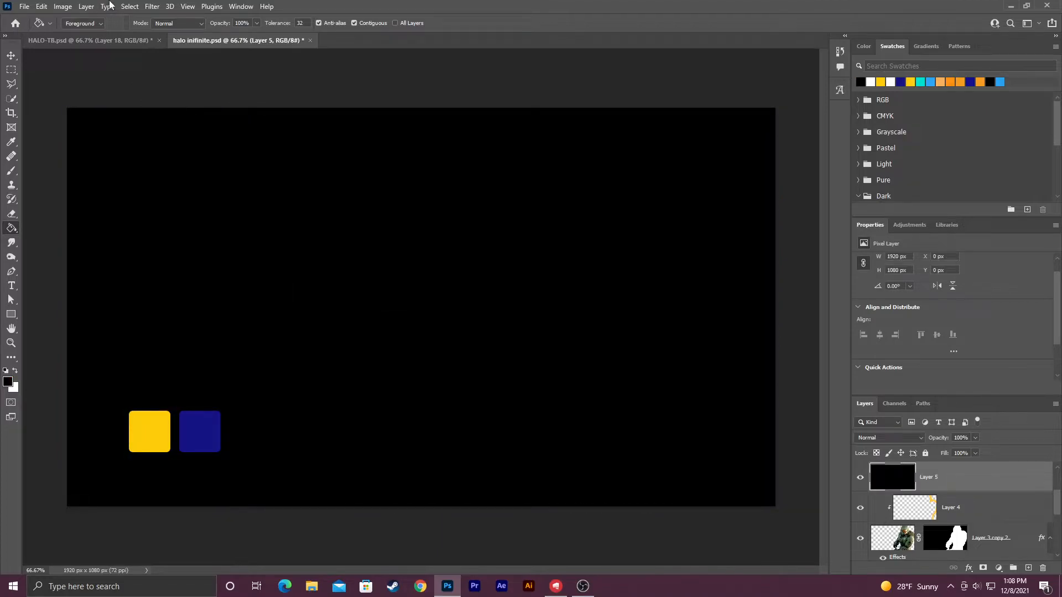
# - Render a 105mm Prime lens flare at 100% brightness on the black-filled Layer 5
pyautogui.click(151, 7)
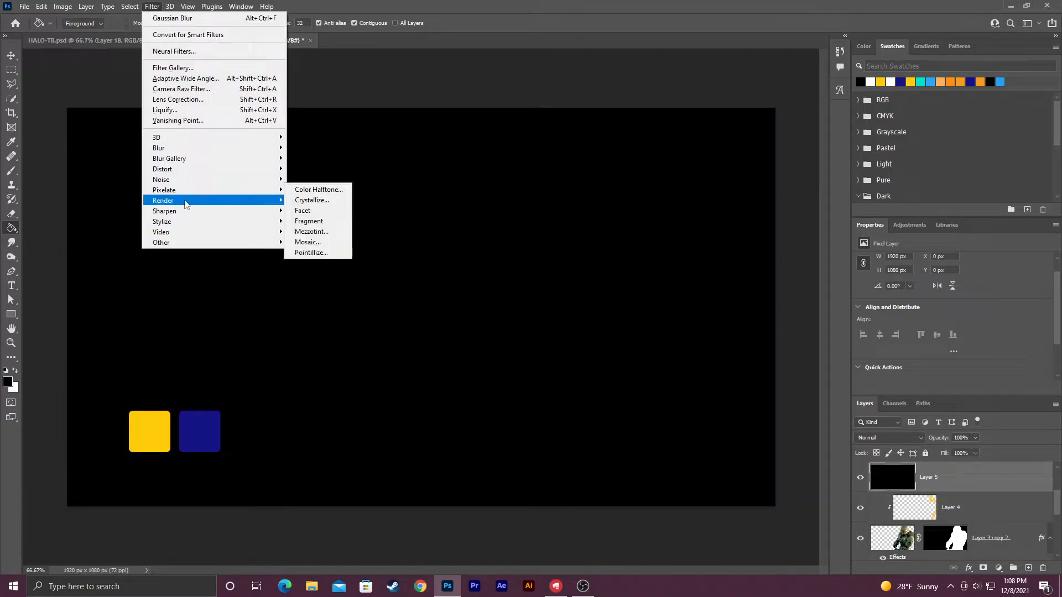
pyautogui.moveTo(188, 201)
pyautogui.click(312, 270)
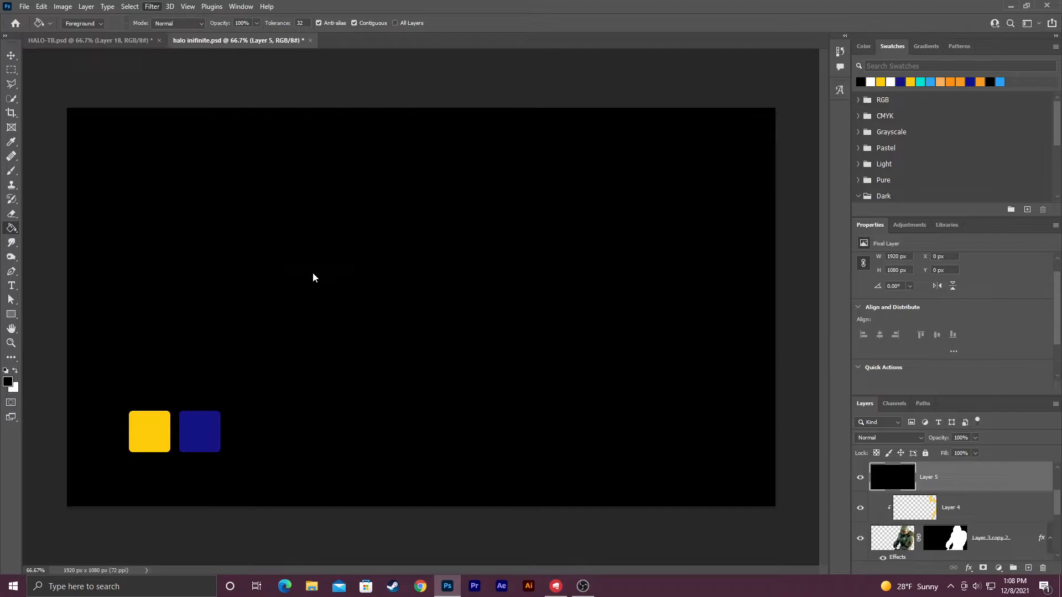
pyautogui.click(430, 327)
pyautogui.click(423, 336)
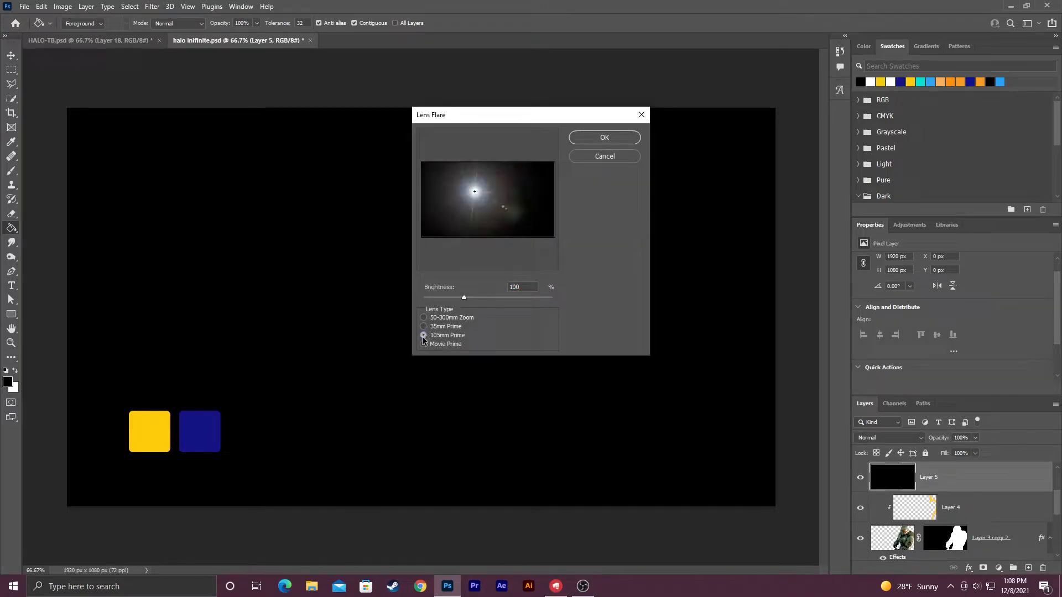
pyautogui.click(424, 344)
pyautogui.click(425, 334)
pyautogui.click(604, 138)
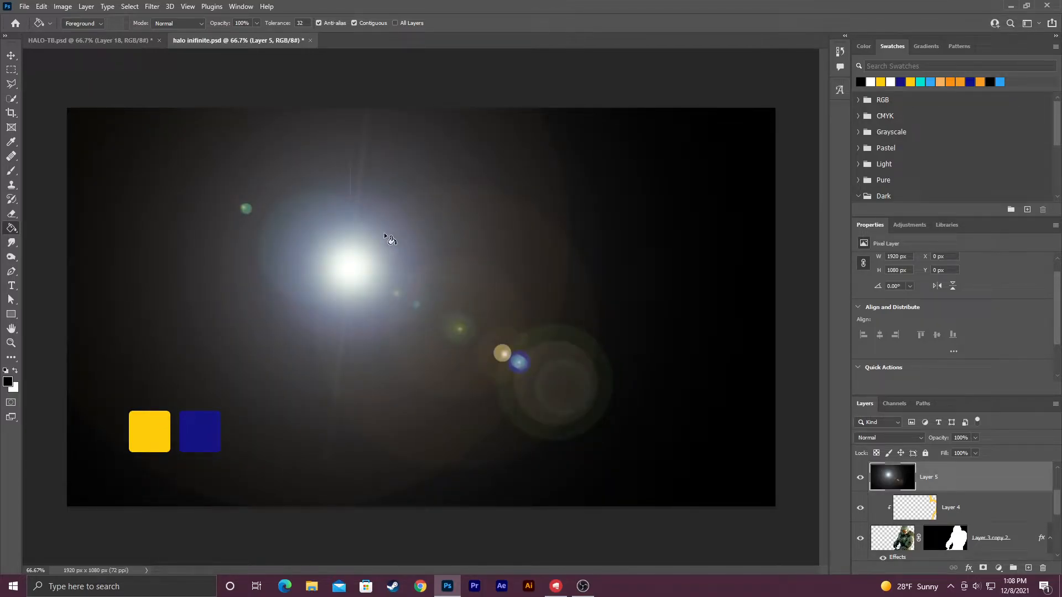
# - Scale the Layer 5 lens flare down to about 17.5% and move it over the soldier's helmet
pyautogui.hotkey('ctrl', 't')
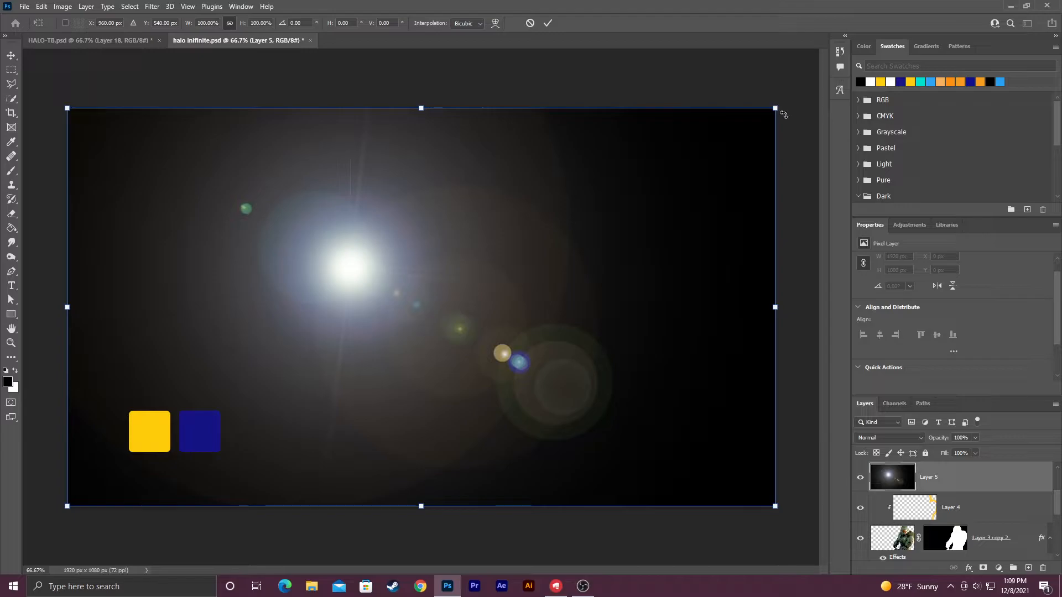
pyautogui.moveTo(776, 109); pyautogui.dragTo(331, 416)
pyautogui.moveTo(256, 424); pyautogui.dragTo(744, 180)
pyautogui.moveTo(790, 130); pyautogui.dragTo(679, 193)
pyautogui.moveTo(628, 223); pyautogui.dragTo(676, 192)
# - Set Layer 5 to Screen mode at 53% opacity, with the flare positioned on the right side of the visor
pyautogui.click(905, 437)
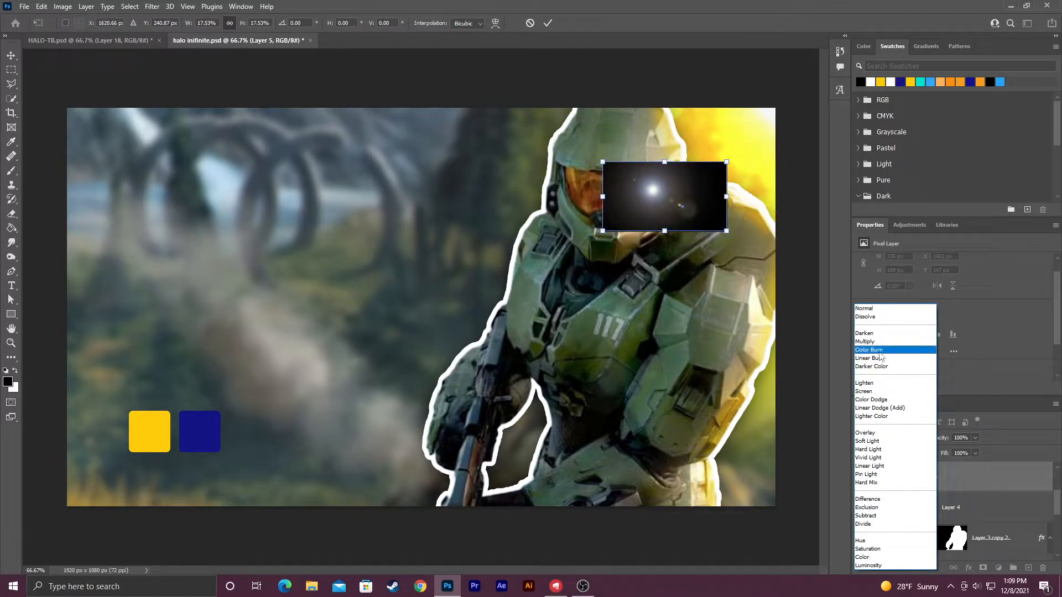
pyautogui.click(867, 391)
pyautogui.moveTo(659, 192); pyautogui.dragTo(644, 197)
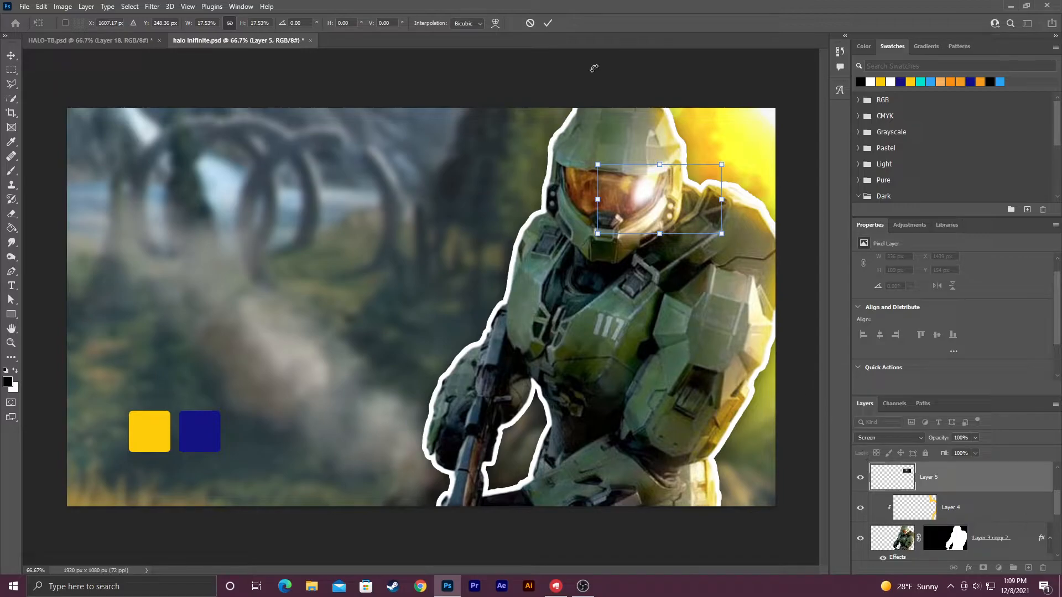
pyautogui.click(548, 24)
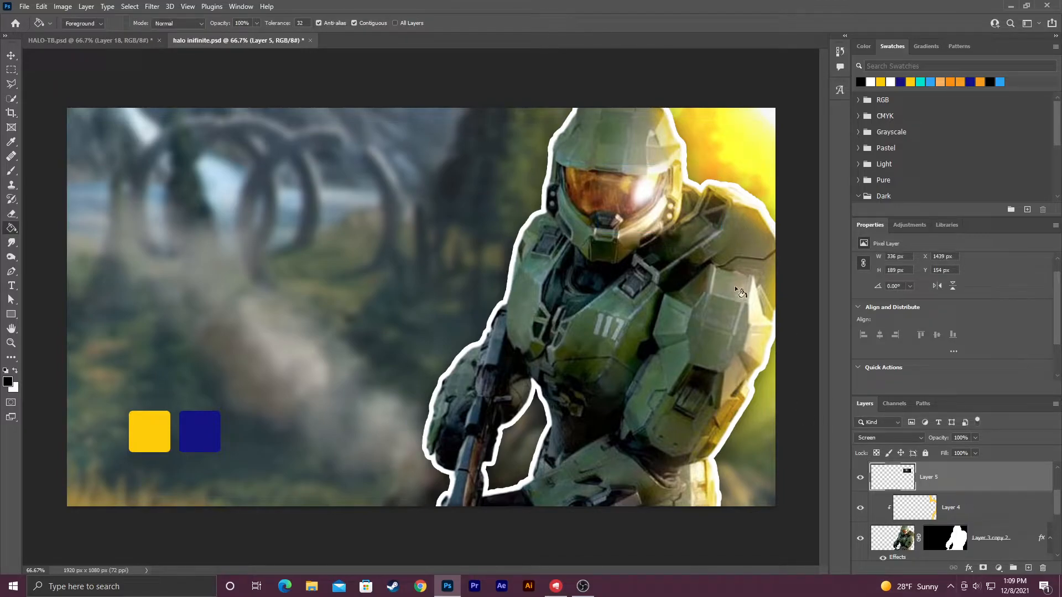
pyautogui.scroll(1, 734, 285)
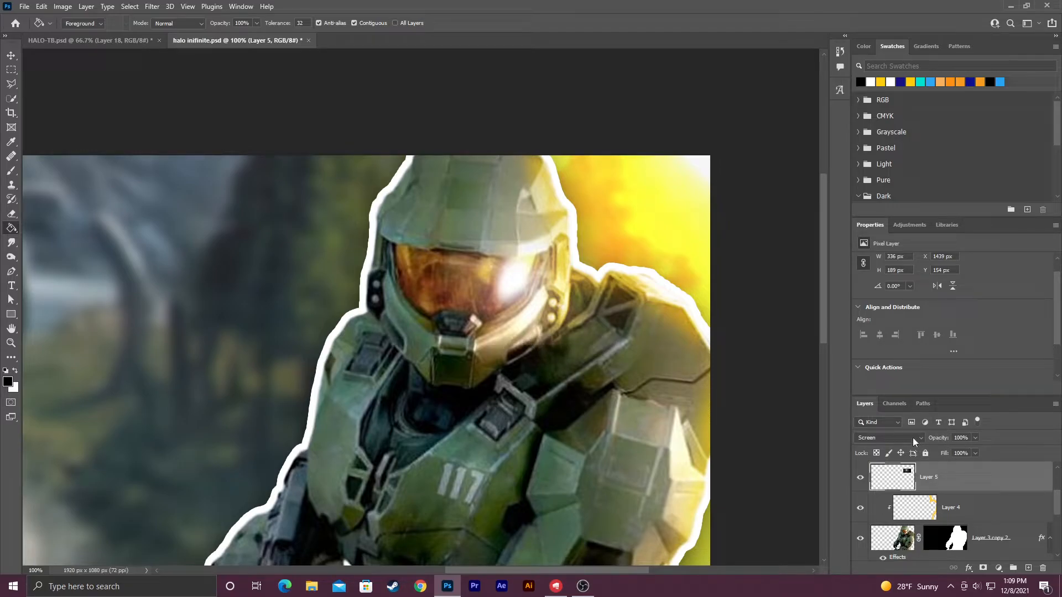
pyautogui.moveTo(940, 439)
pyautogui.mouseDown()
pyautogui.moveTo(918, 439)
pyautogui.moveTo(934, 441)
pyautogui.mouseUp()
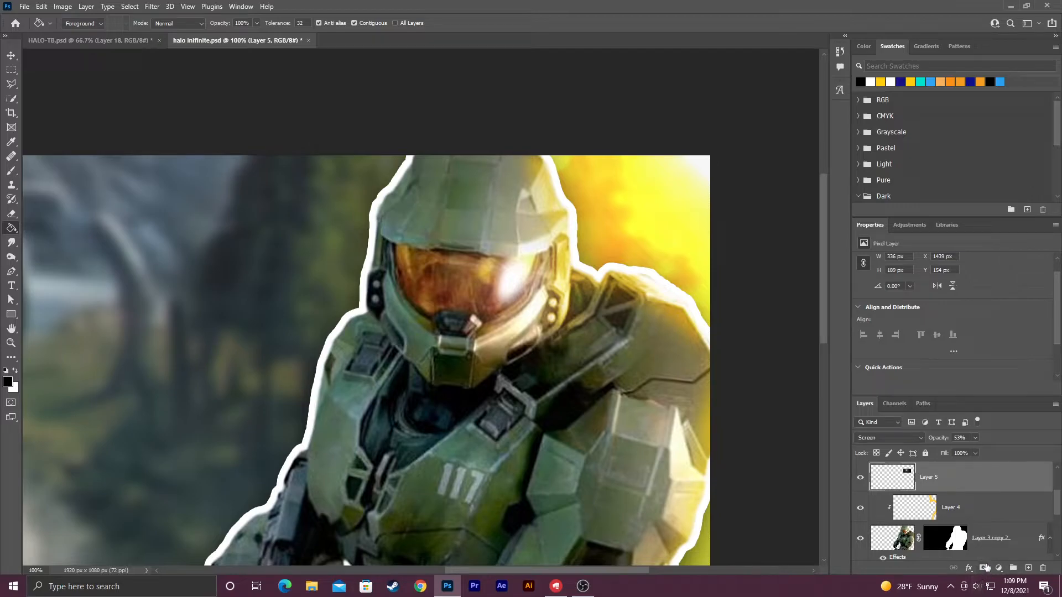
# - Add a layer mask to Layer 5 and brush away the flare's spill over the shoulder beside the helmet
pyautogui.click(983, 569)
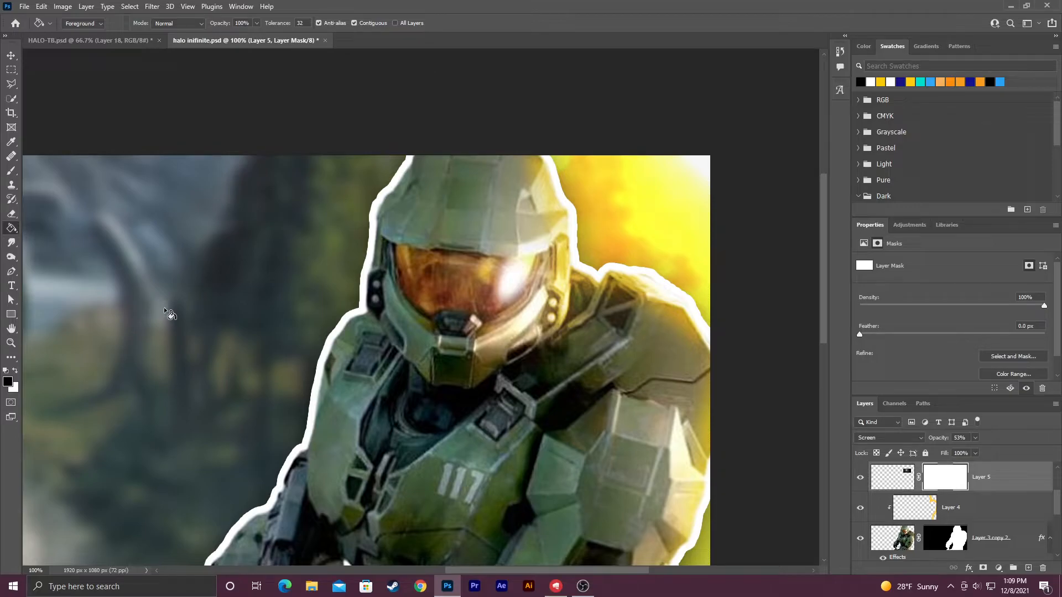
pyautogui.press('b')
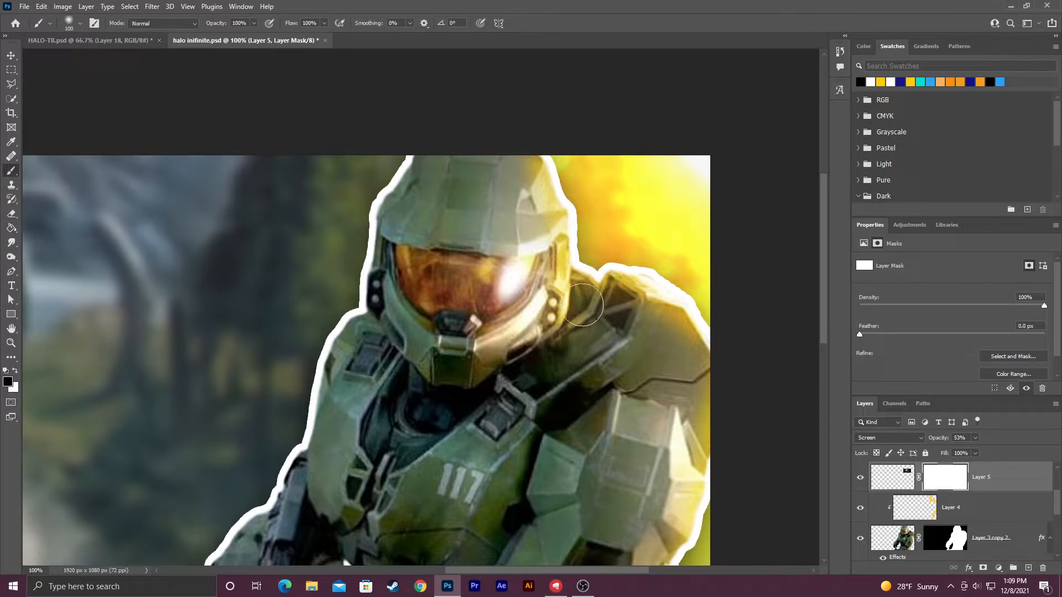
pyautogui.moveTo(605, 301)
pyautogui.mouseDown()
pyautogui.moveTo(560, 365)
pyautogui.moveTo(565, 274)
pyautogui.moveTo(544, 333)
pyautogui.moveTo(511, 355)
pyautogui.moveTo(546, 351)
pyautogui.mouseUp()
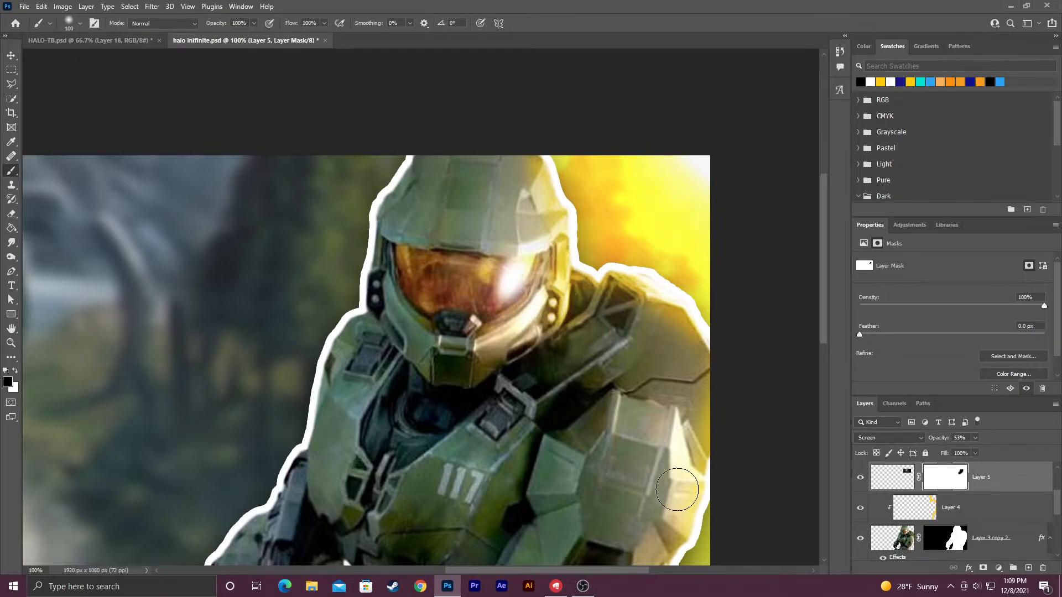
pyautogui.click(860, 477)
pyautogui.click(860, 478)
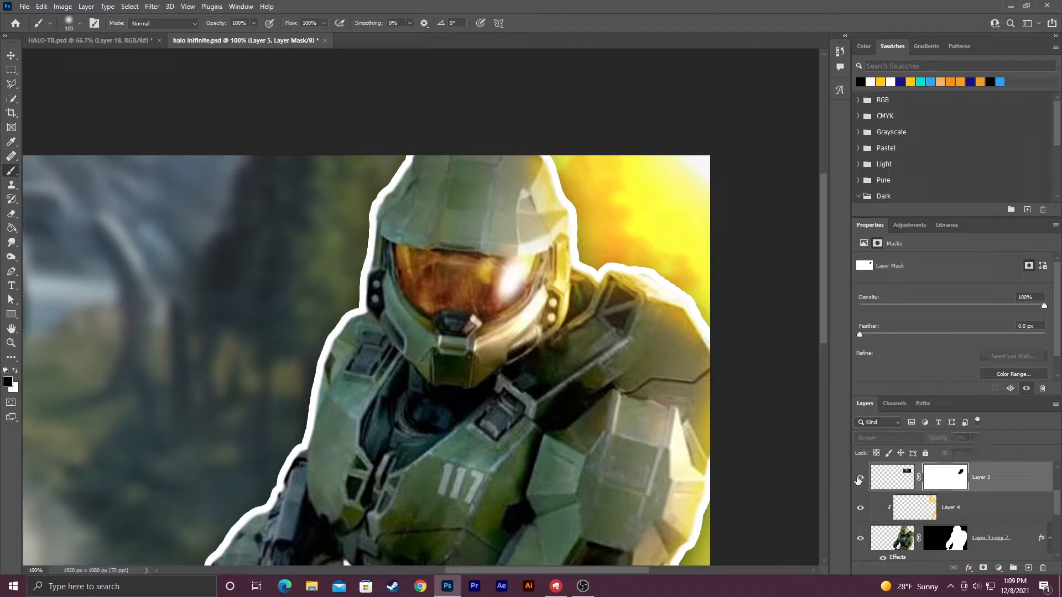
pyautogui.click(859, 479)
pyautogui.click(859, 479)
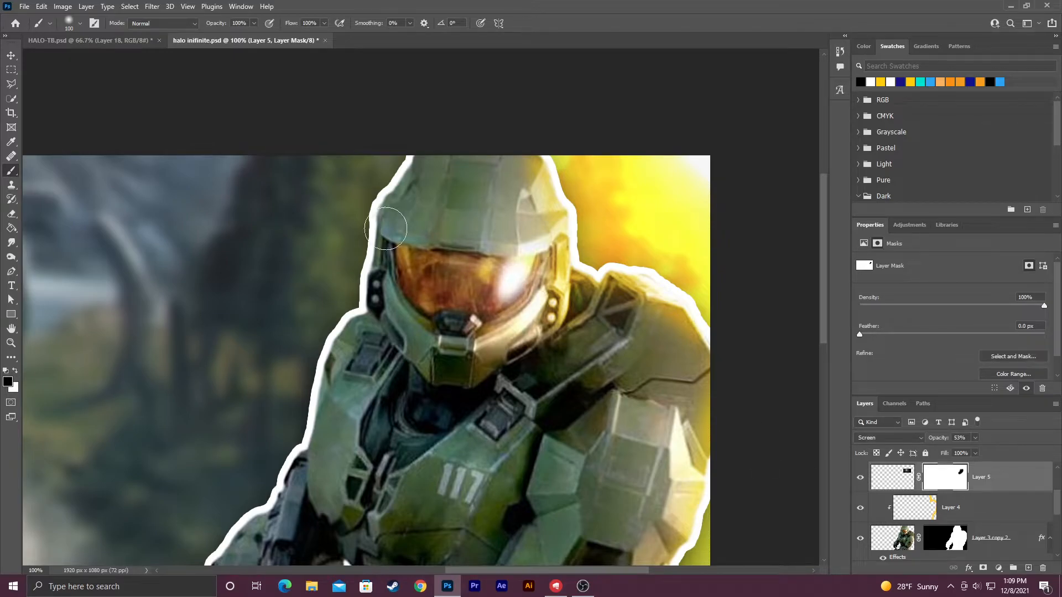
# - Mask out the flare's spill on the helmet above the visor and compare with Layer 5 hidden and shown
pyautogui.moveTo(489, 231); pyautogui.dragTo(527, 232)
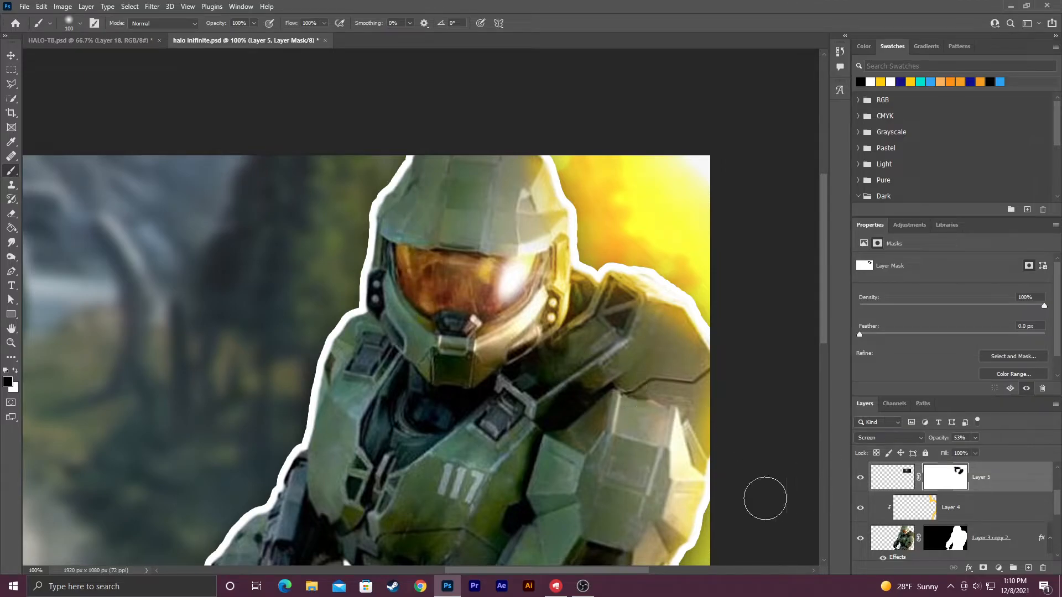
pyautogui.click(857, 480)
pyautogui.click(857, 482)
pyautogui.click(858, 481)
pyautogui.click(858, 481)
# - Hide the colors group so the sample swatches leave the canvas
pyautogui.hotkey('ctrl', '-')
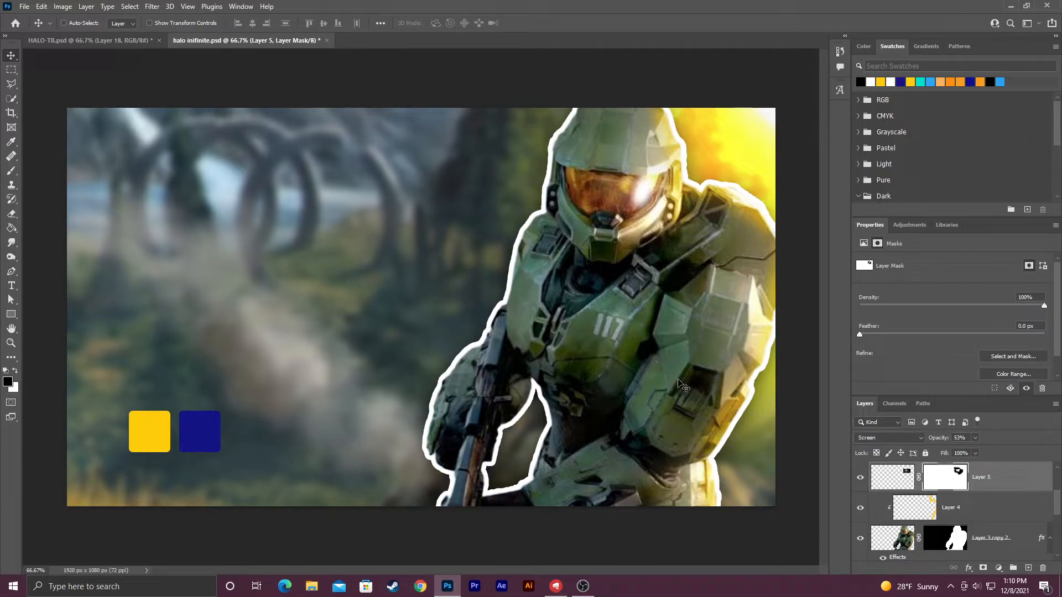
pyautogui.scroll(1, 912, 552)
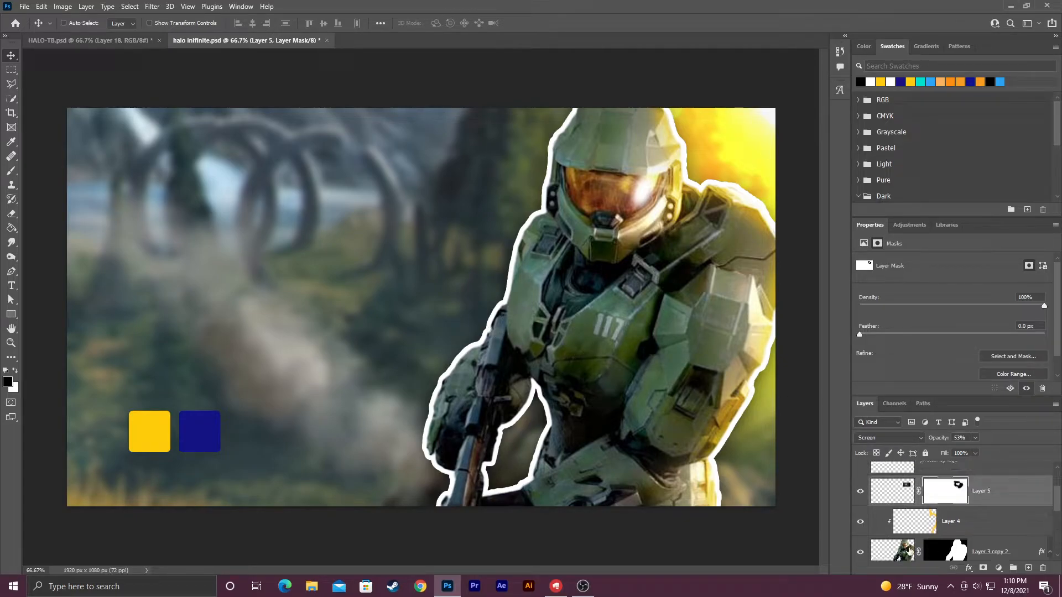
pyautogui.scroll(3, 1003, 524)
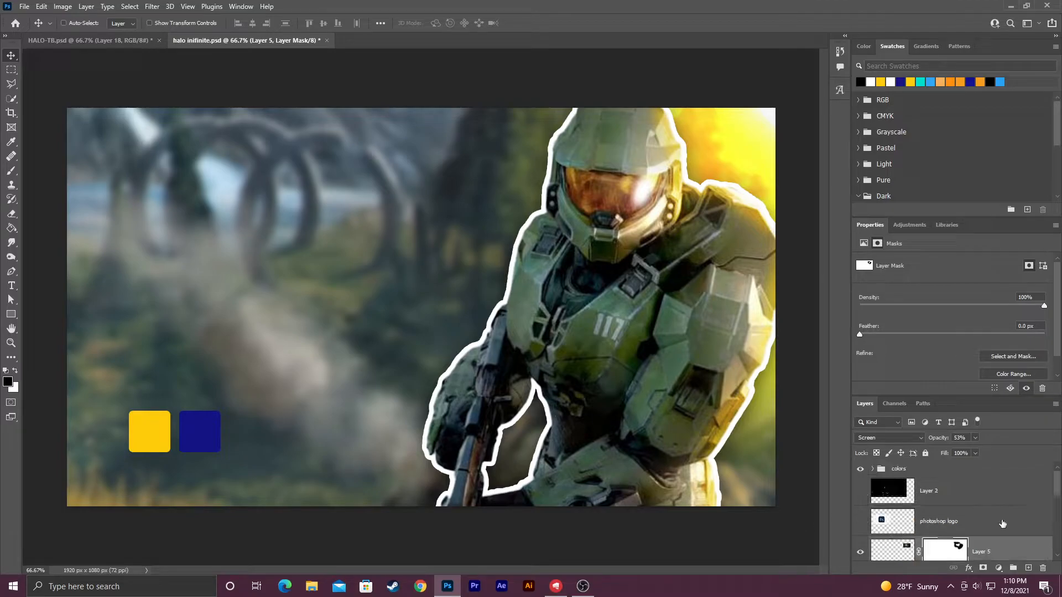
pyautogui.click(861, 470)
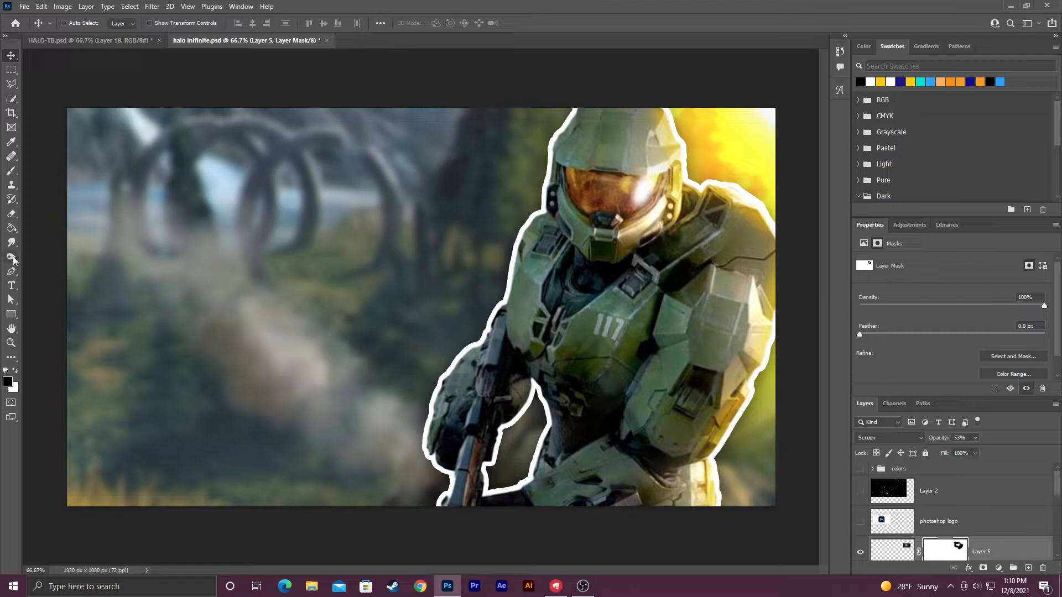
# - Add the black title "AWESOME" in Impact and place it over the upper left of the blurred background
pyautogui.click(11, 285)
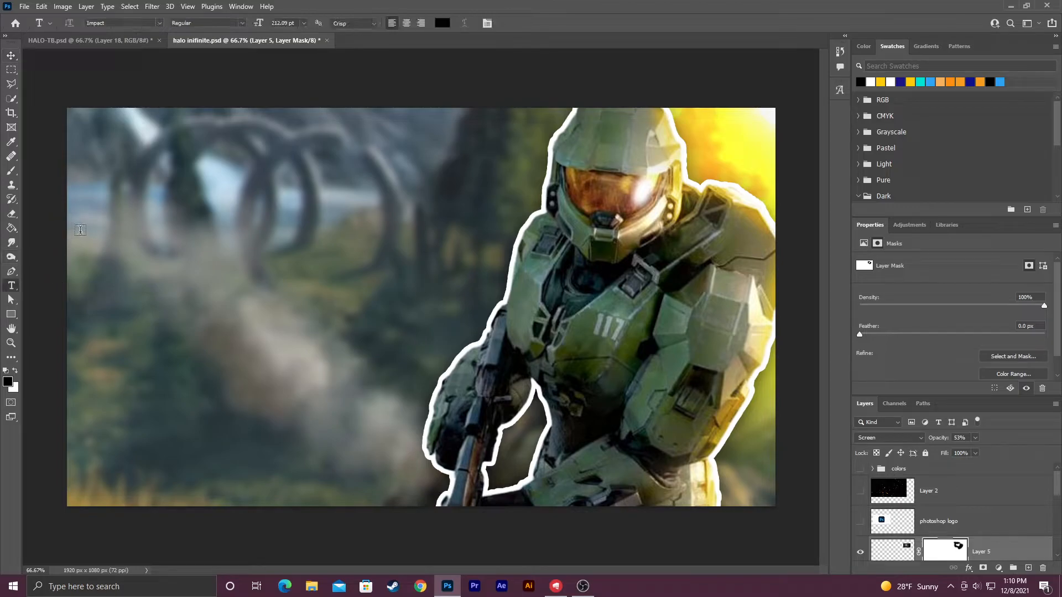
pyautogui.click(133, 213)
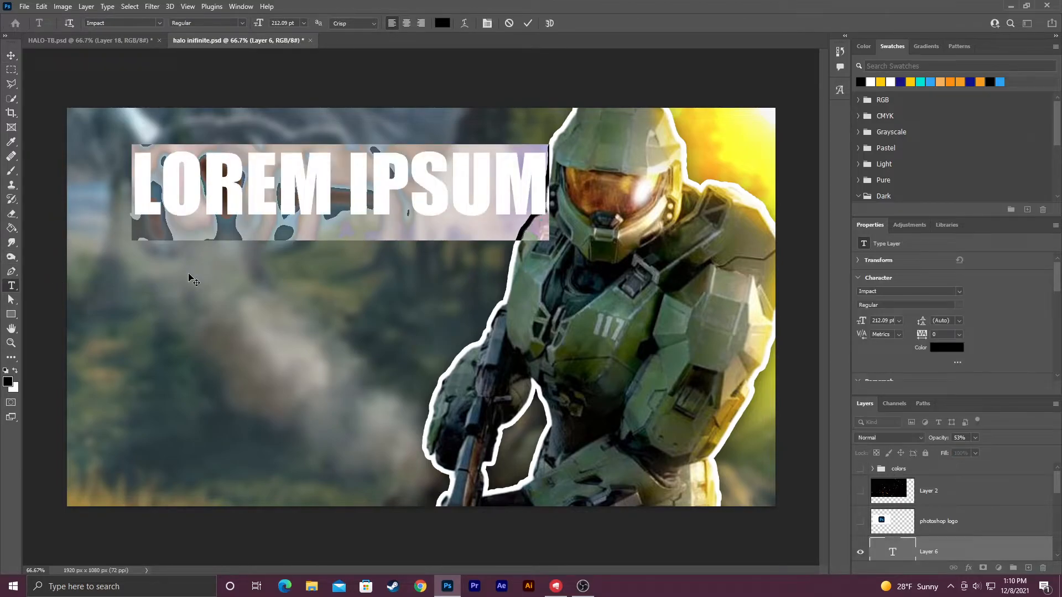
pyautogui.press('BackSpace')
pyautogui.write('AWES')
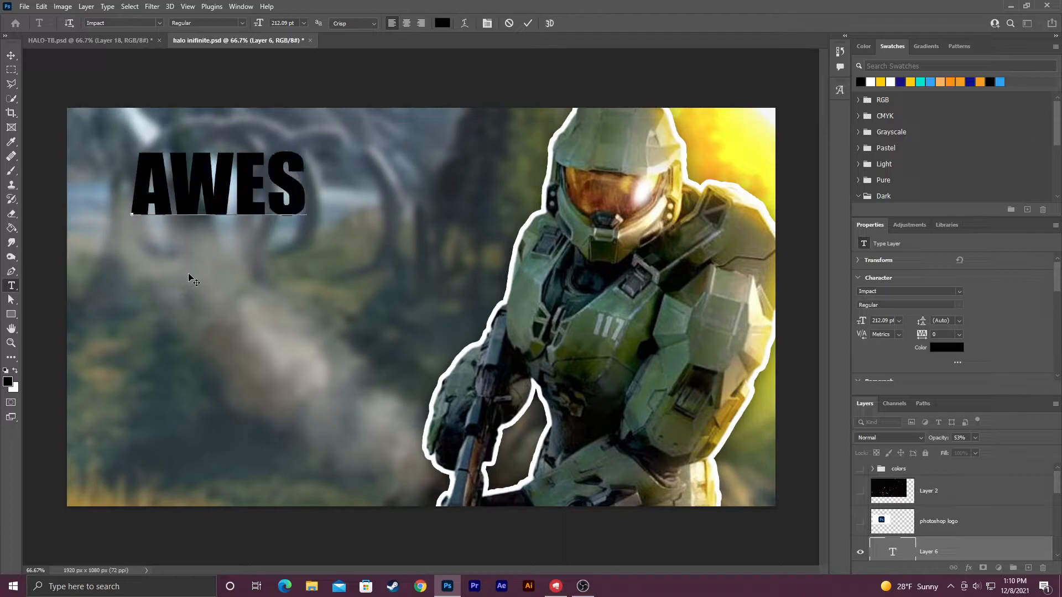
pyautogui.write('OME')
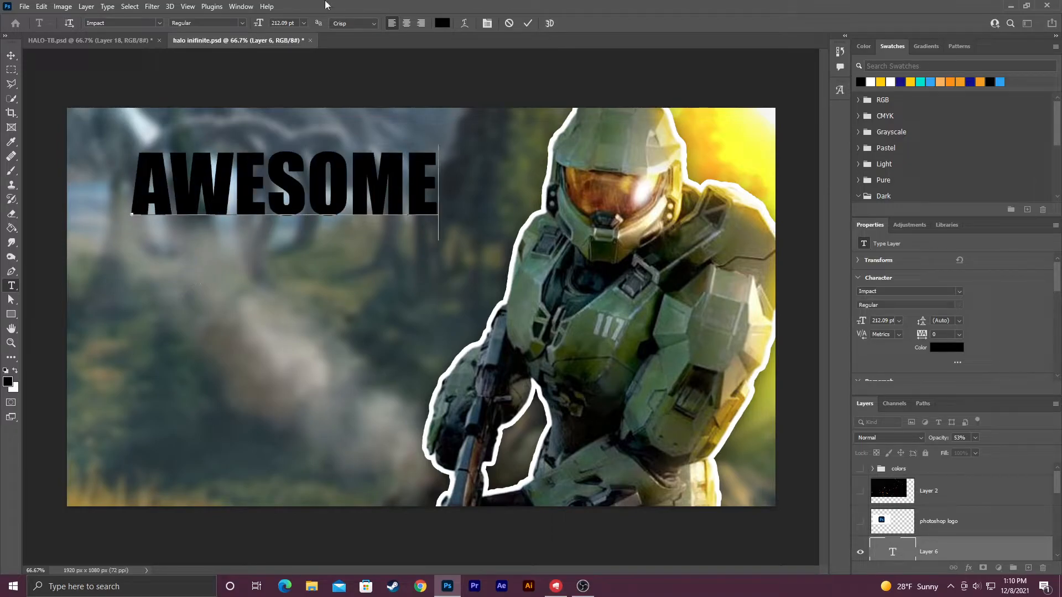
pyautogui.click(528, 23)
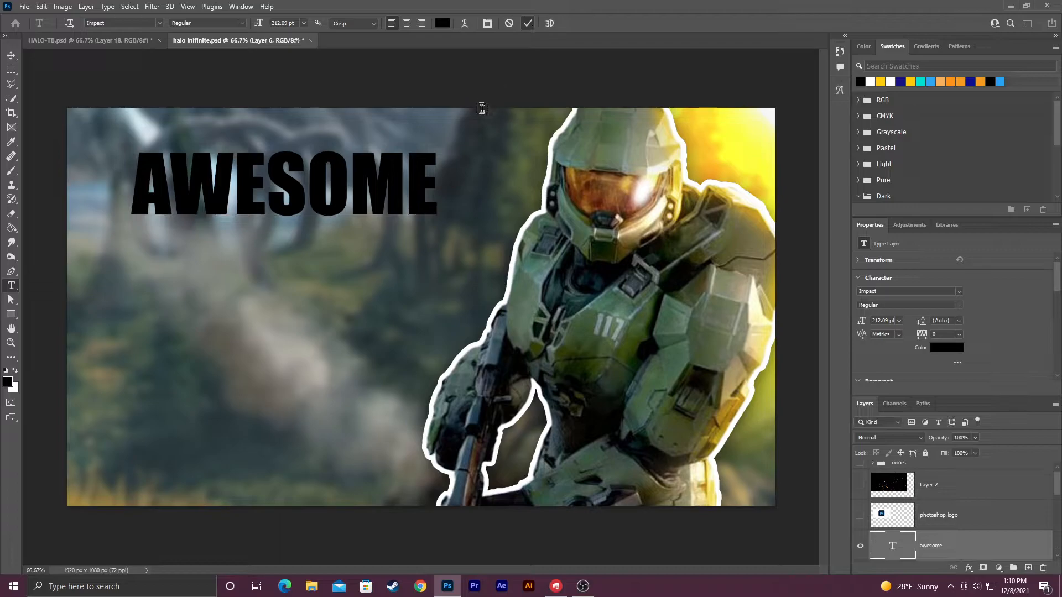
pyautogui.click(11, 55)
pyautogui.moveTo(223, 179); pyautogui.dragTo(215, 202)
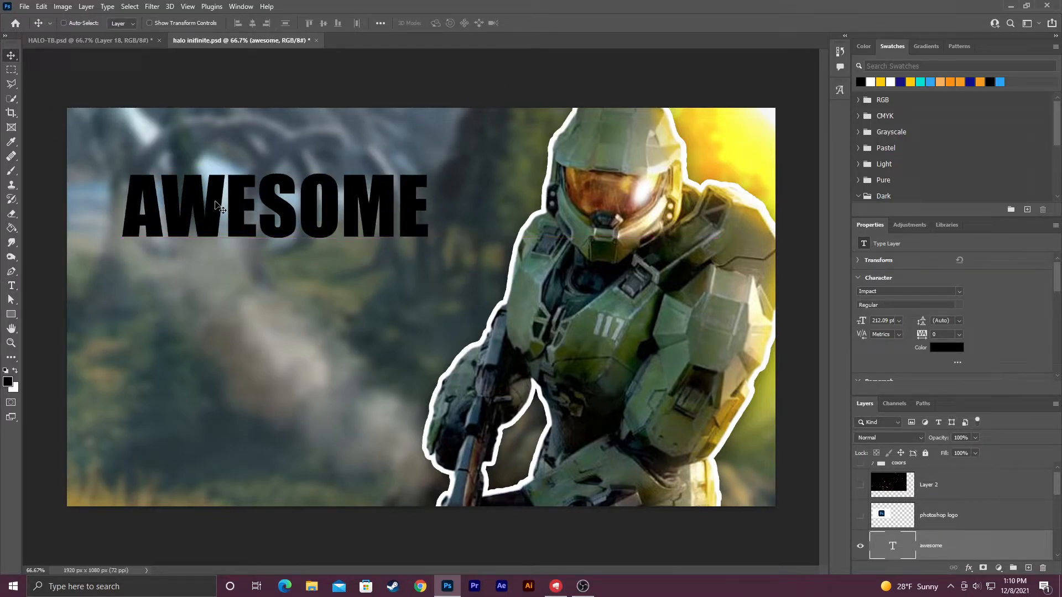
# - Give the AWESOME text a gradient overlay using the third preset of the Grays gradients
pyautogui.scroll(-1, 985, 517)
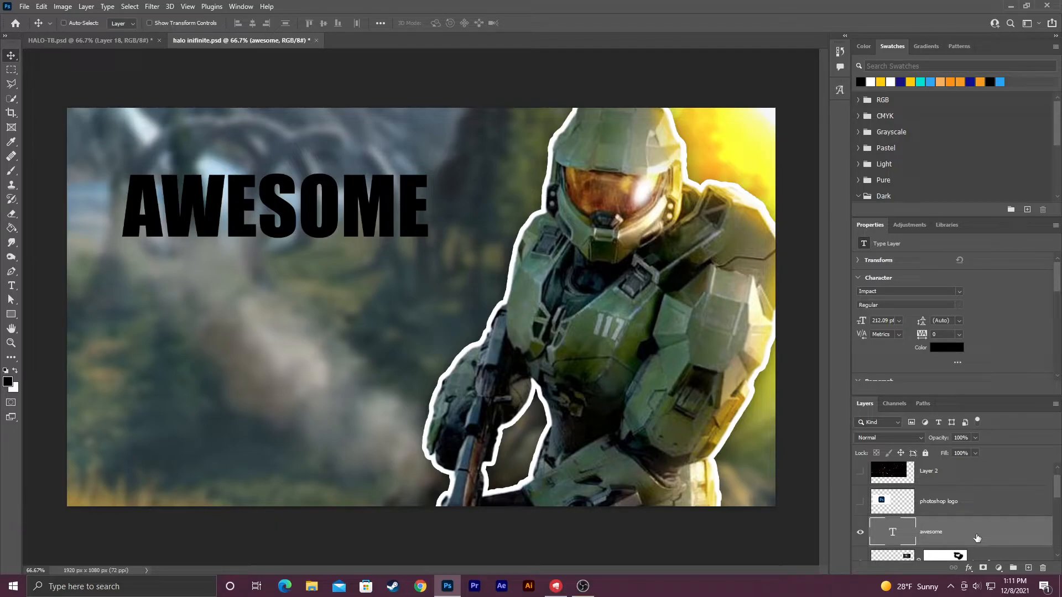
pyautogui.doubleClick(977, 538)
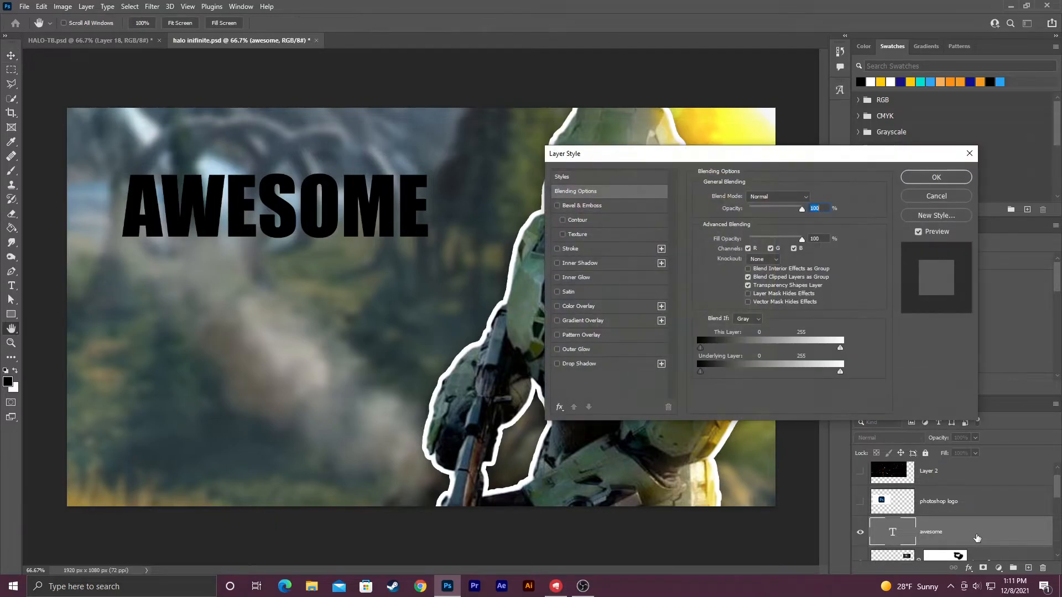
pyautogui.click(557, 321)
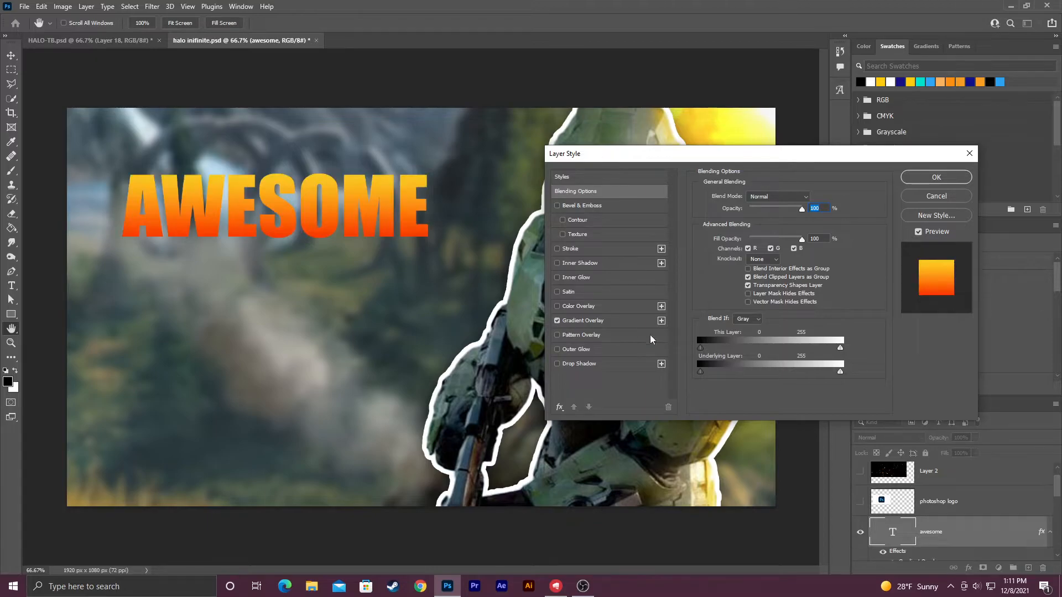
pyautogui.click(618, 321)
pyautogui.click(800, 222)
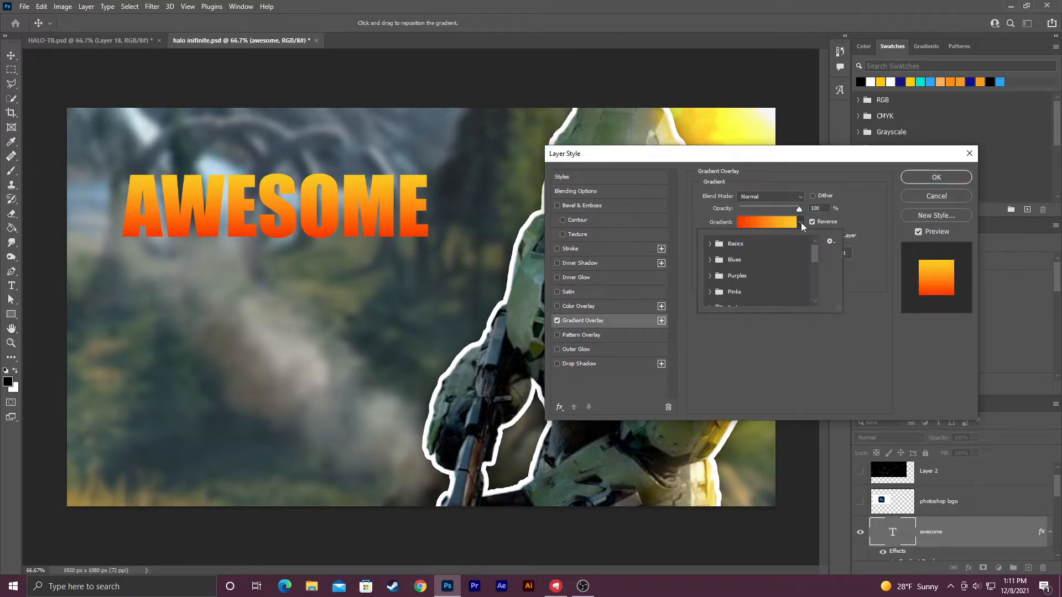
pyautogui.scroll(-5, 733, 261)
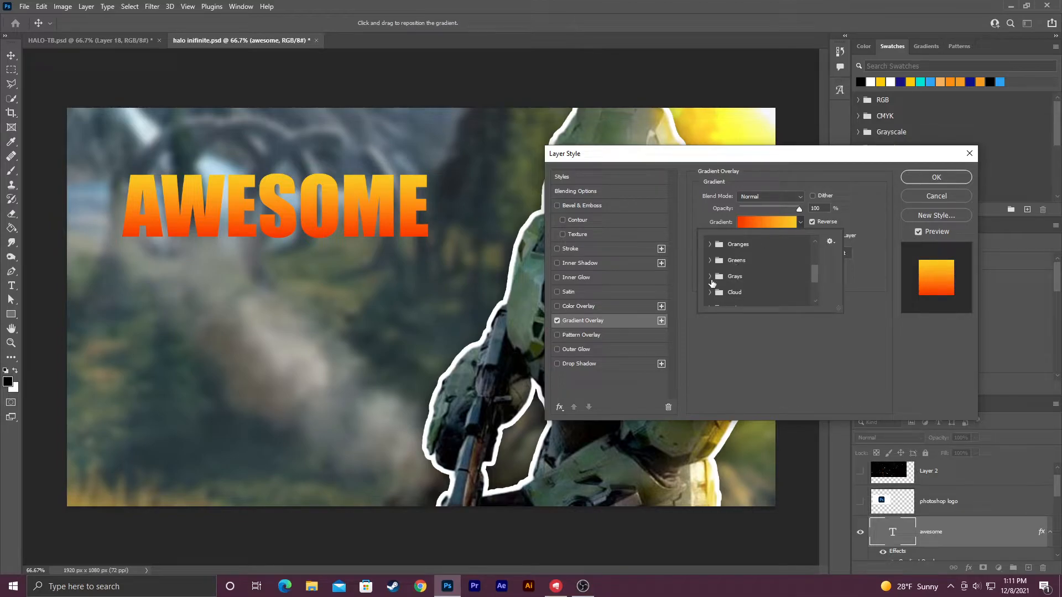
pyautogui.click(710, 277)
pyautogui.click(762, 292)
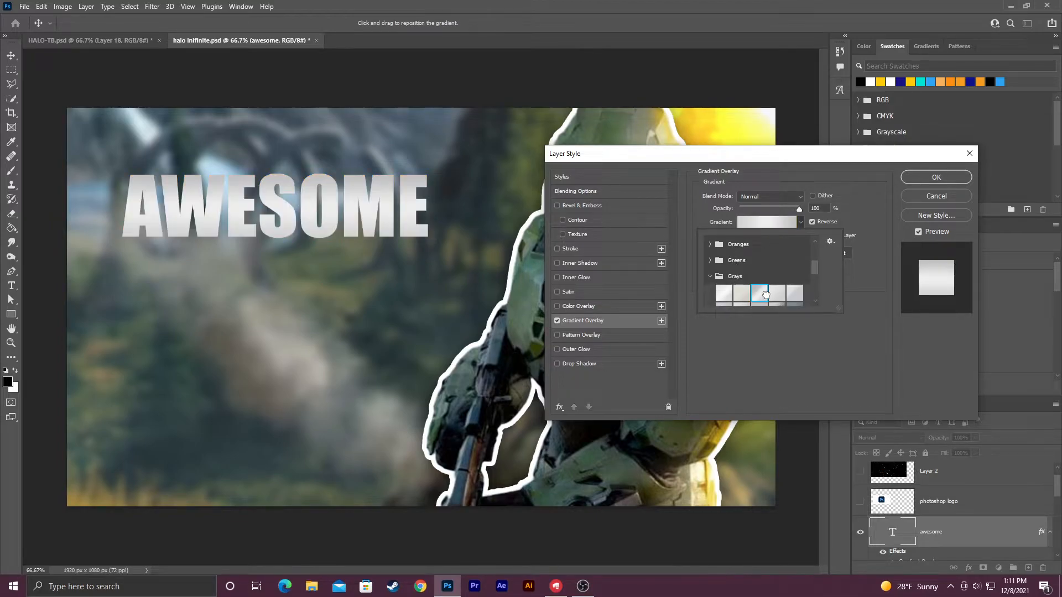
pyautogui.scroll(-1, 775, 298)
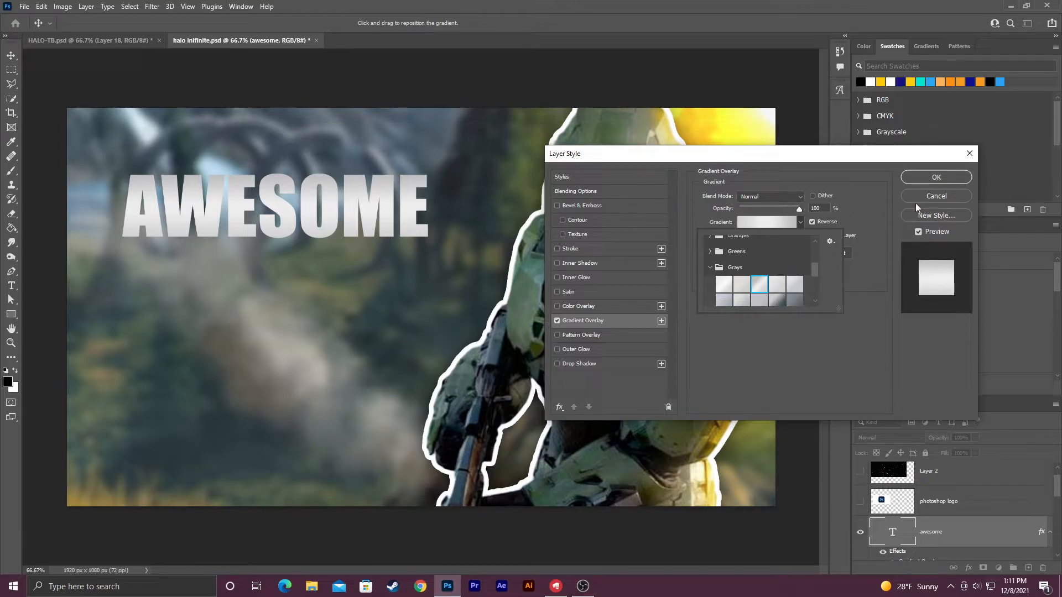
pyautogui.click(936, 177)
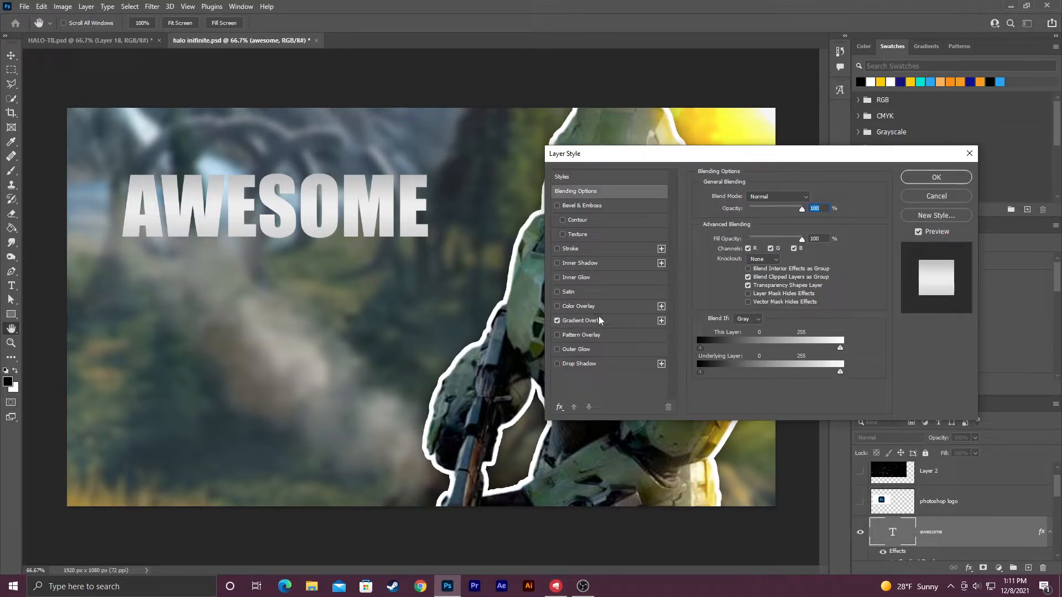
# - Enable an inner glow on the AWESOME text and add a black drop shadow with a size of 51 px and a reduced distance
pyautogui.click(587, 277)
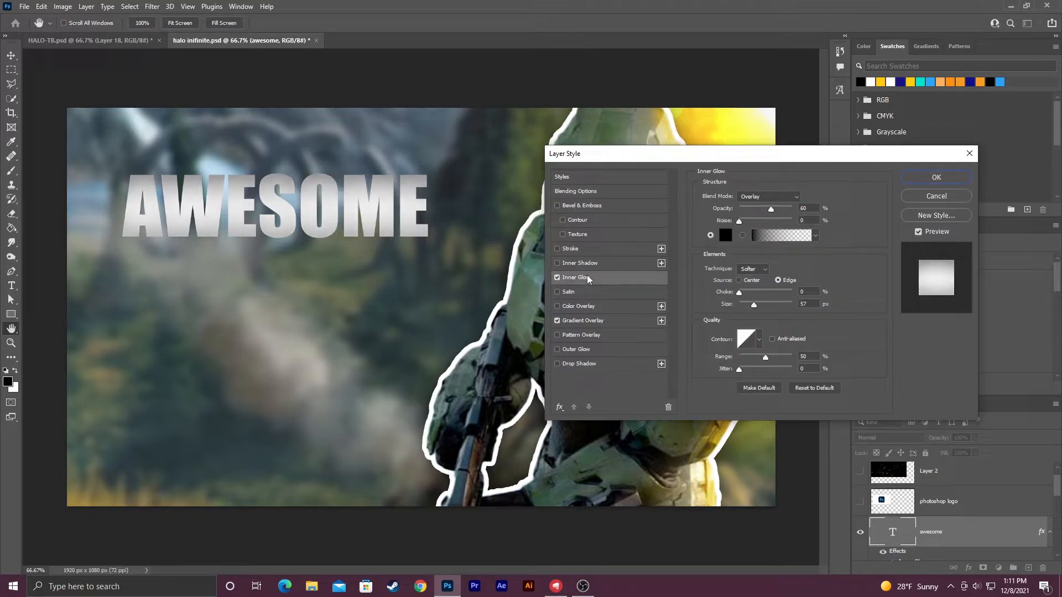
pyautogui.click(594, 360)
pyautogui.moveTo(761, 271); pyautogui.dragTo(755, 275)
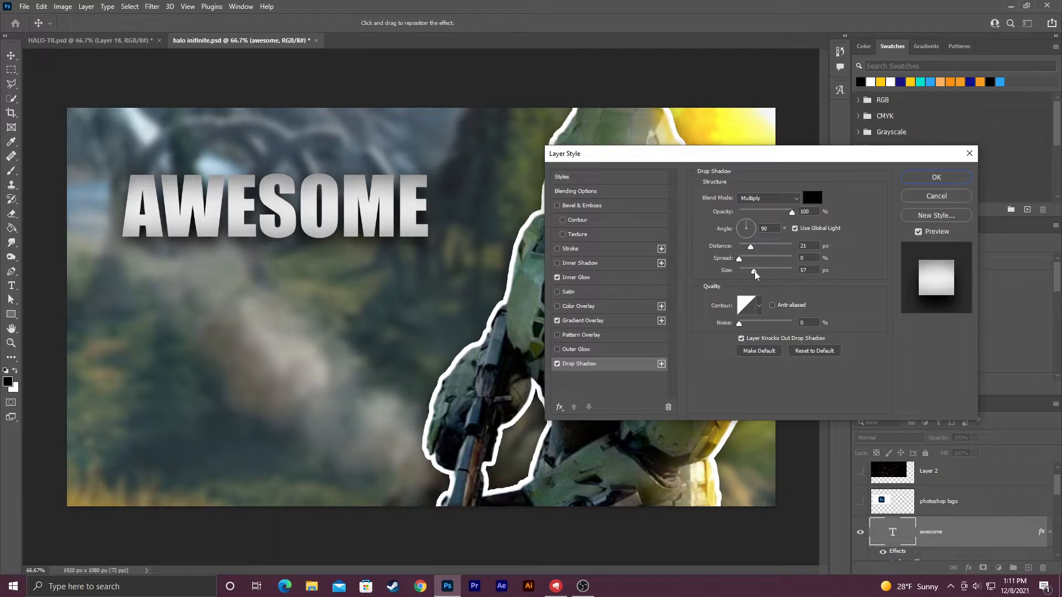
pyautogui.moveTo(764, 274); pyautogui.dragTo(746, 250)
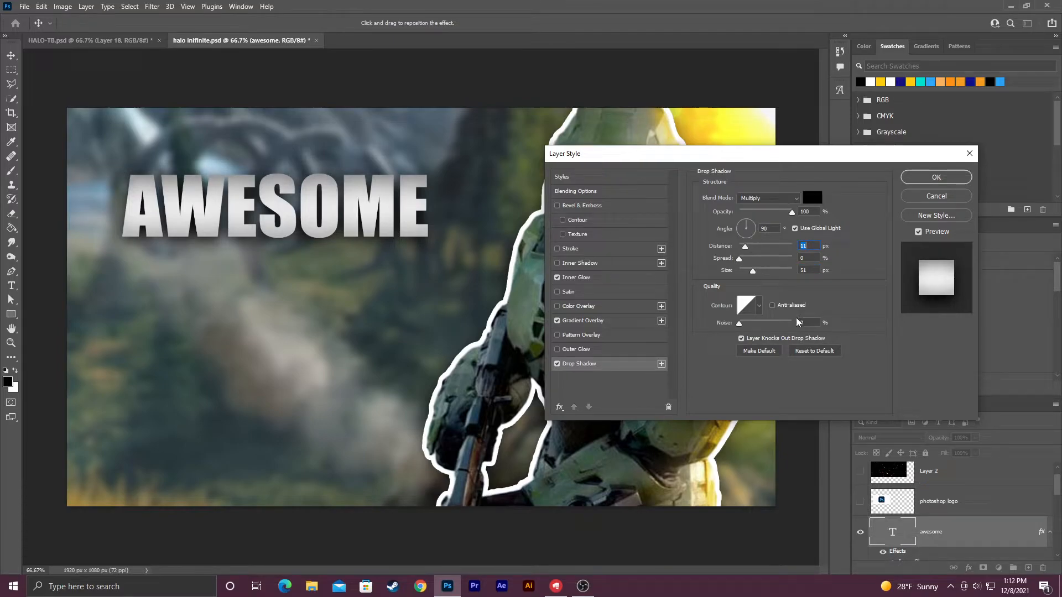
# - Make the AWESOME text's inner glow white, reduce its size and set its blend mode to Normal
pyautogui.click(583, 281)
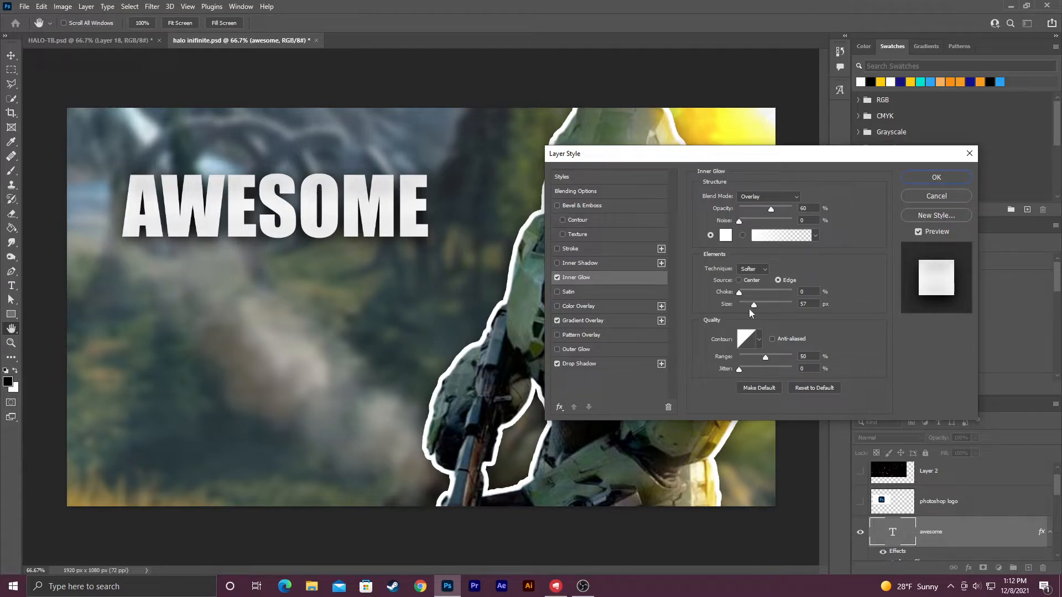
pyautogui.moveTo(755, 304); pyautogui.dragTo(740, 302)
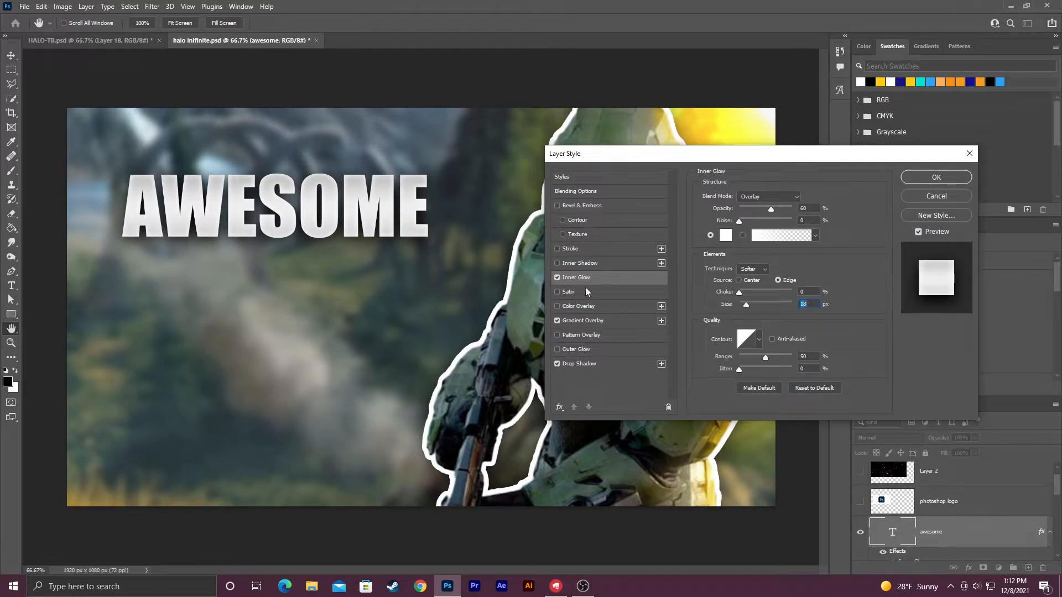
pyautogui.keyDown('ctrl'); pyautogui.click(412, 270); pyautogui.keyUp('ctrl')
pyautogui.moveTo(298, 220); pyautogui.dragTo(409, 359)
pyautogui.moveTo(747, 304); pyautogui.dragTo(745, 304)
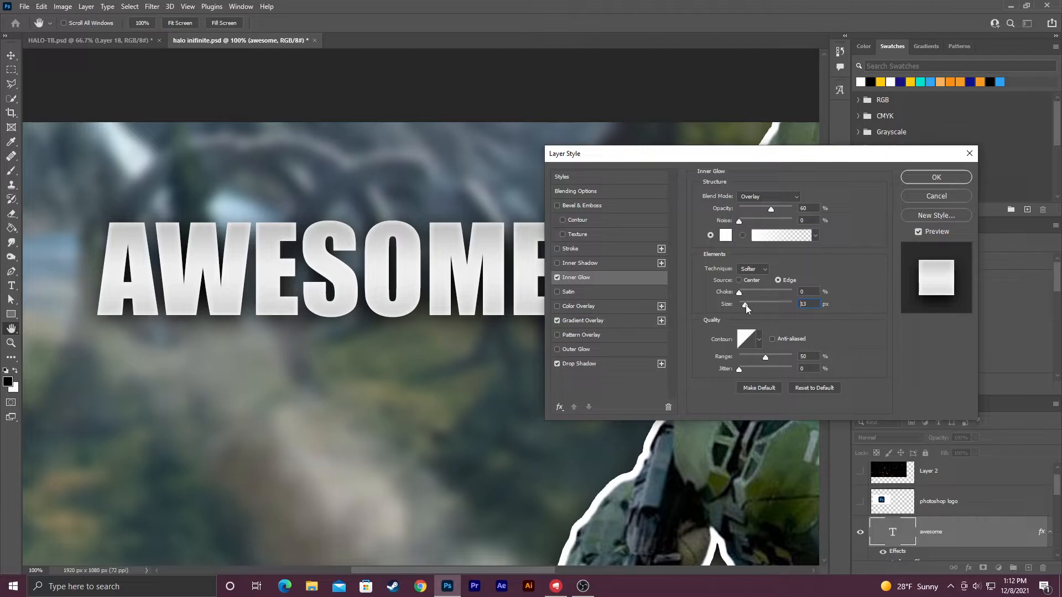
pyautogui.click(772, 196)
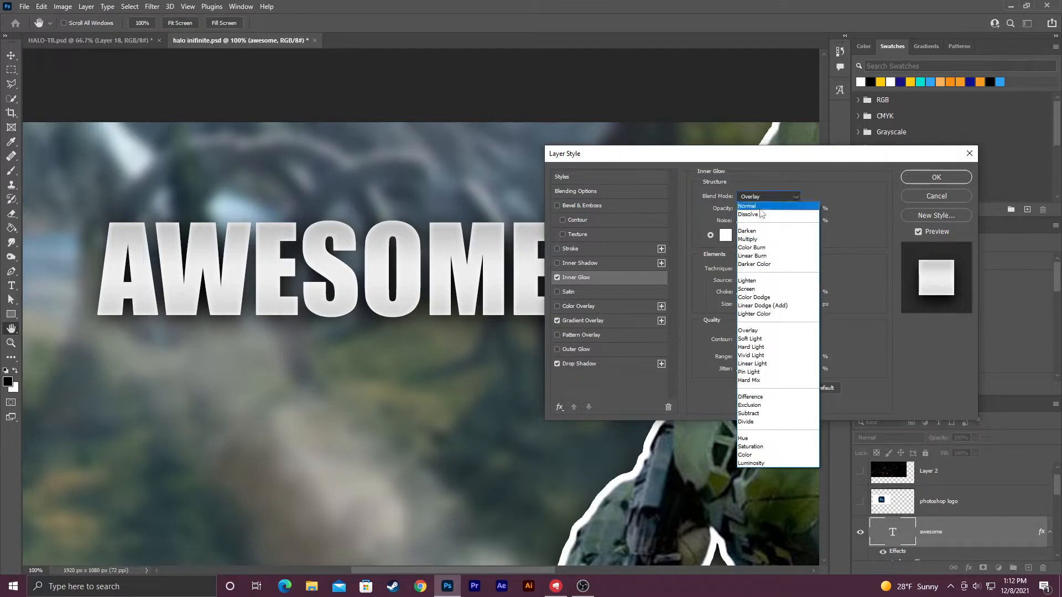
pyautogui.click(760, 209)
pyautogui.press('Return')
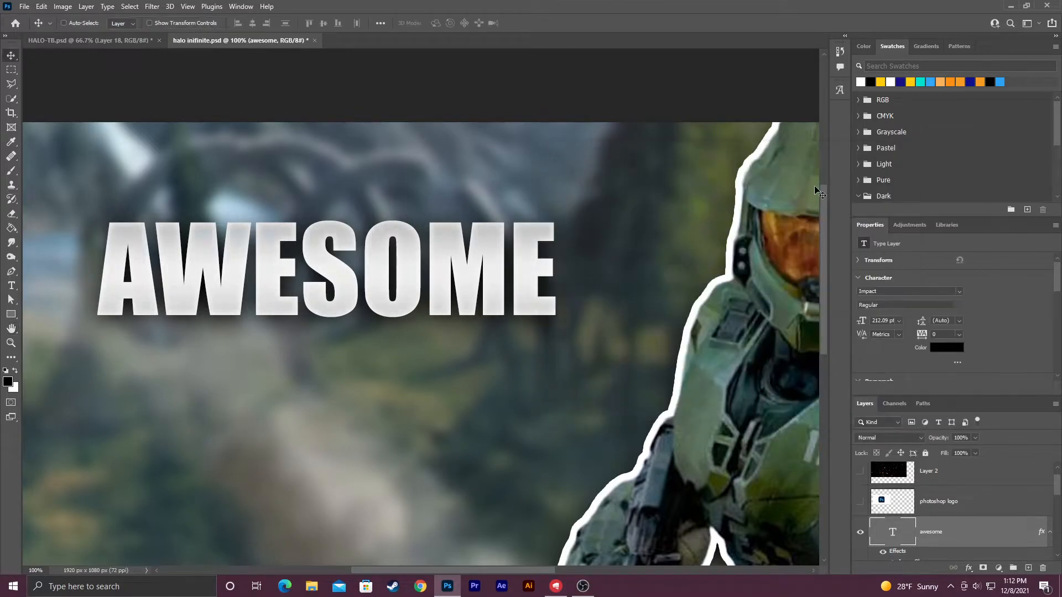
# - Shift the AWESOME text slightly down and place a duplicate of it directly beneath, aligned with the original
pyautogui.scroll(-5, 412, 277)
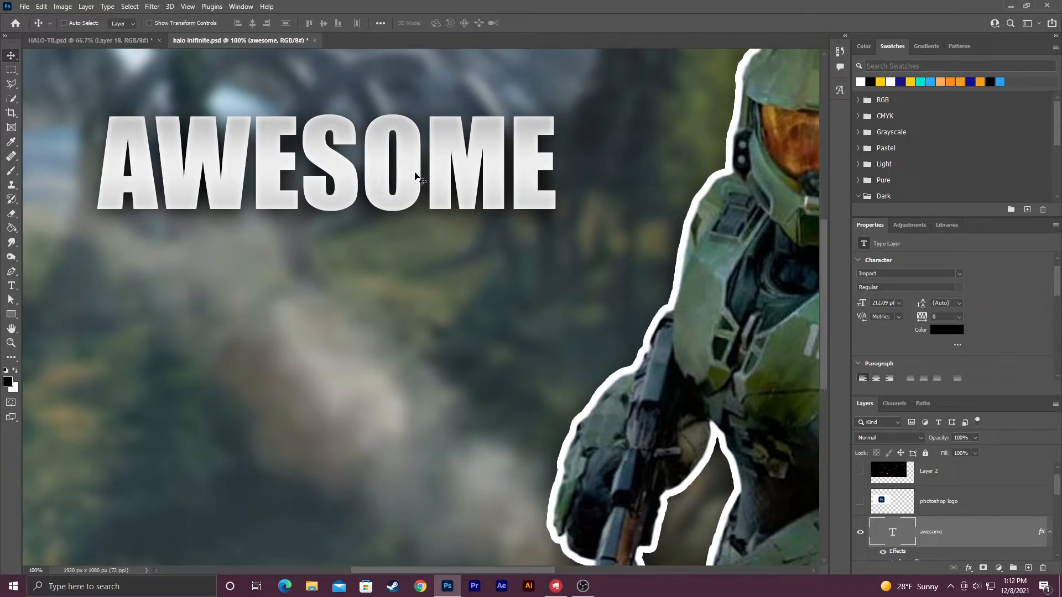
pyautogui.moveTo(415, 178)
pyautogui.mouseDown()
pyautogui.moveTo(412, 222)
pyautogui.moveTo(411, 197)
pyautogui.mouseUp()
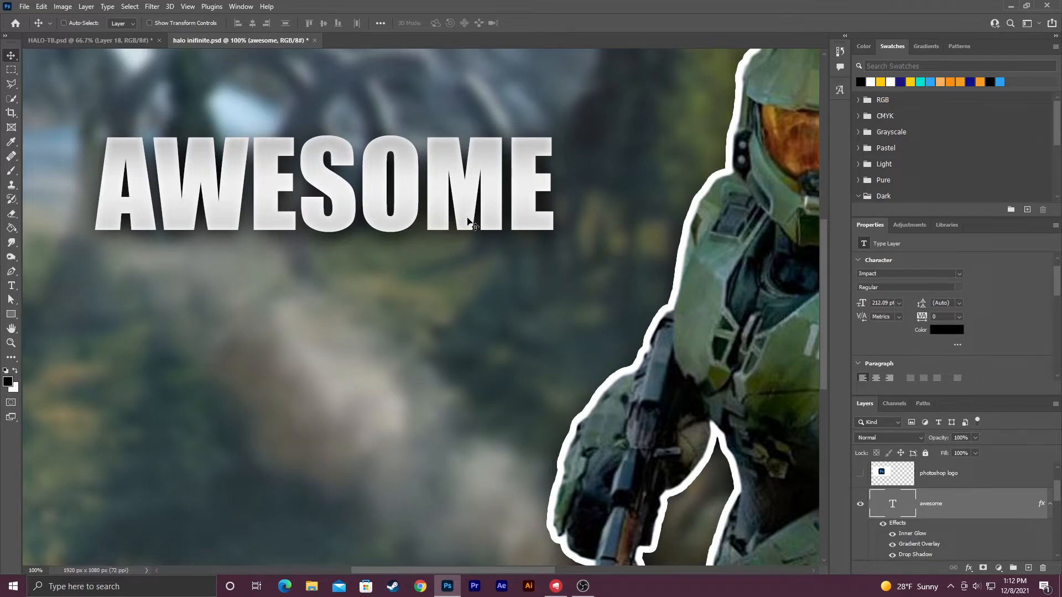
pyautogui.moveTo(453, 182); pyautogui.dragTo(458, 302)
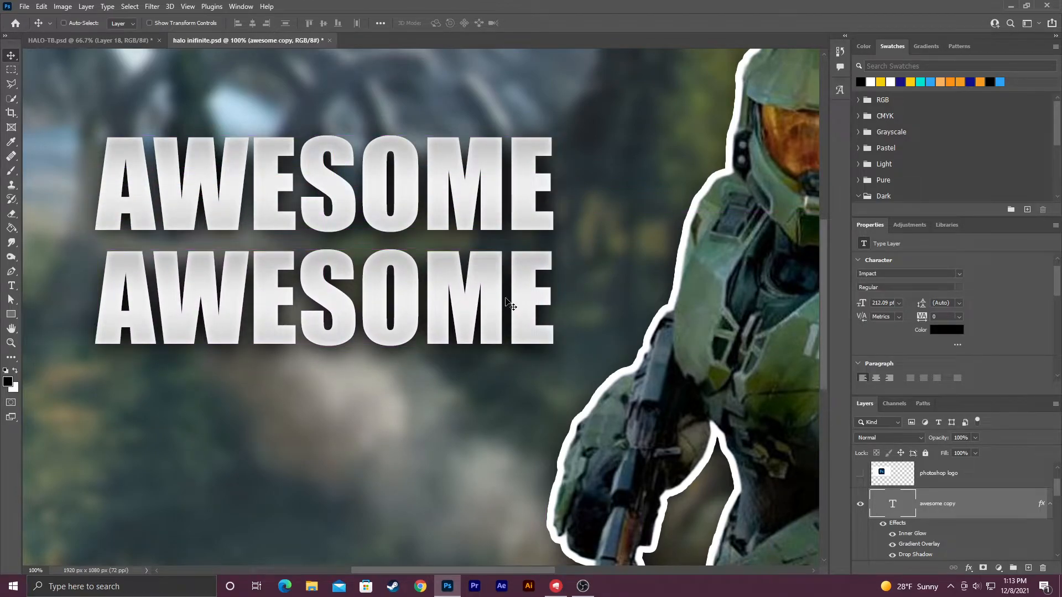
# - Replace the wording of the lower AWESOME copy with "THUMBNAIL"
pyautogui.doubleClick(462, 294)
pyautogui.press('BackSpace')
pyautogui.write('T')
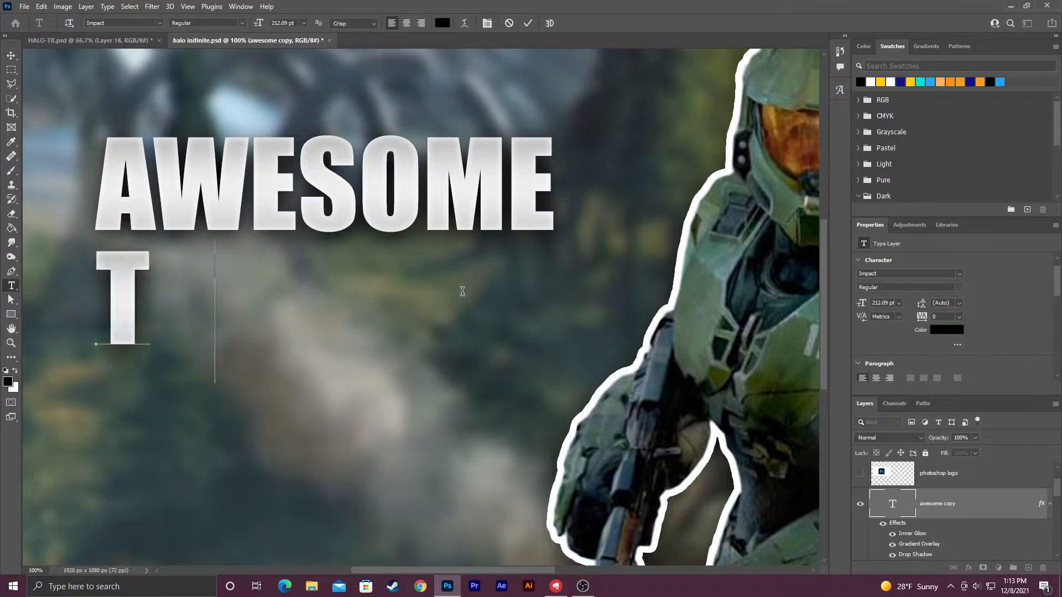
pyautogui.write('HUMBNAIL')
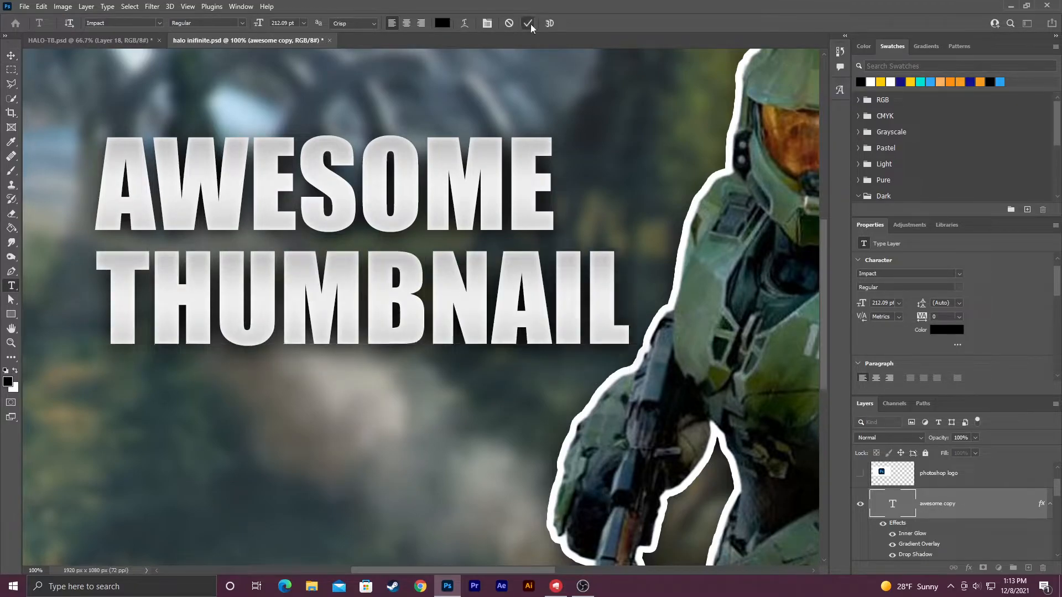
pyautogui.click(527, 24)
pyautogui.press('v')
# - Change the THUMBNAIL text's gradient overlay to the fifth preset of the Oranges gradients
pyautogui.doubleClick(968, 507)
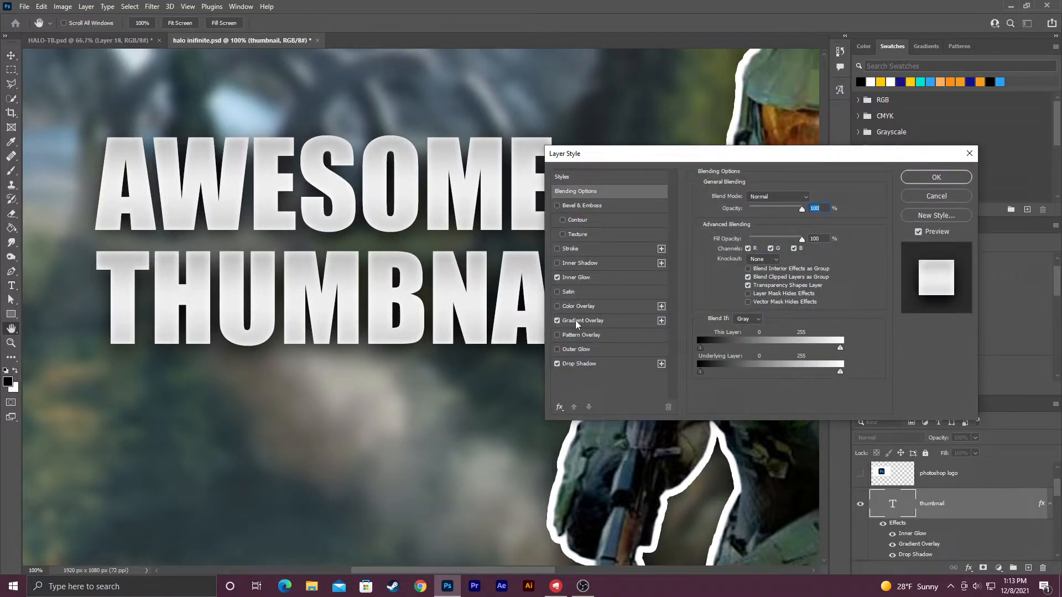
pyautogui.click(575, 321)
pyautogui.click(800, 222)
pyautogui.scroll(-3, 788, 276)
pyautogui.scroll(1, 766, 272)
pyautogui.click(710, 241)
pyautogui.scroll(-1, 775, 278)
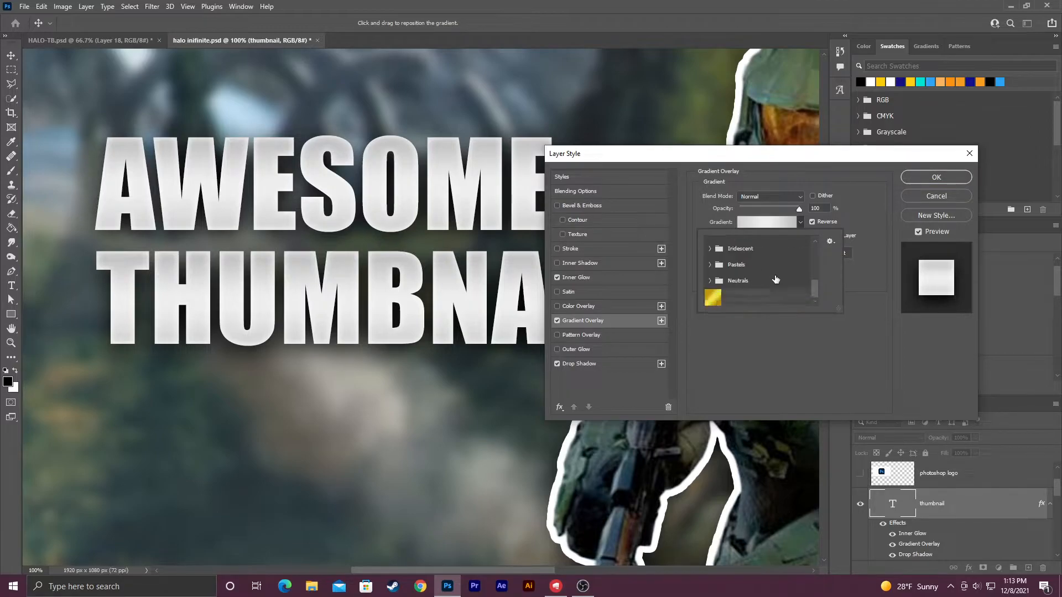
pyautogui.scroll(4, 763, 279)
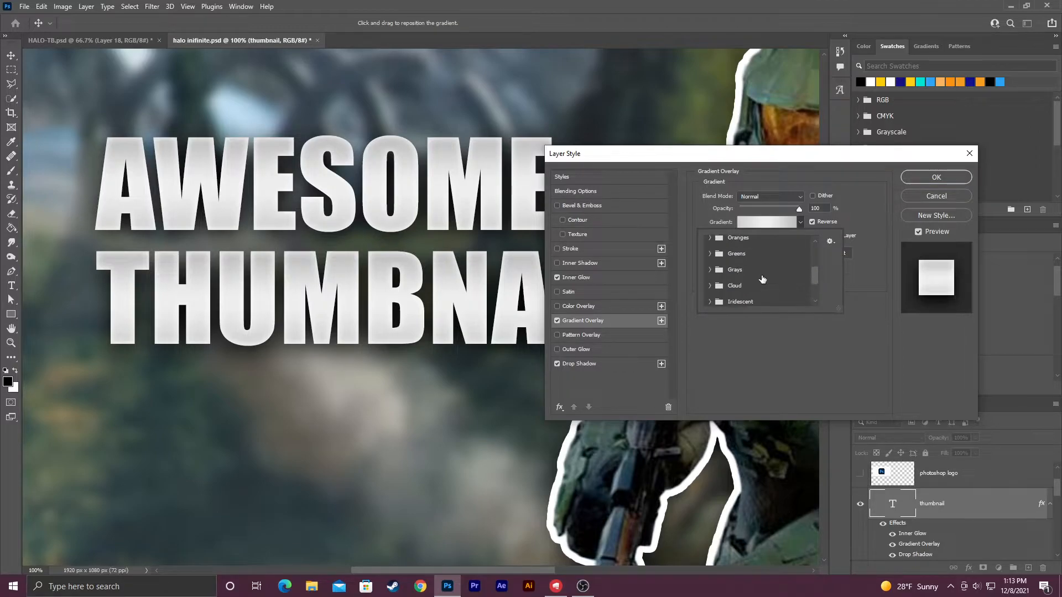
pyautogui.click(709, 246)
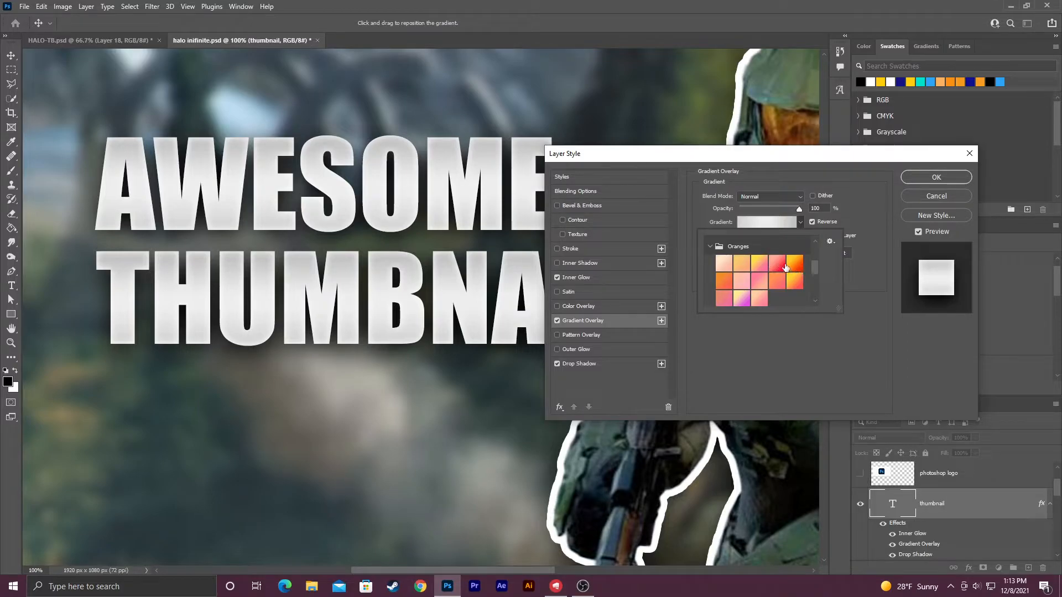
pyautogui.click(794, 266)
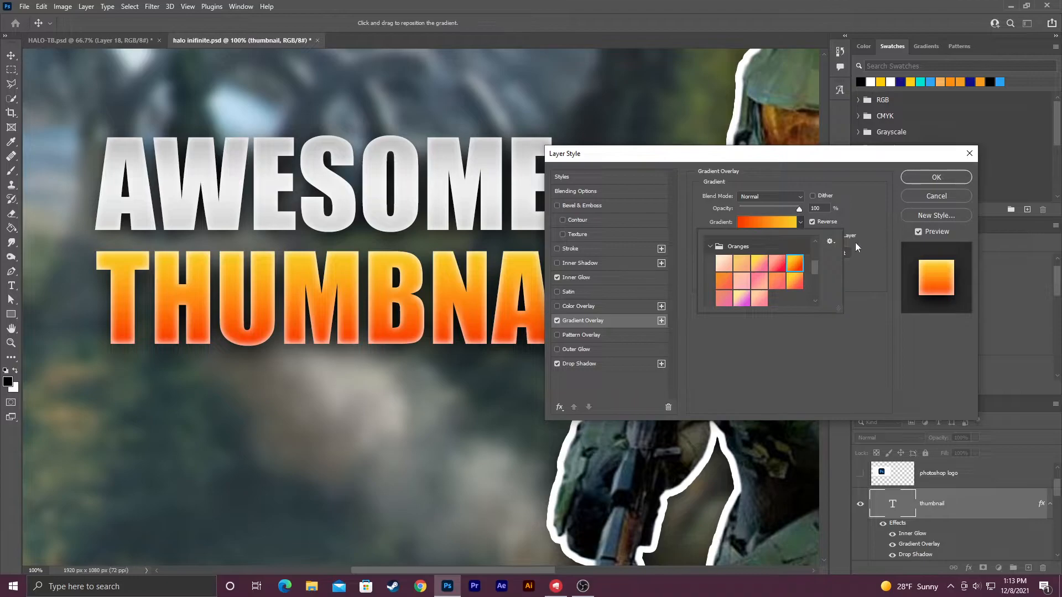
pyautogui.click(917, 178)
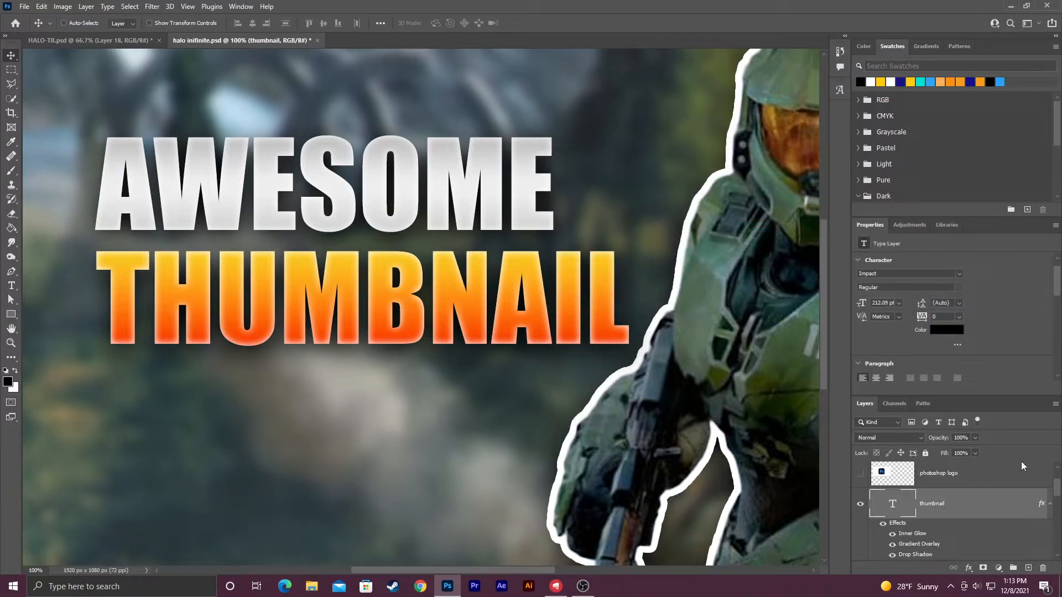
# - Set the blend mode of the THUMBNAIL text's inner glow to Overlay
pyautogui.doubleClick(1001, 506)
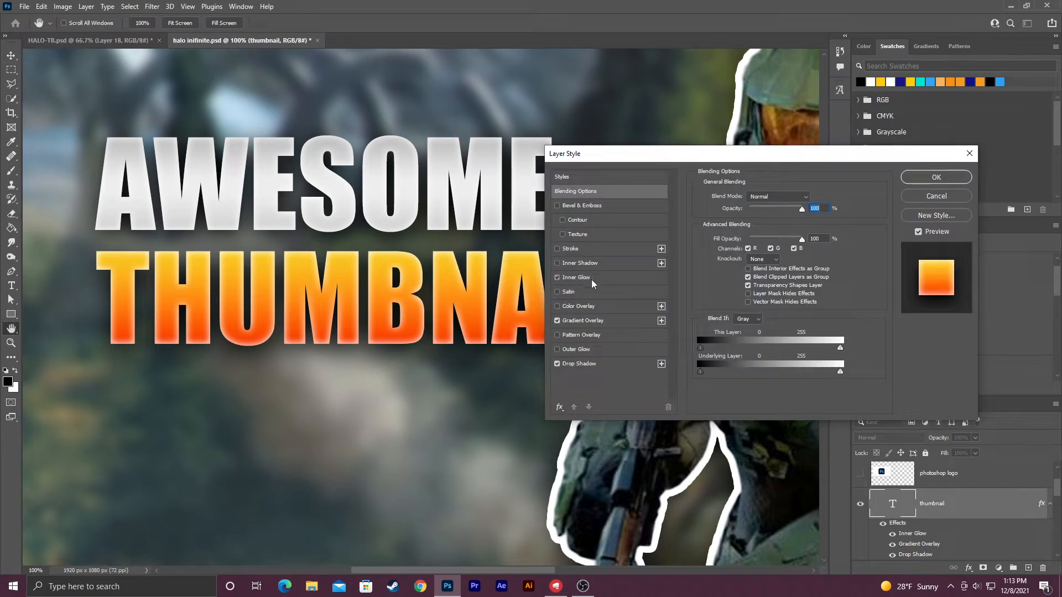
pyautogui.click(592, 278)
pyautogui.click(767, 197)
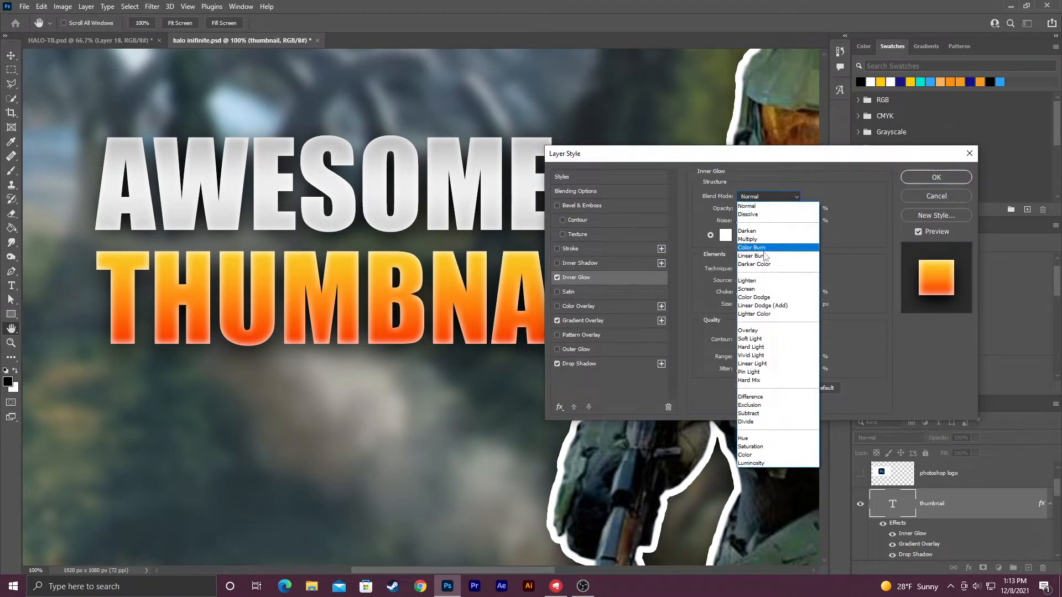
pyautogui.click(749, 331)
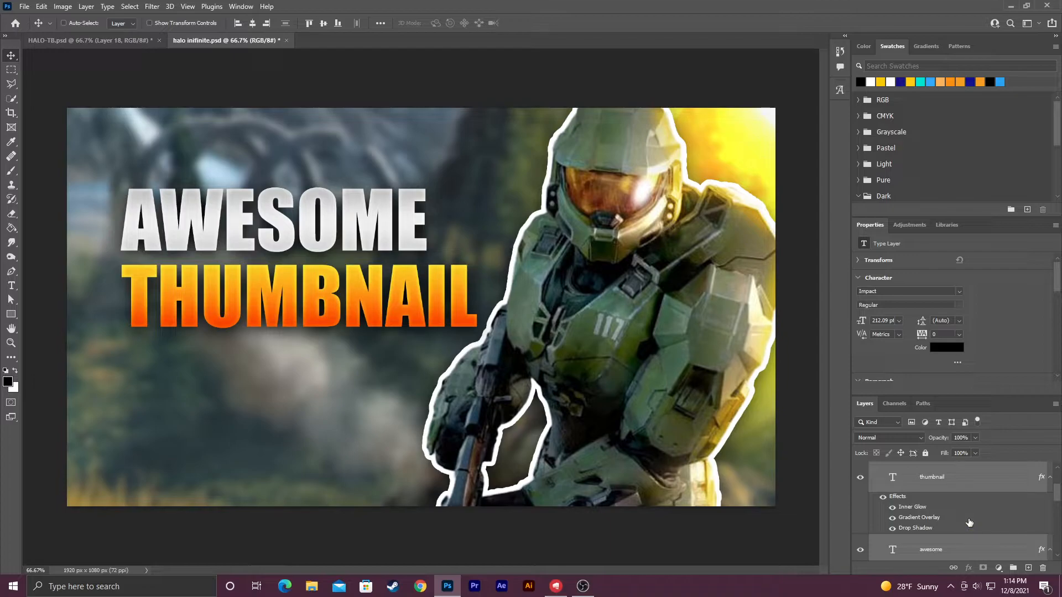
# - Group the two title text layers, enlarge the group to about 132% and tilt it about -7.3° over the soldier's edge
pyautogui.hotkey('ctrl', 'g')
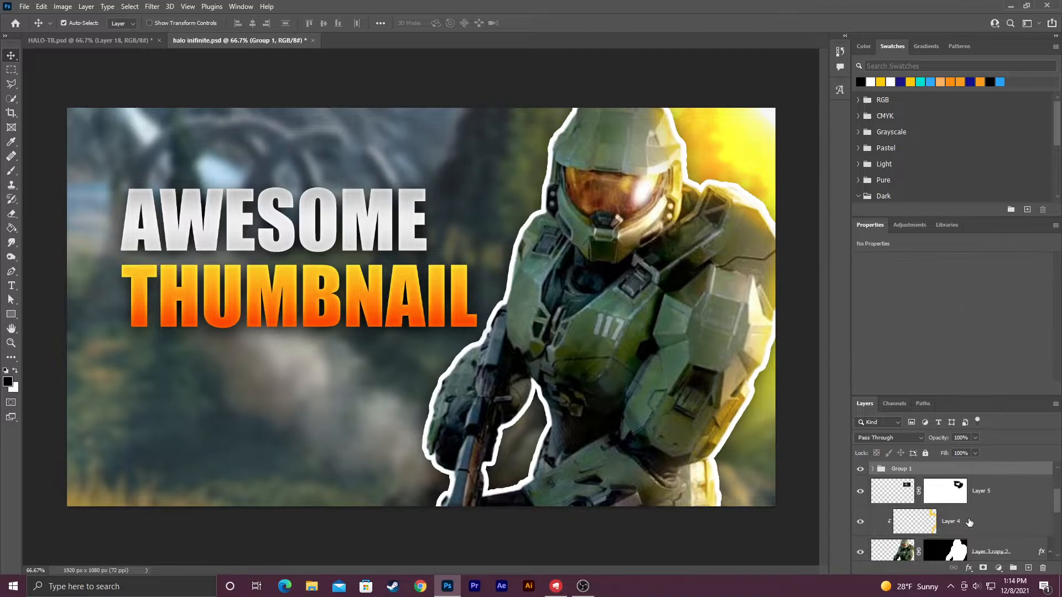
pyautogui.click(310, 126)
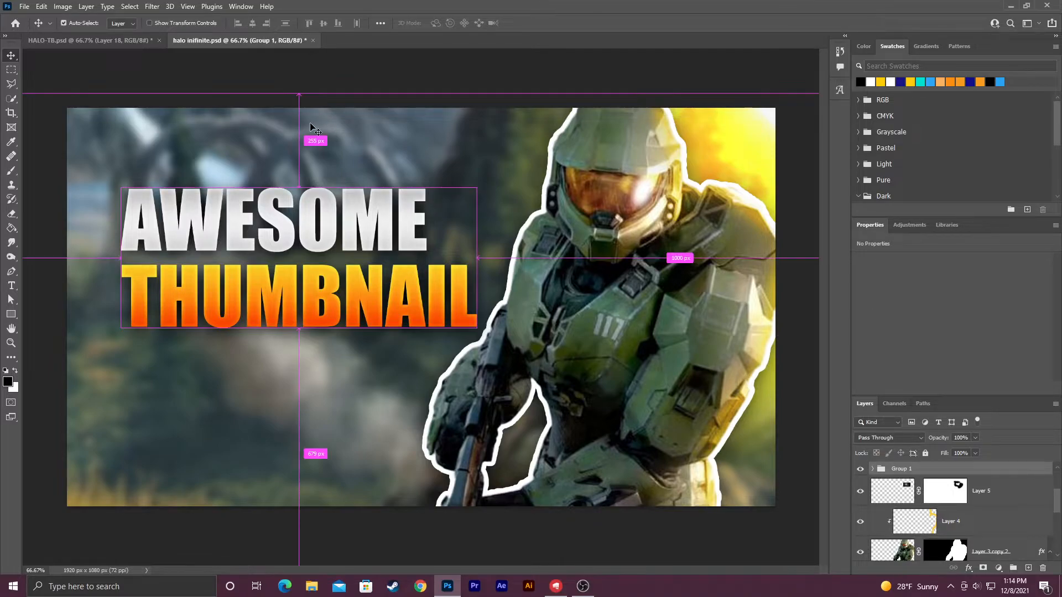
pyautogui.hotkey('ctrl', 't')
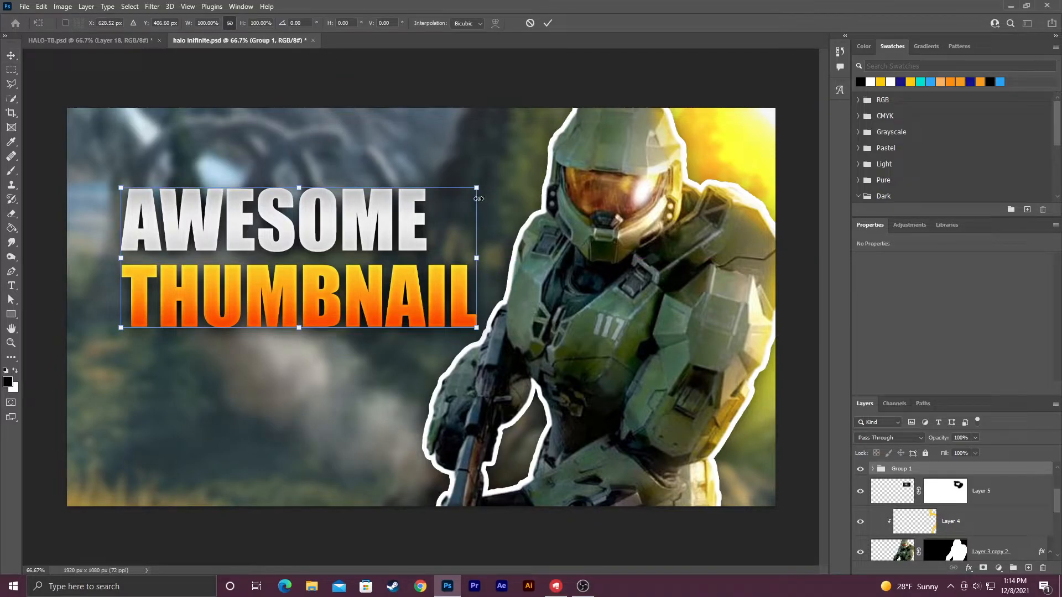
pyautogui.moveTo(477, 191); pyautogui.dragTo(431, 198)
pyautogui.moveTo(601, 139); pyautogui.dragTo(561, 97)
pyautogui.moveTo(389, 217); pyautogui.dragTo(374, 236)
pyautogui.moveTo(614, 313); pyautogui.dragTo(608, 337)
pyautogui.moveTo(465, 316)
pyautogui.mouseDown()
pyautogui.moveTo(453, 325)
pyautogui.moveTo(461, 323)
pyautogui.mouseUp()
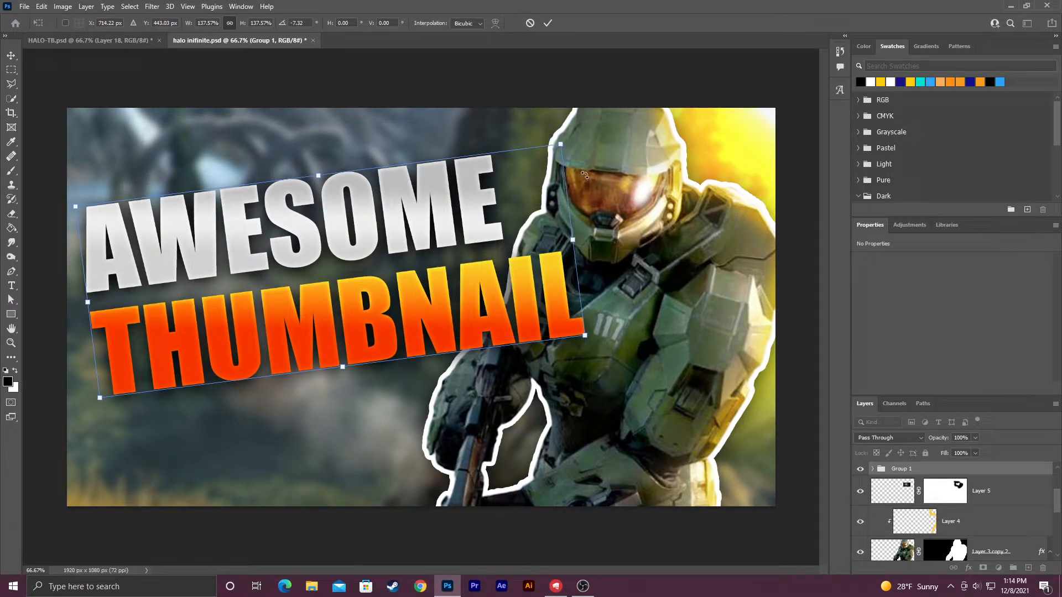
pyautogui.moveTo(559, 145); pyautogui.dragTo(541, 158)
pyautogui.moveTo(372, 317)
pyautogui.mouseDown()
pyautogui.moveTo(382, 311)
pyautogui.moveTo(345, 307)
pyautogui.moveTo(368, 306)
pyautogui.mouseUp()
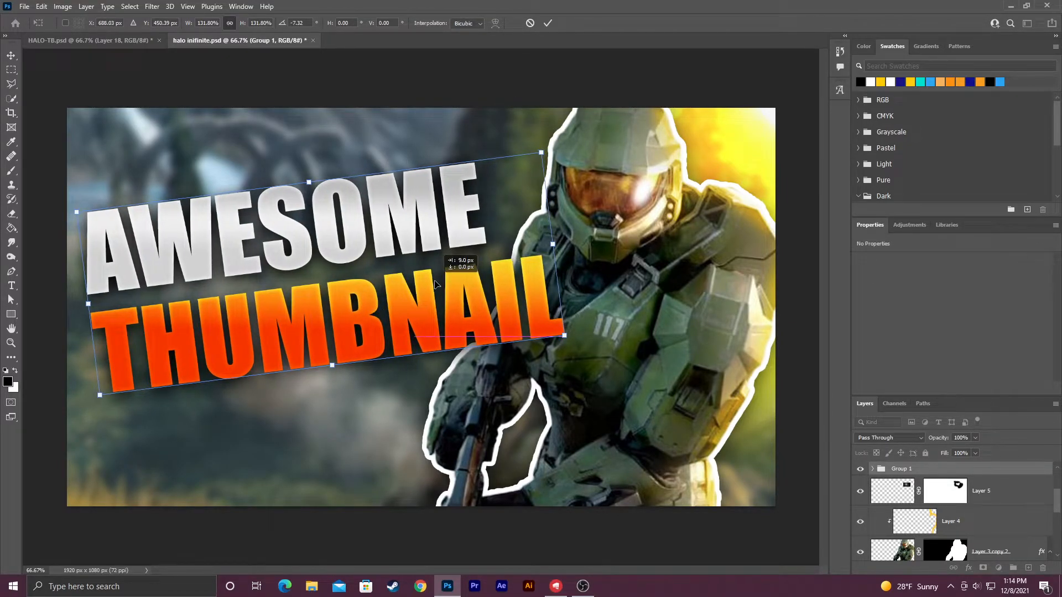
pyautogui.press('Return')
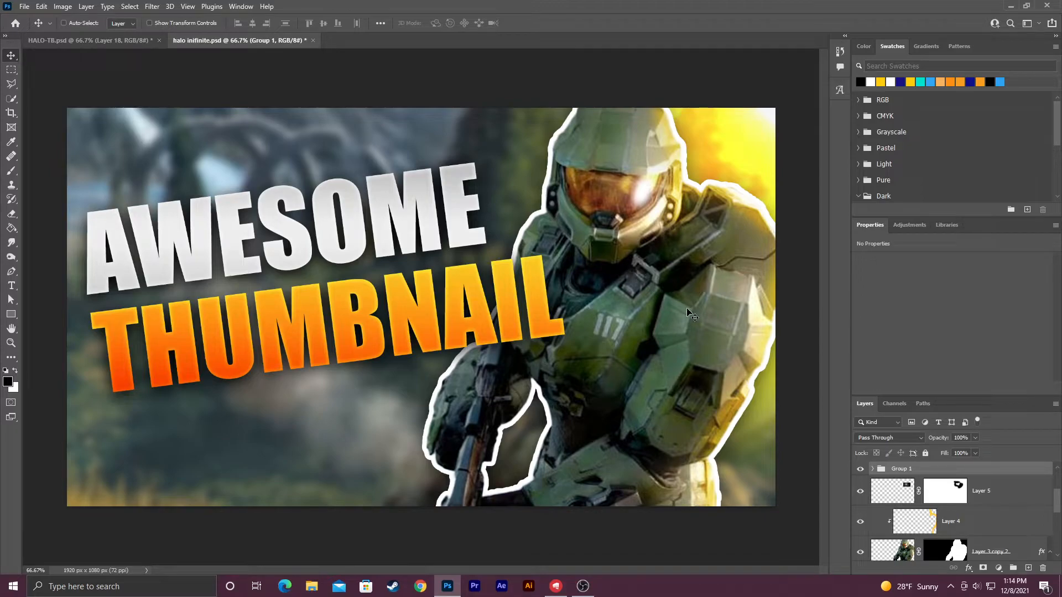
# - Move the tilted title group slightly down on the canvas
pyautogui.scroll(-1, 885, 539)
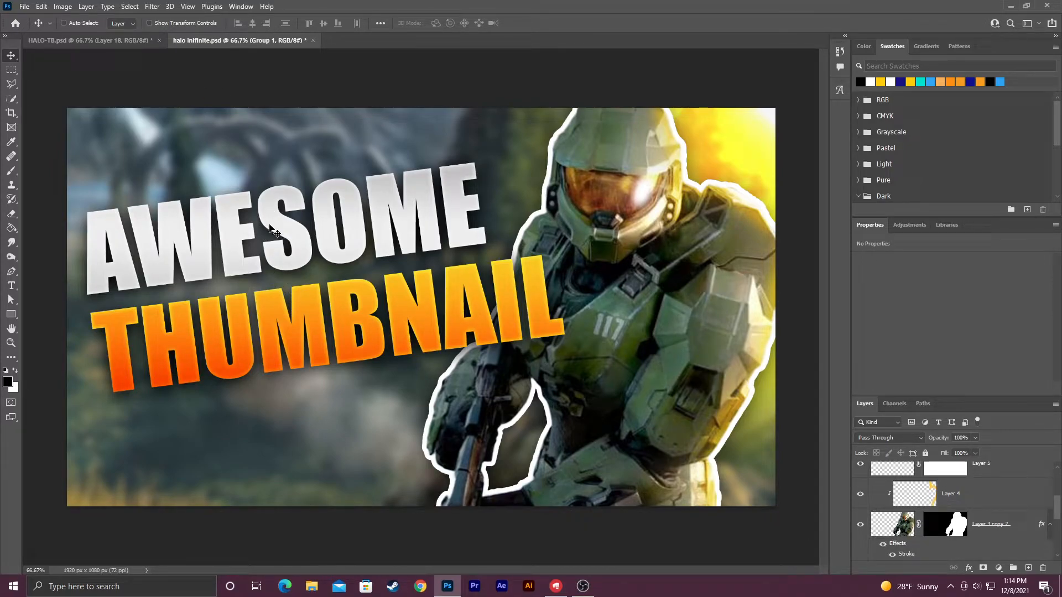
pyautogui.scroll(3, 958, 552)
pyautogui.moveTo(368, 222); pyautogui.dragTo(373, 238)
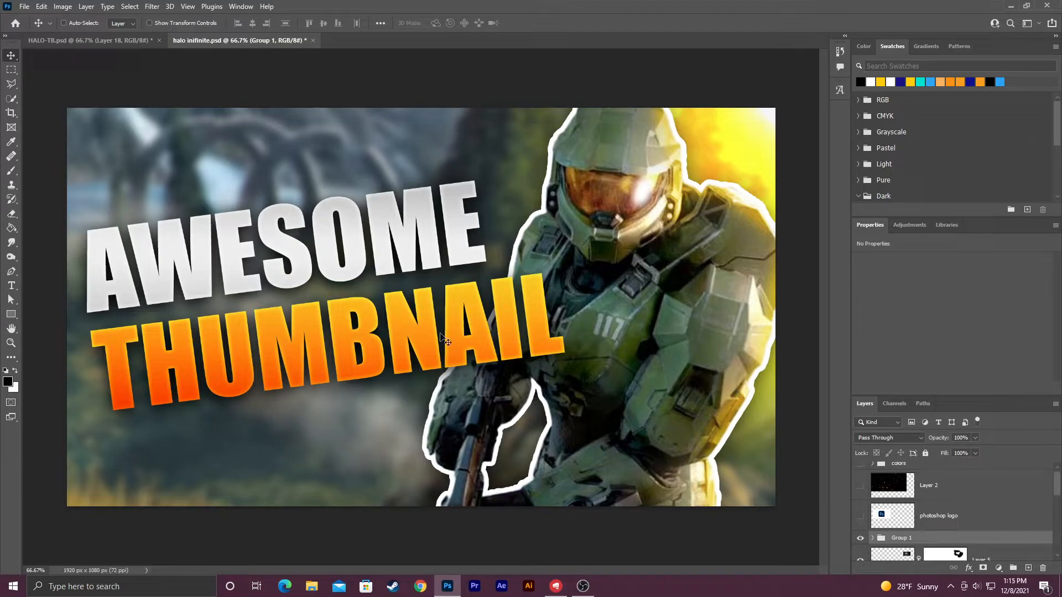
# - Scale only the THUMBNAIL text in Group 1 down to about 94%, keeping it beneath AWESOME
pyautogui.click(874, 539)
pyautogui.scroll(-2, 913, 539)
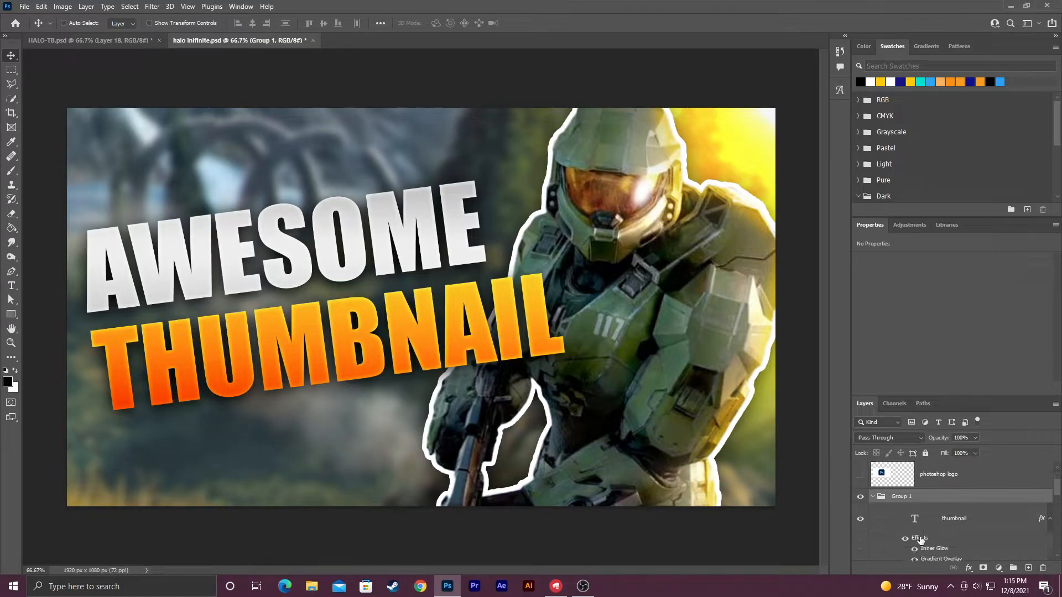
pyautogui.click(941, 528)
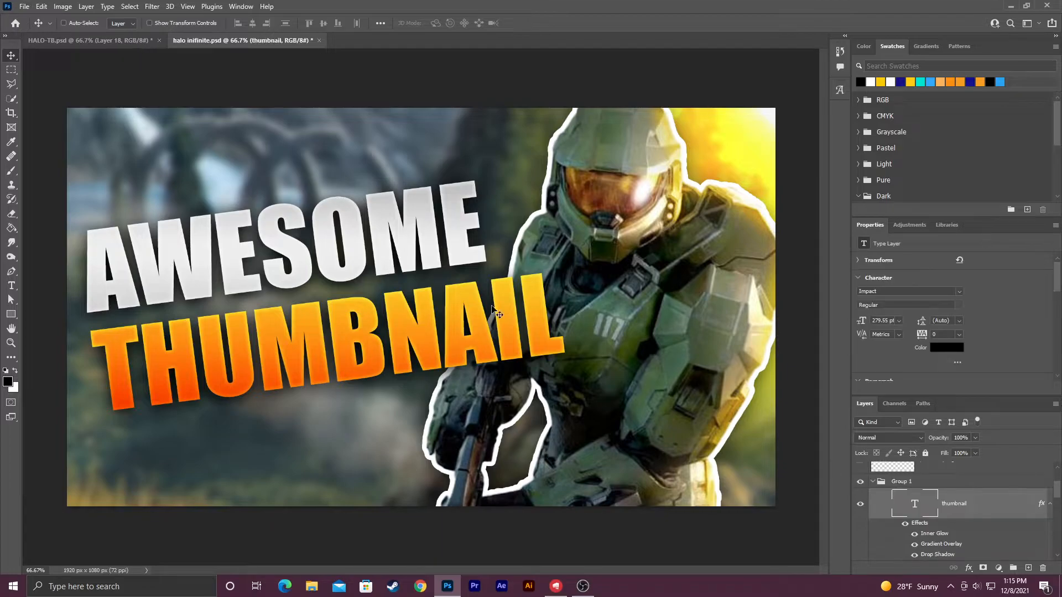
pyautogui.hotkey('ctrl', 't')
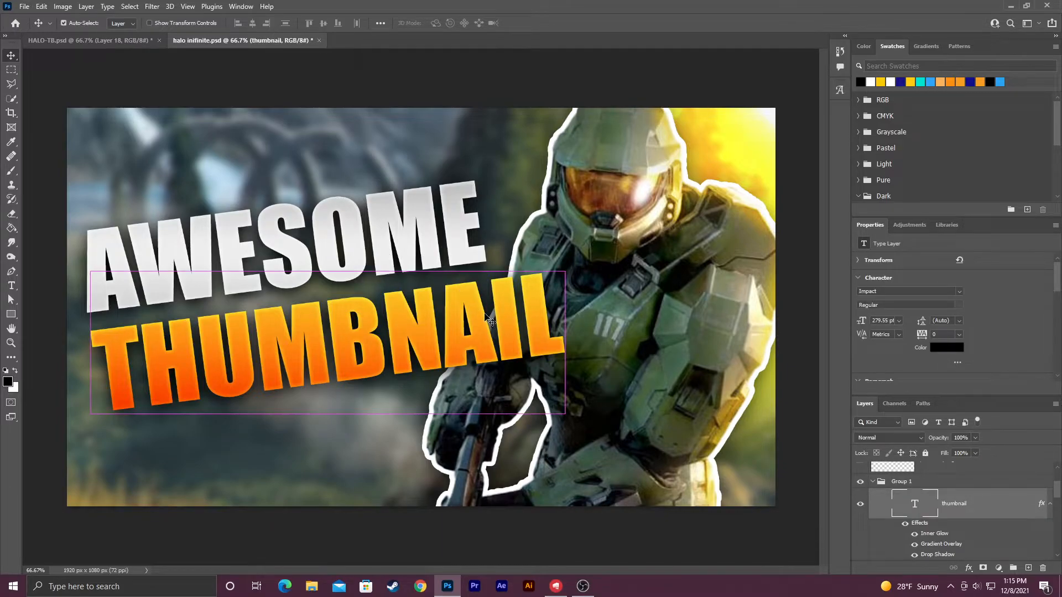
pyautogui.moveTo(574, 266); pyautogui.dragTo(557, 273)
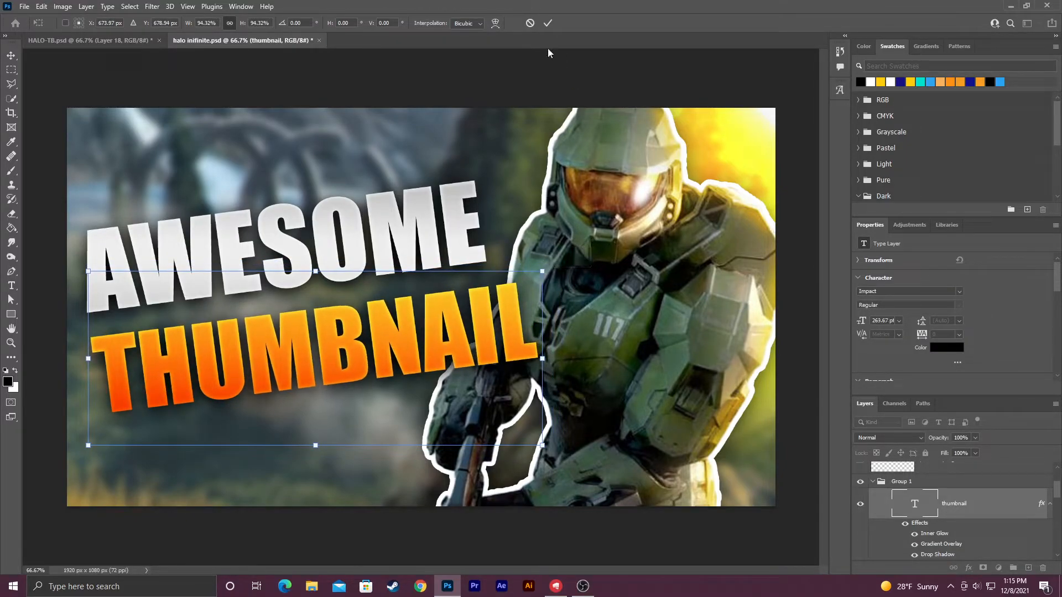
pyautogui.click(548, 23)
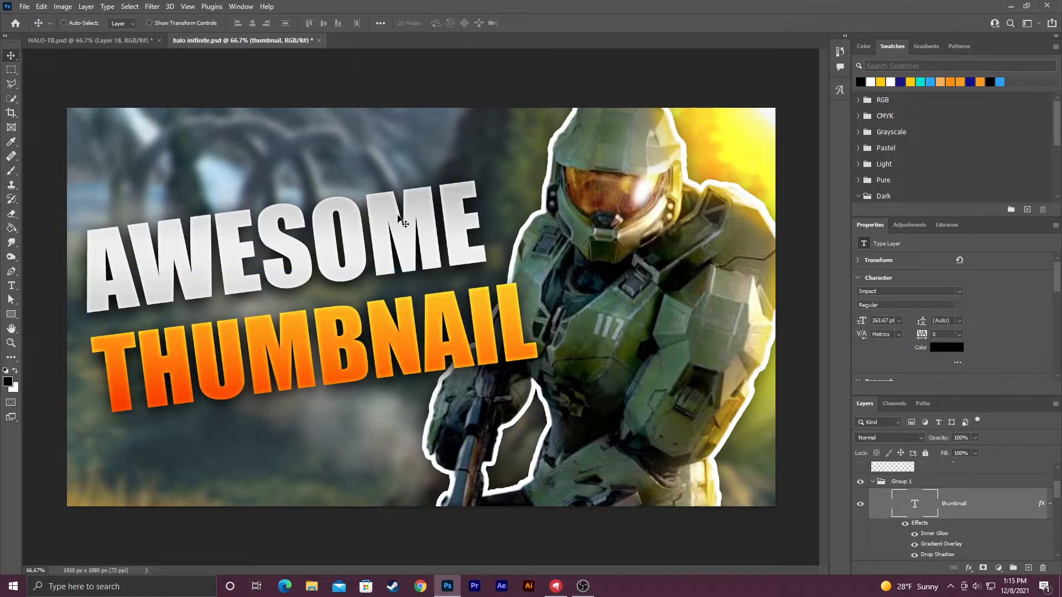
# - Enlarge only the AWESOME text to about 109% and position it directly above THUMBNAIL
pyautogui.click(63, 22)
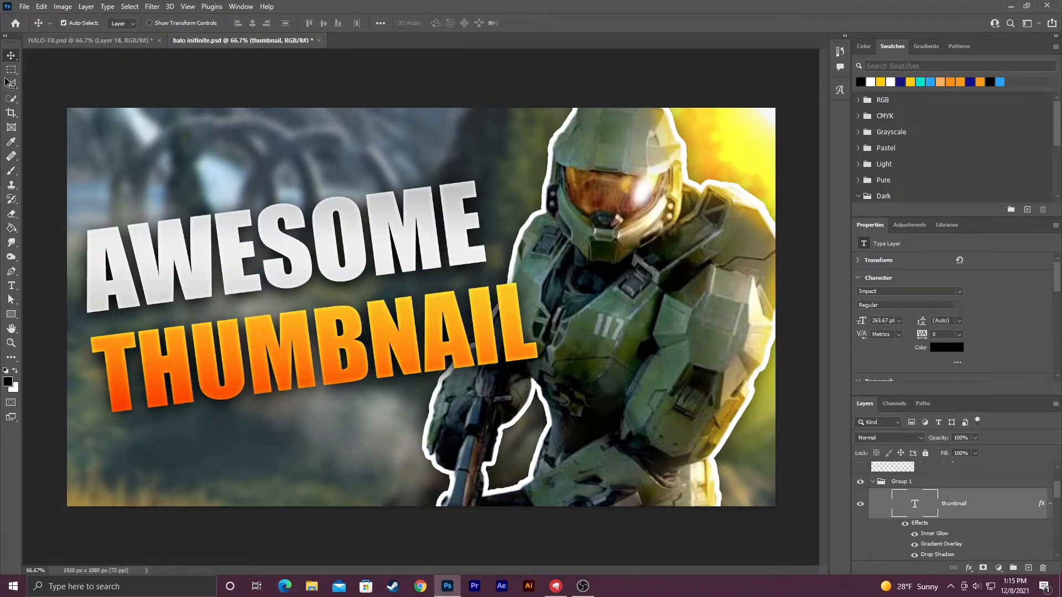
pyautogui.click(416, 259)
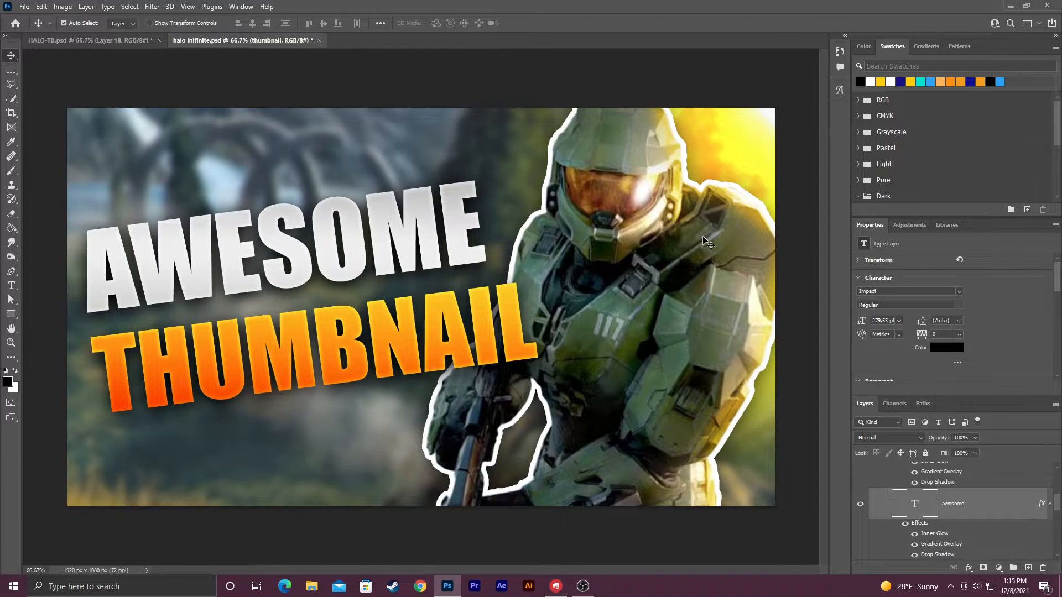
pyautogui.hotkey('ctrl', 't')
pyautogui.moveTo(491, 167); pyautogui.dragTo(538, 151)
pyautogui.moveTo(354, 219); pyautogui.dragTo(358, 226)
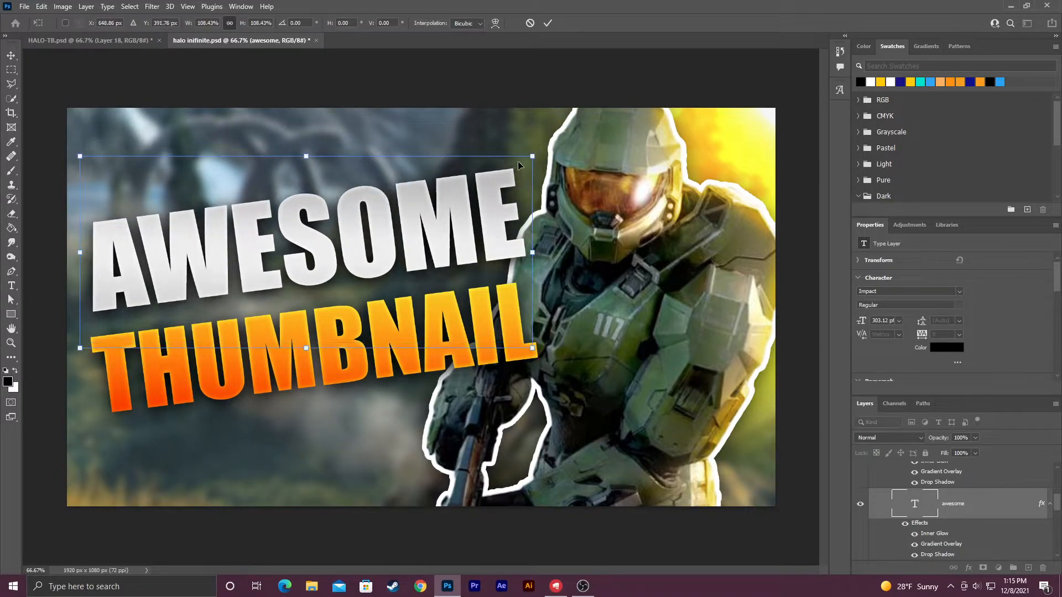
pyautogui.moveTo(531, 157); pyautogui.dragTo(535, 156)
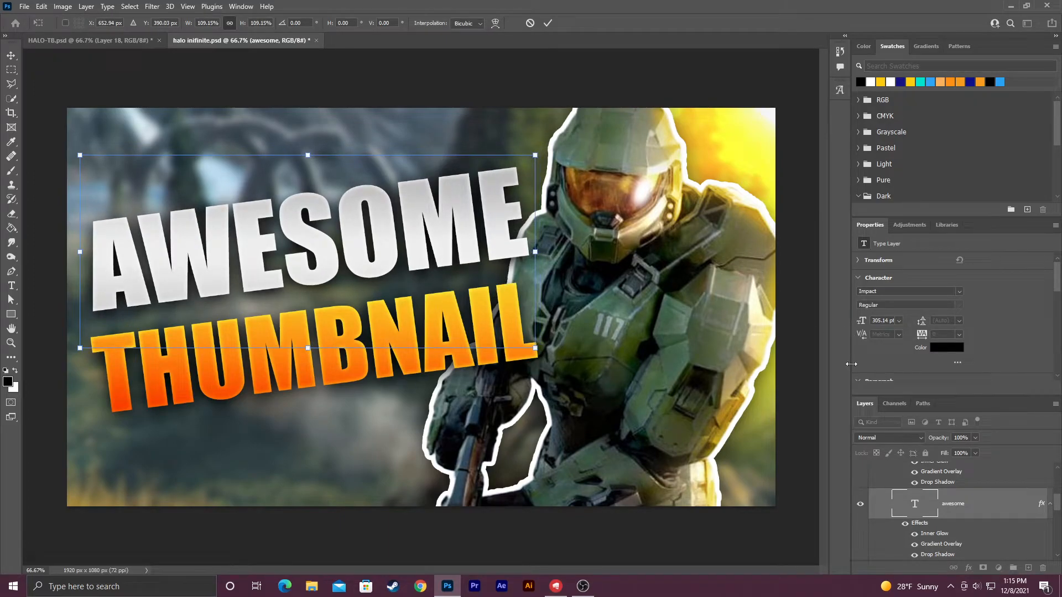
pyautogui.scroll(3, 967, 500)
pyautogui.scroll(3, 952, 497)
pyautogui.click(933, 507)
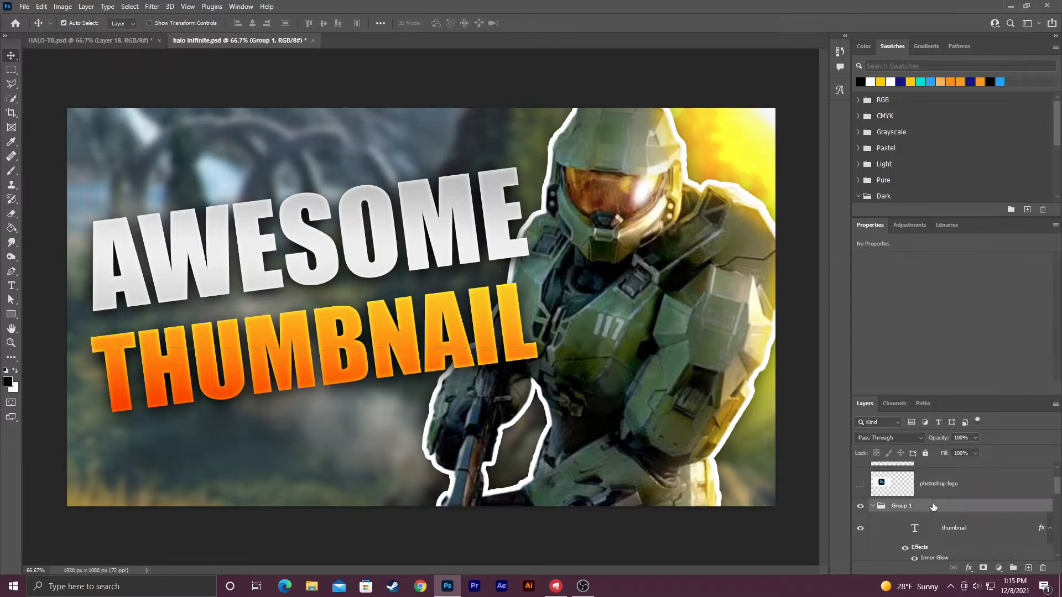
# - Add a new empty layer between the title group and the yellow glow layer, Layer 3
pyautogui.scroll(-4, 954, 513)
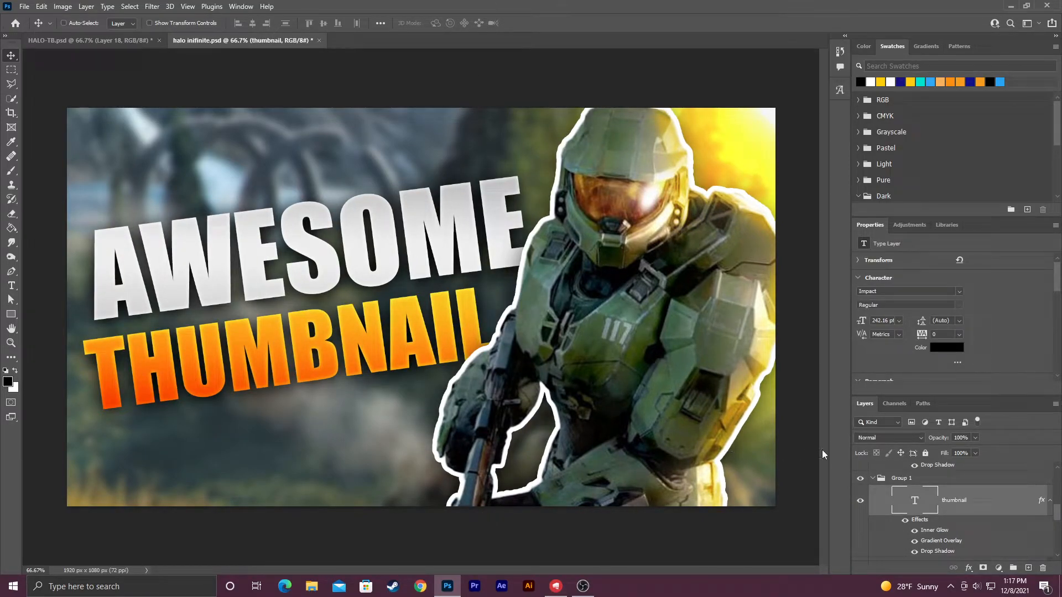
pyautogui.scroll(-3, 886, 489)
pyautogui.scroll(4, 1012, 548)
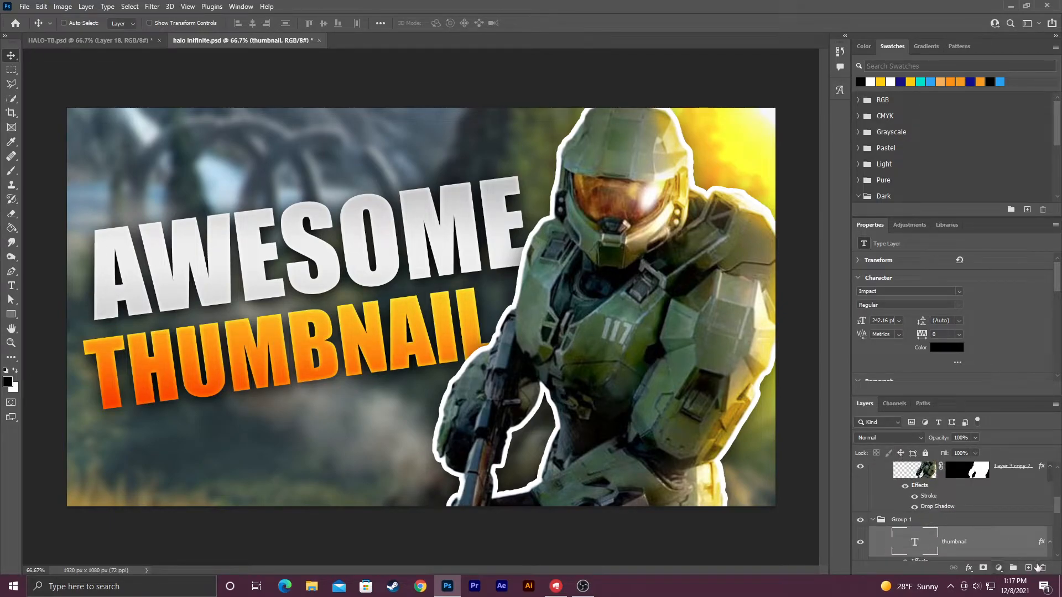
pyautogui.scroll(-4, 977, 543)
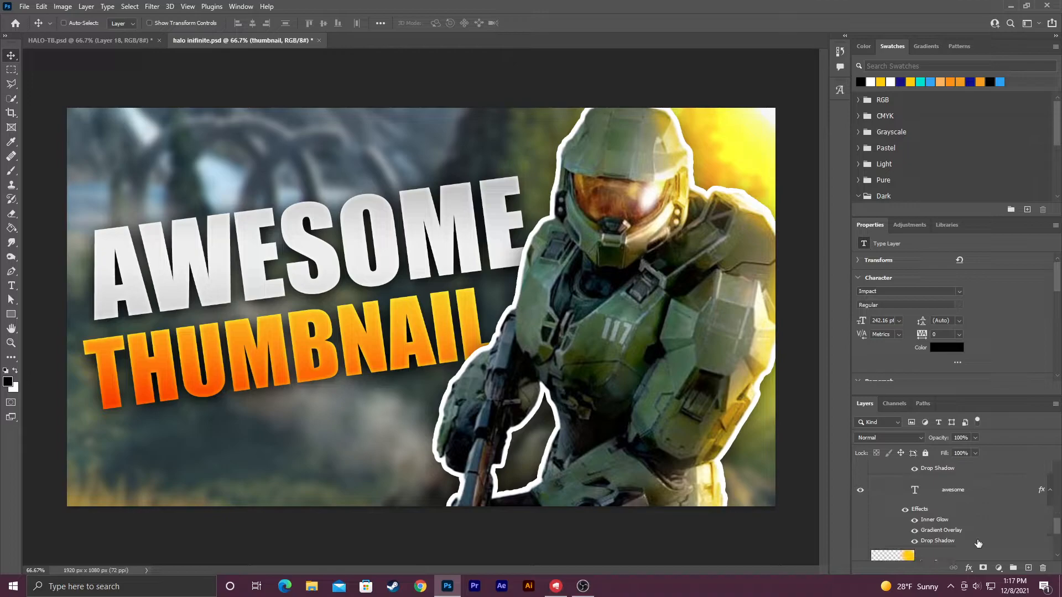
pyautogui.scroll(-1, 978, 544)
pyautogui.click(976, 537)
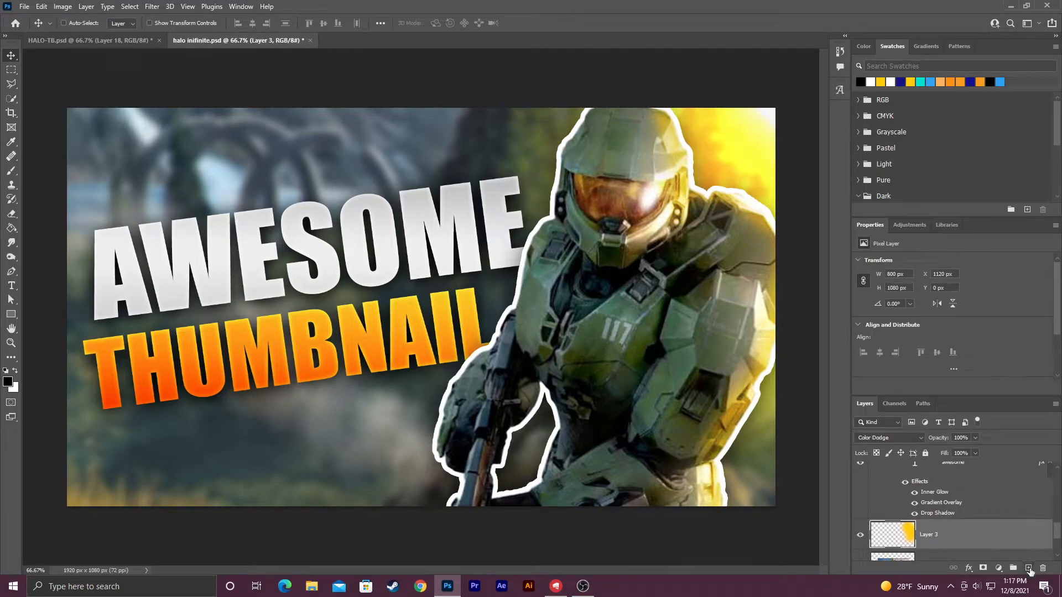
pyautogui.click(1029, 570)
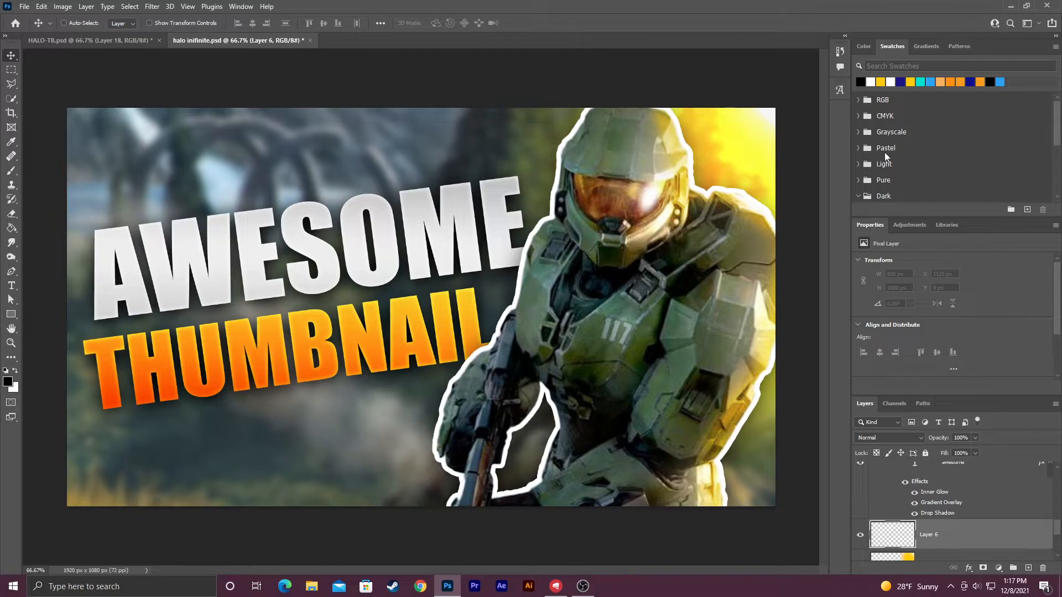
# - Set up the KYLE Ultimate Inking Thick 'n Thin brush at 900 px with dark blue as the paint color
pyautogui.click(900, 82)
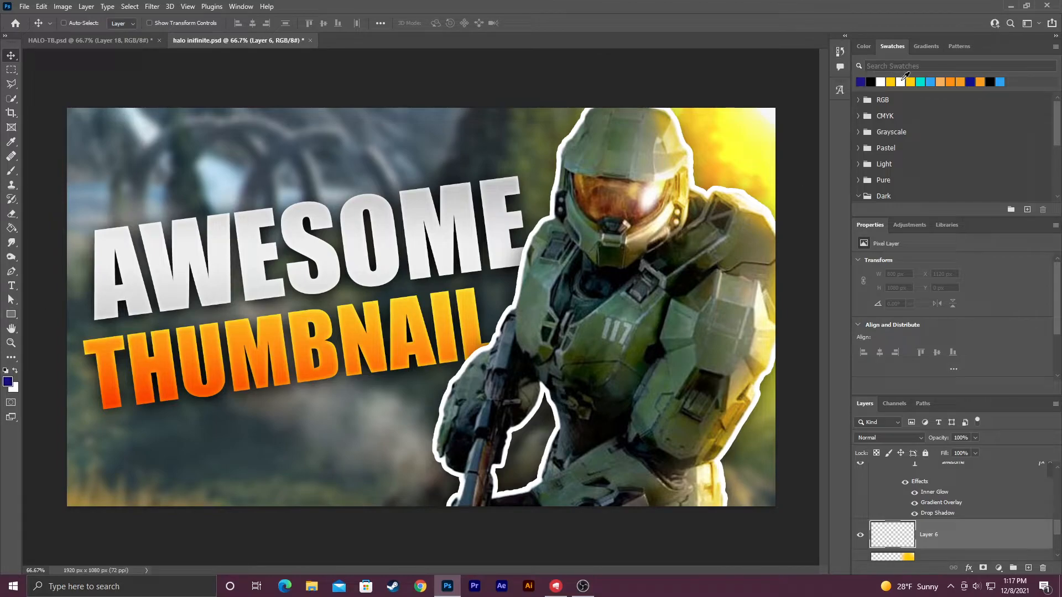
pyautogui.click(241, 6)
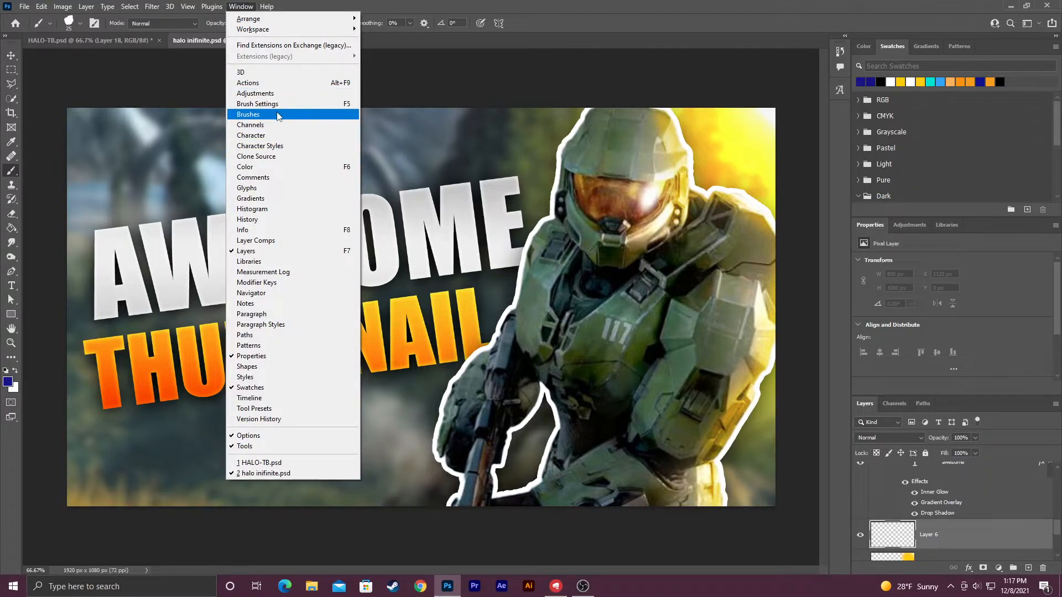
pyautogui.click(281, 114)
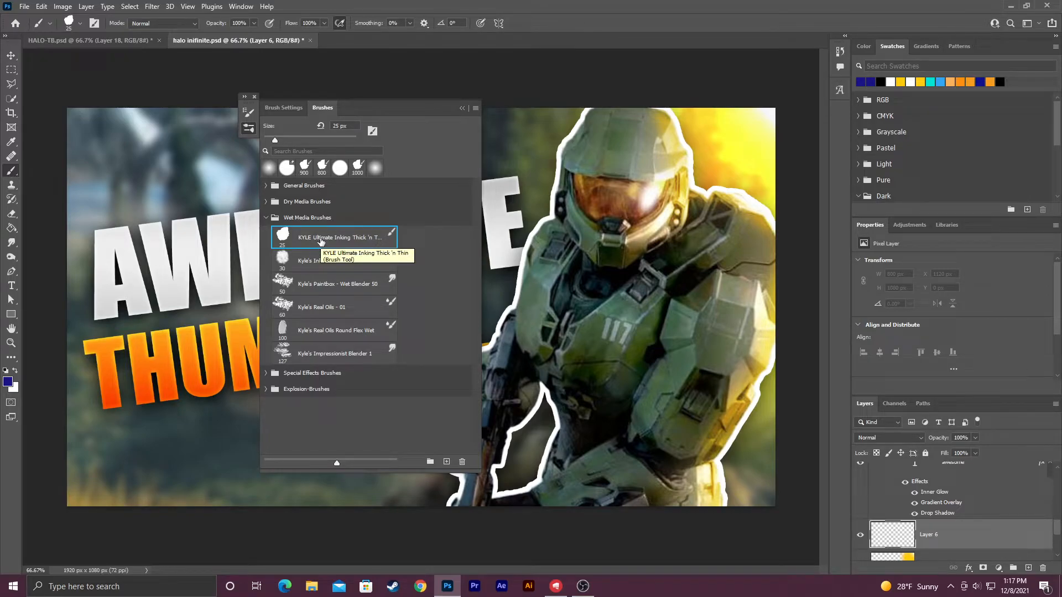
pyautogui.click(462, 108)
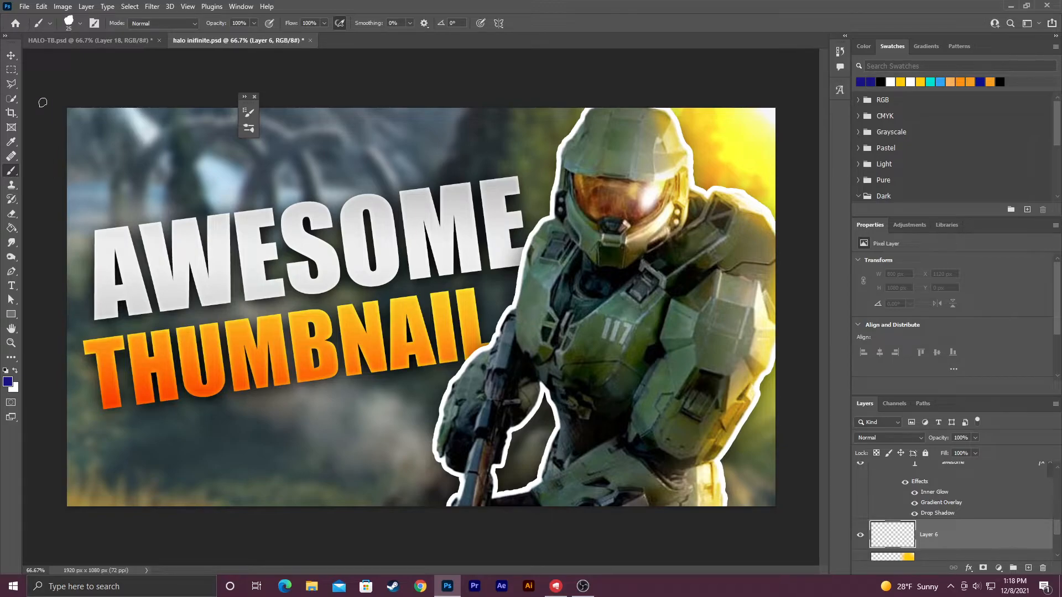
pyautogui.press(']')
pyautogui.press(']')
pyautogui.press(']')
pyautogui.press(']')
pyautogui.press(']')
pyautogui.press(']')
pyautogui.press(']')
pyautogui.press(']')
pyautogui.press(']')
pyautogui.press(']')
pyautogui.press(']')
pyautogui.press(']')
pyautogui.press(']')
pyautogui.press(']')
pyautogui.press(']')
pyautogui.press(']')
pyautogui.press(']')
pyautogui.press(']')
pyautogui.press(']')
pyautogui.press(']')
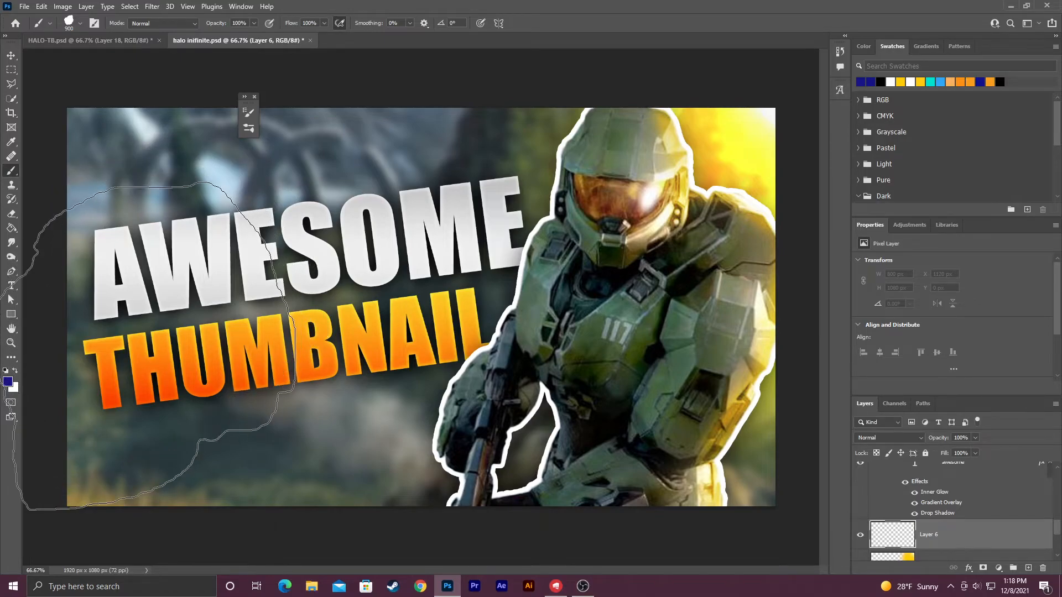
# - Paint a broad slanted dark blue band behind the title on the new layer, extending it to the canvas's left edge
pyautogui.moveTo(161, 343)
pyautogui.mouseDown()
pyautogui.moveTo(238, 303)
pyautogui.moveTo(545, 222)
pyautogui.mouseUp()
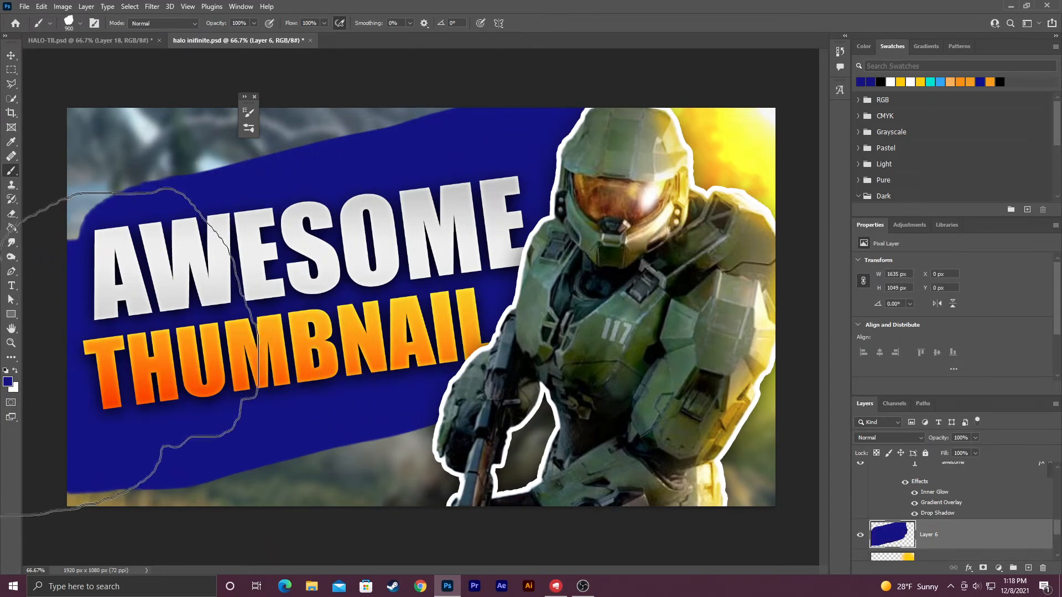
pyautogui.click(98, 363)
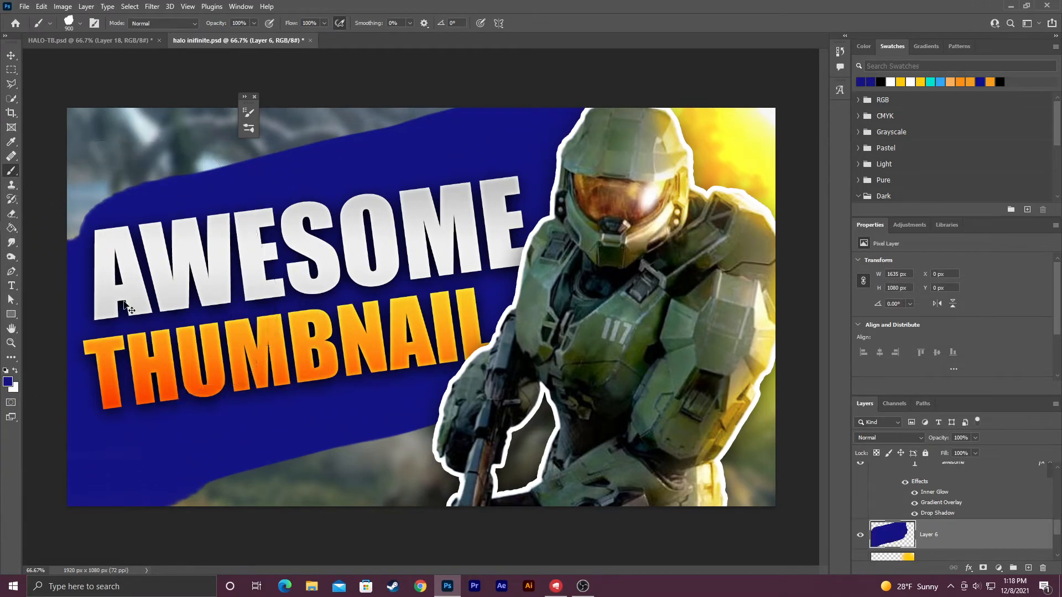
pyautogui.hotkey('ctrl', 'z')
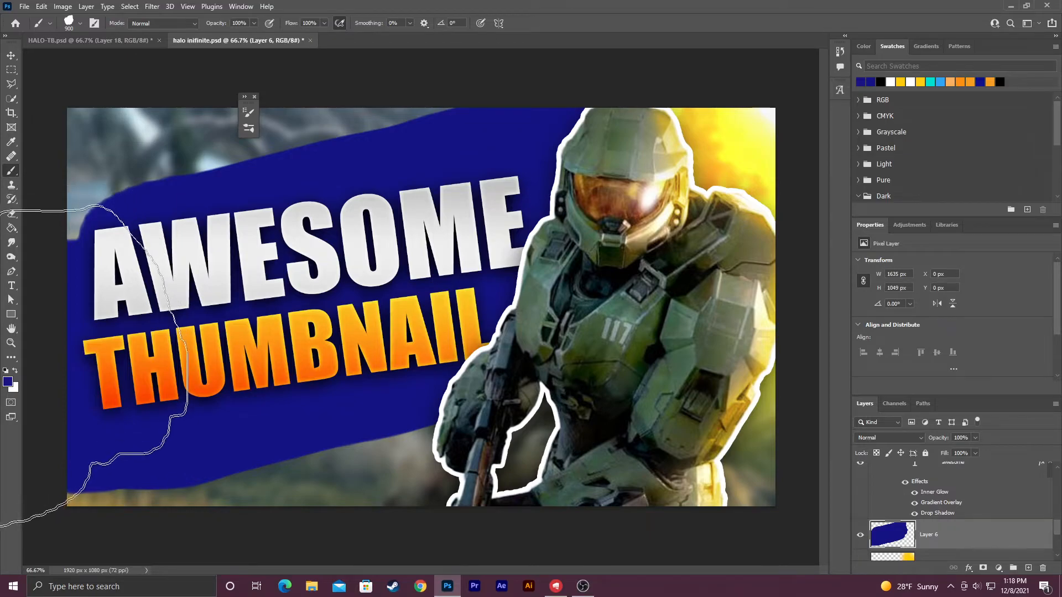
pyautogui.click(25, 363)
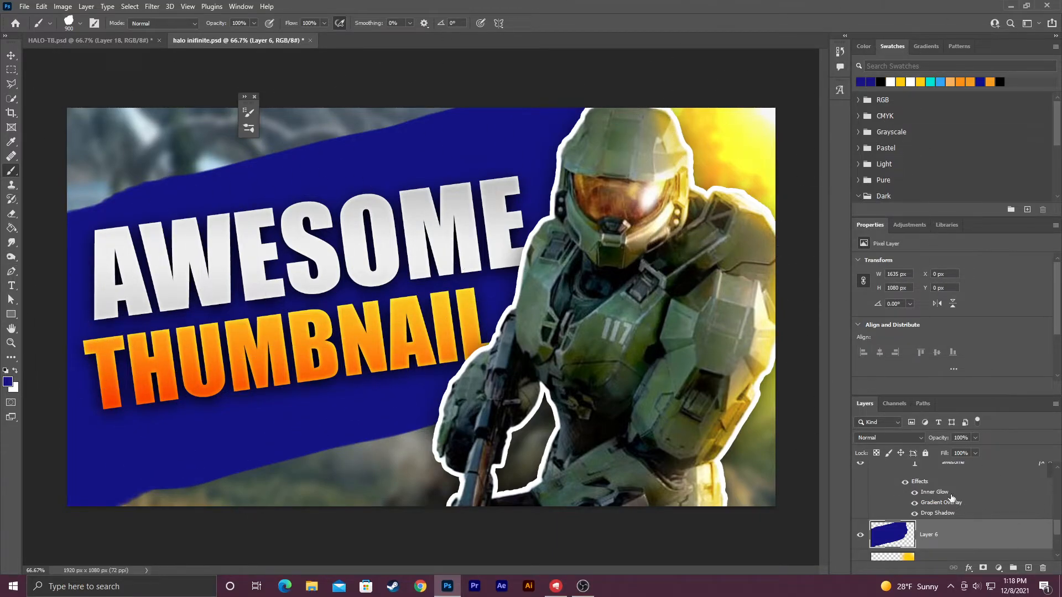
# - Filter the layers to type layers, tilt both title texts together by about -7.6°, shift them slightly down, and clear the filter
pyautogui.scroll(5, 959, 501)
pyautogui.scroll(3, 945, 522)
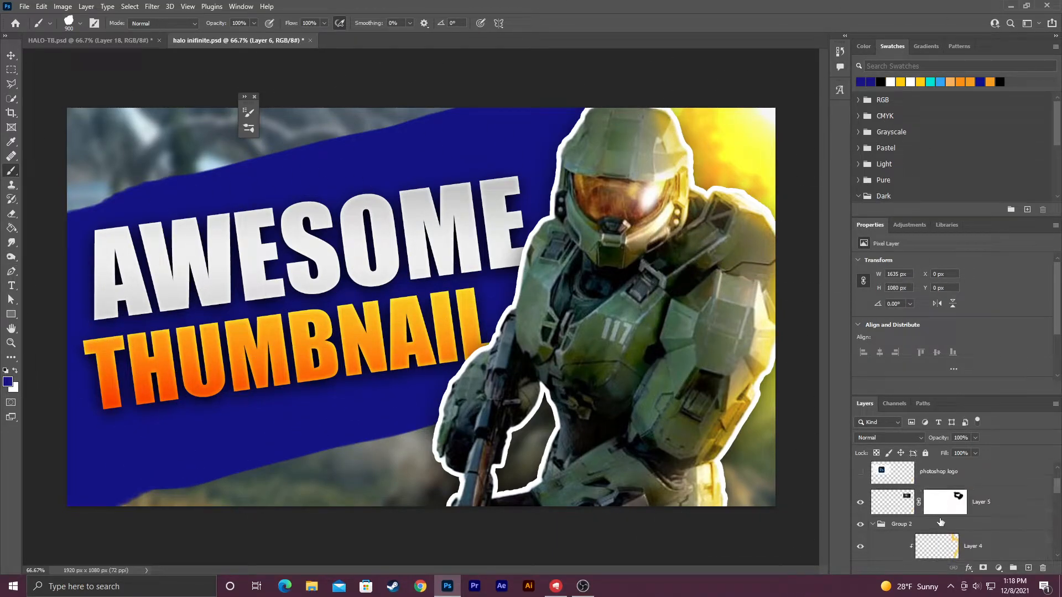
pyautogui.click(937, 423)
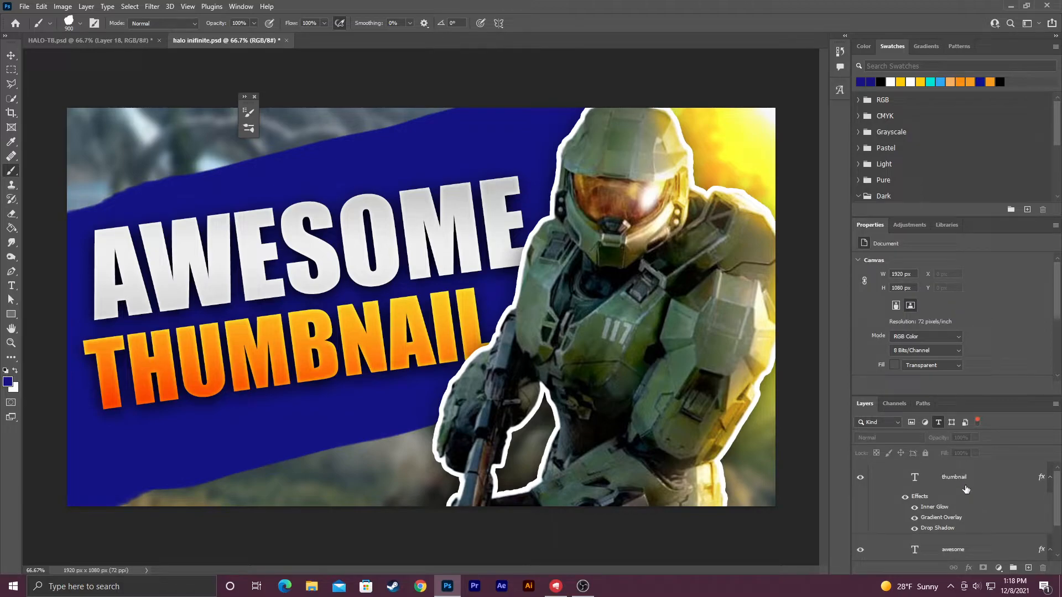
pyautogui.click(967, 479)
pyautogui.scroll(-1, 983, 501)
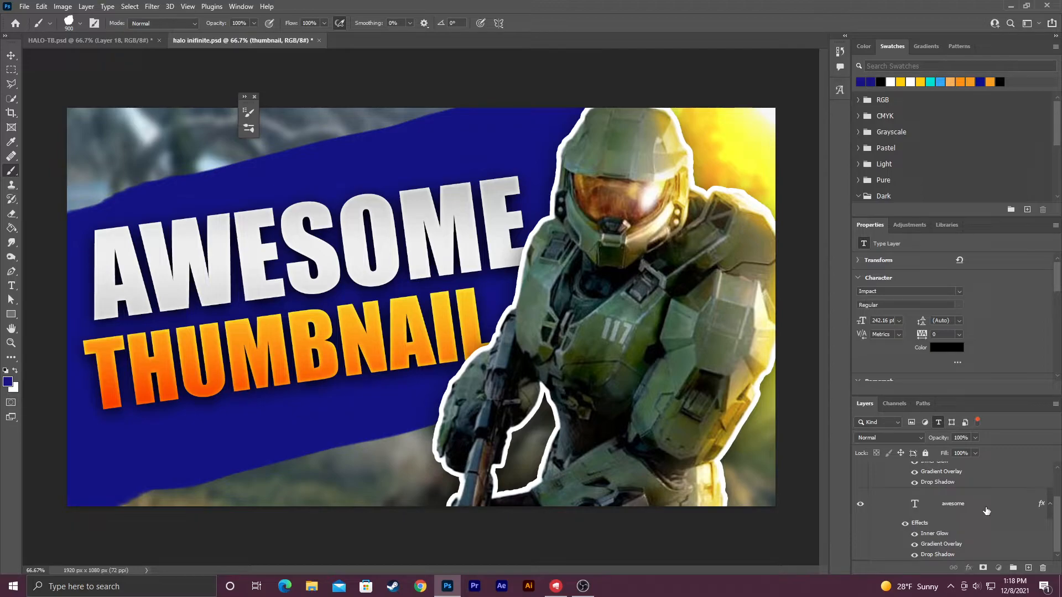
pyautogui.keyDown('shift'); pyautogui.click(986, 515); pyautogui.keyUp('shift')
pyautogui.hotkey('ctrl', 't')
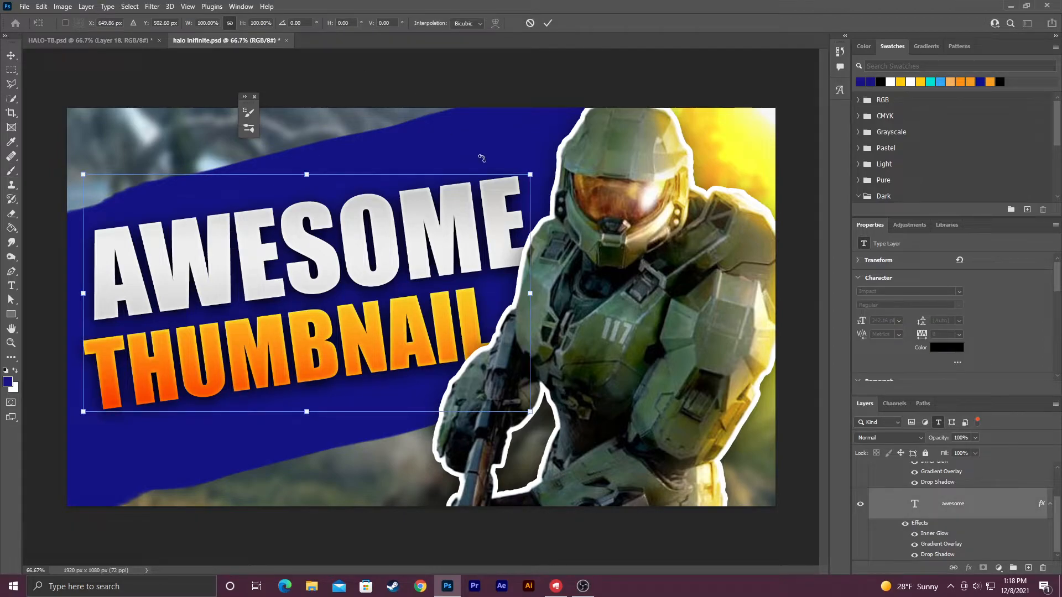
pyautogui.moveTo(540, 165); pyautogui.dragTo(521, 136)
pyautogui.moveTo(327, 341); pyautogui.dragTo(325, 350)
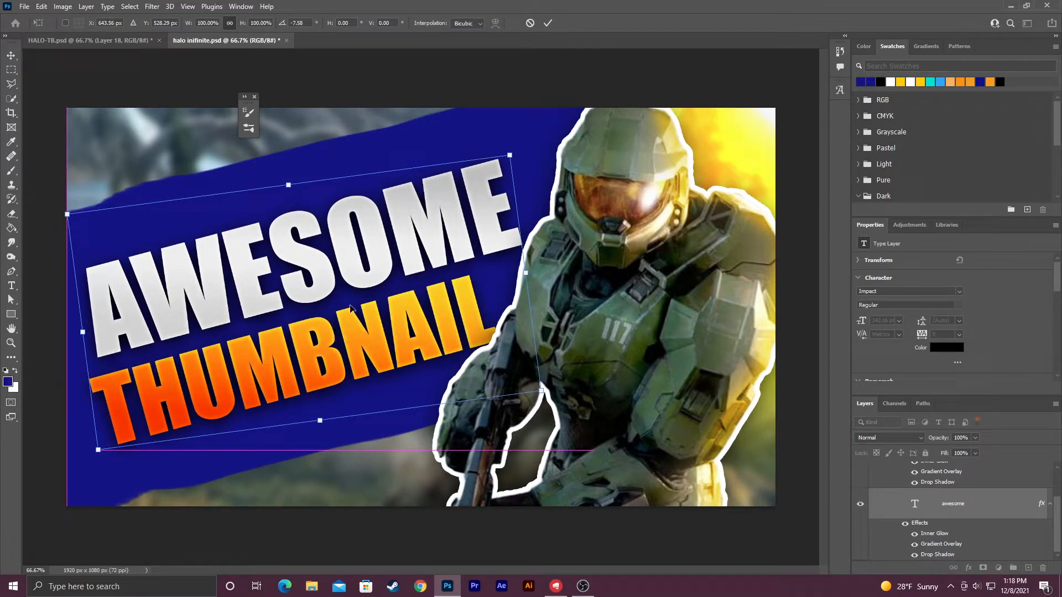
pyautogui.press('Return')
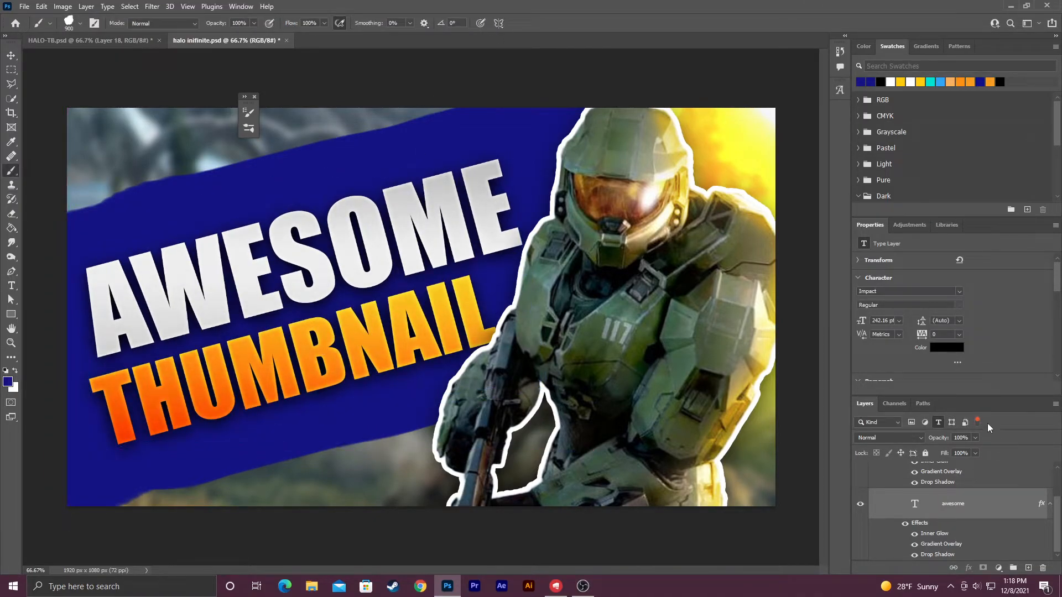
pyautogui.click(937, 422)
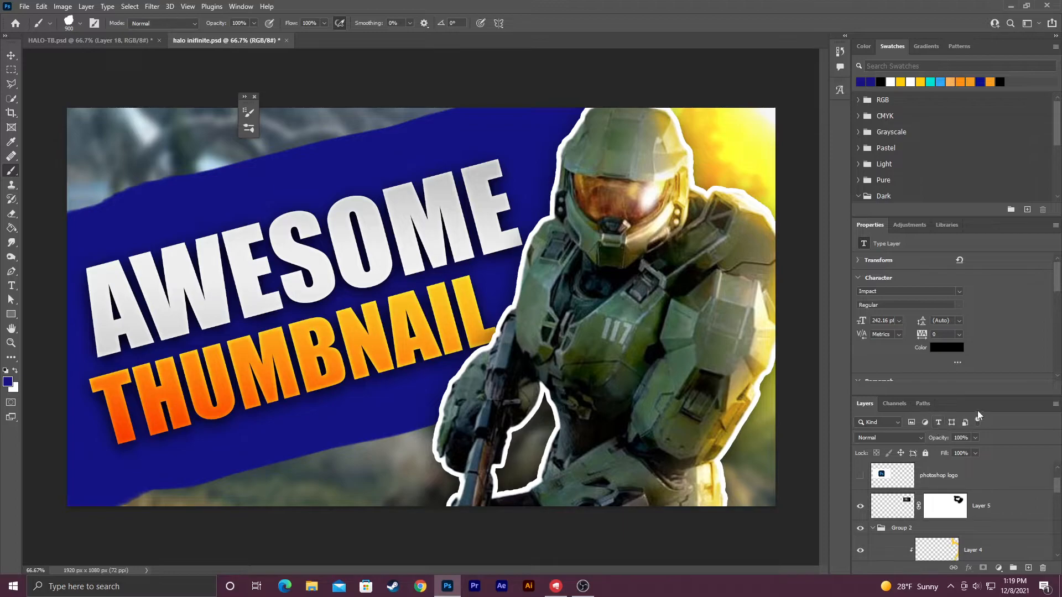
pyautogui.click(976, 421)
pyautogui.click(978, 420)
pyautogui.click(978, 421)
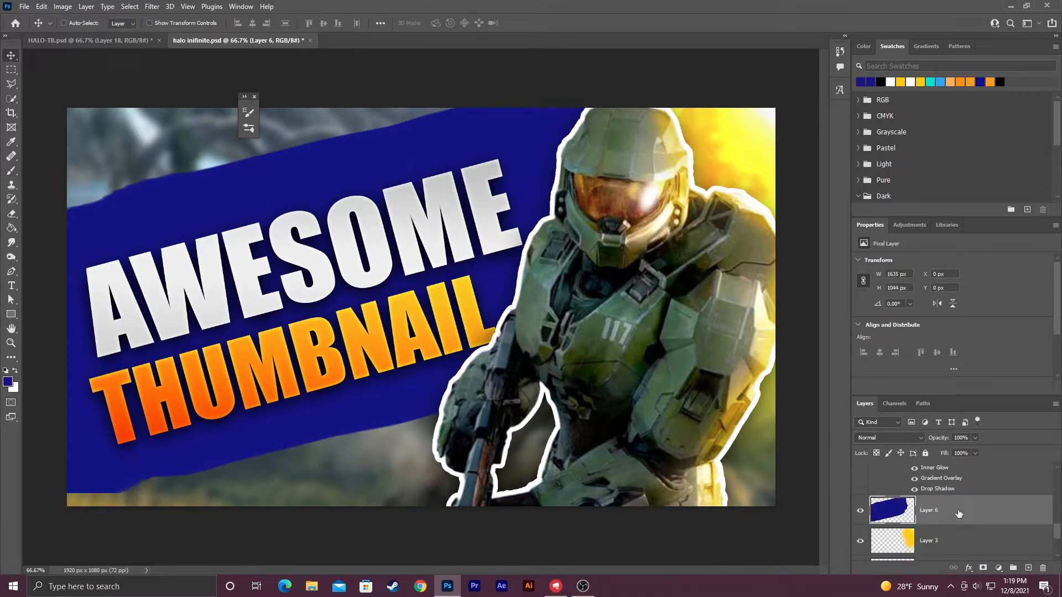
# - Add an inner glow with a size of 70 px to the dark blue brush band on Layer 6
pyautogui.doubleClick(952, 514)
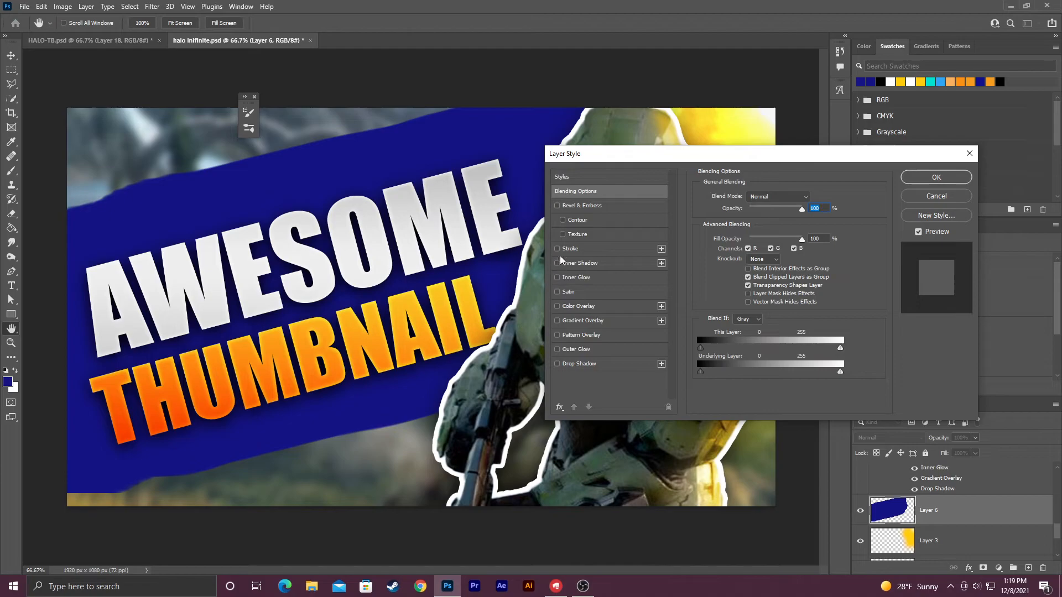
pyautogui.click(557, 277)
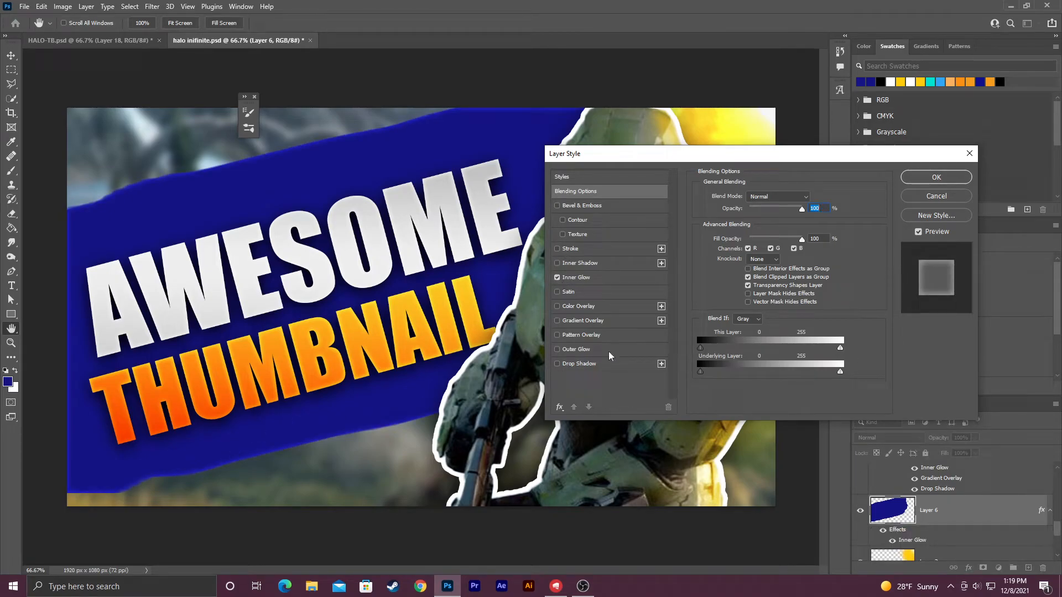
pyautogui.click(627, 277)
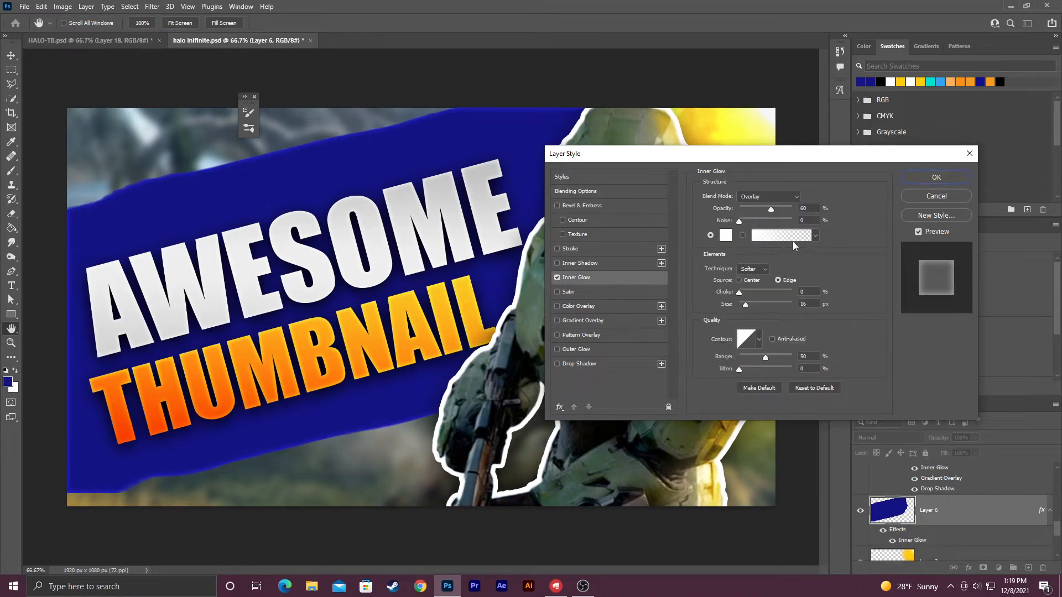
pyautogui.moveTo(754, 304); pyautogui.dragTo(758, 305)
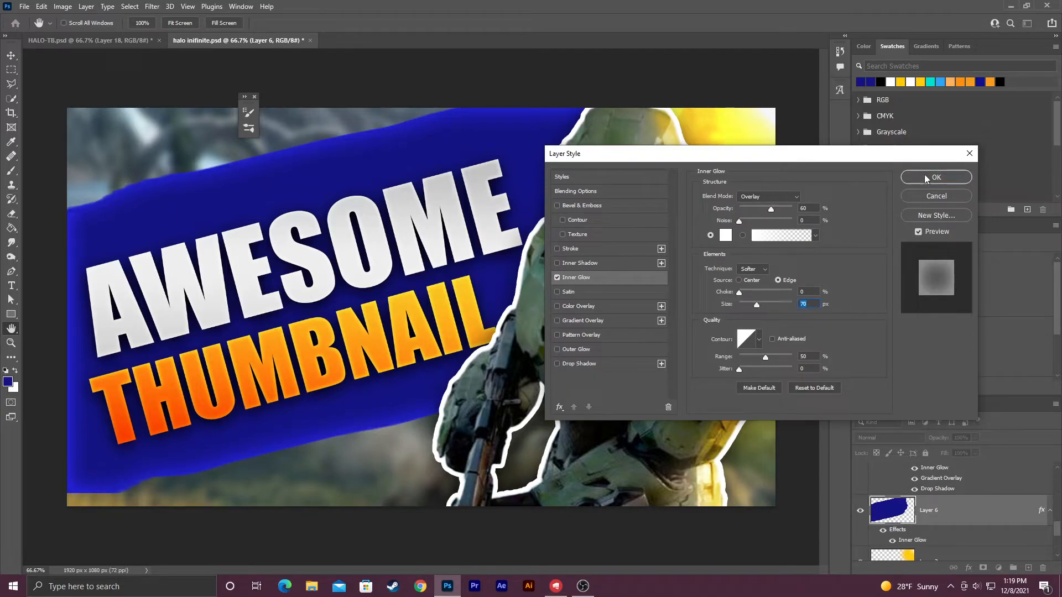
pyautogui.click(936, 177)
# - Nudge the title group, Group 1, slightly up and enlarge it a little over the blue band
pyautogui.scroll(3, 924, 539)
pyautogui.scroll(1, 926, 526)
pyautogui.click(931, 500)
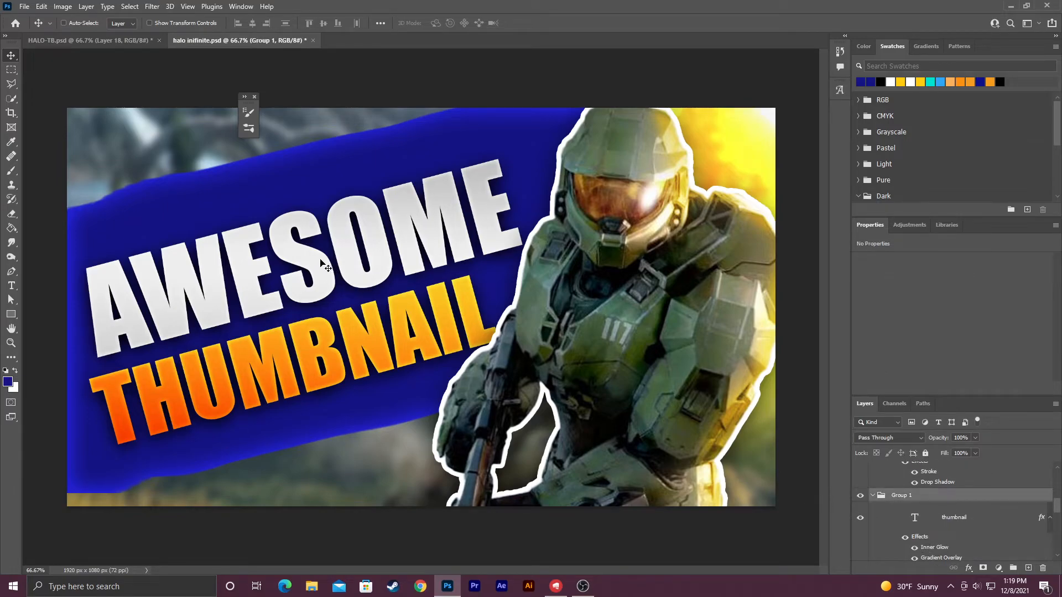
pyautogui.moveTo(318, 263); pyautogui.dragTo(319, 259)
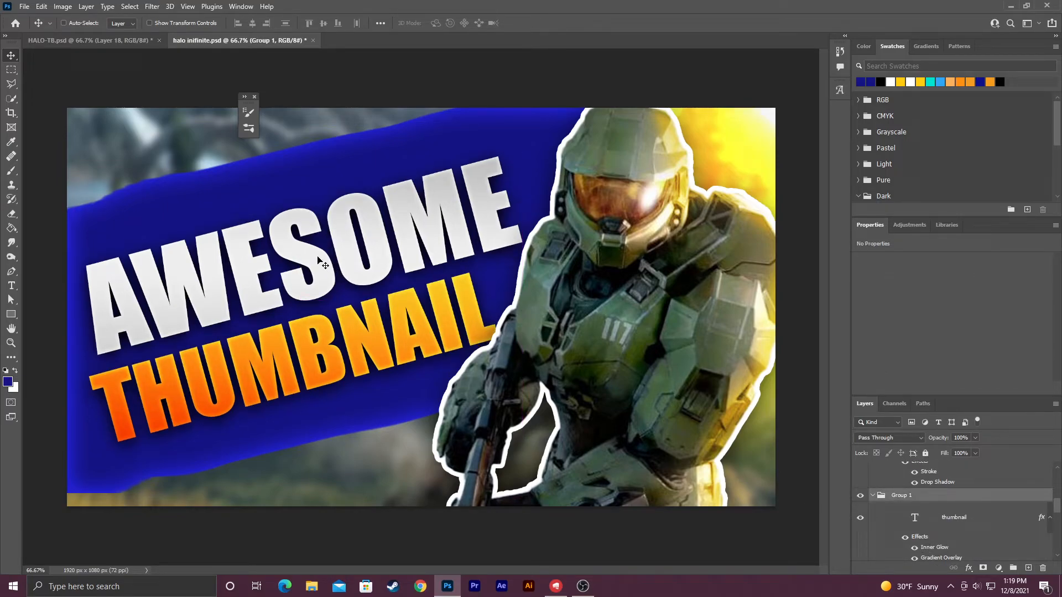
pyautogui.hotkey('ctrl', 't')
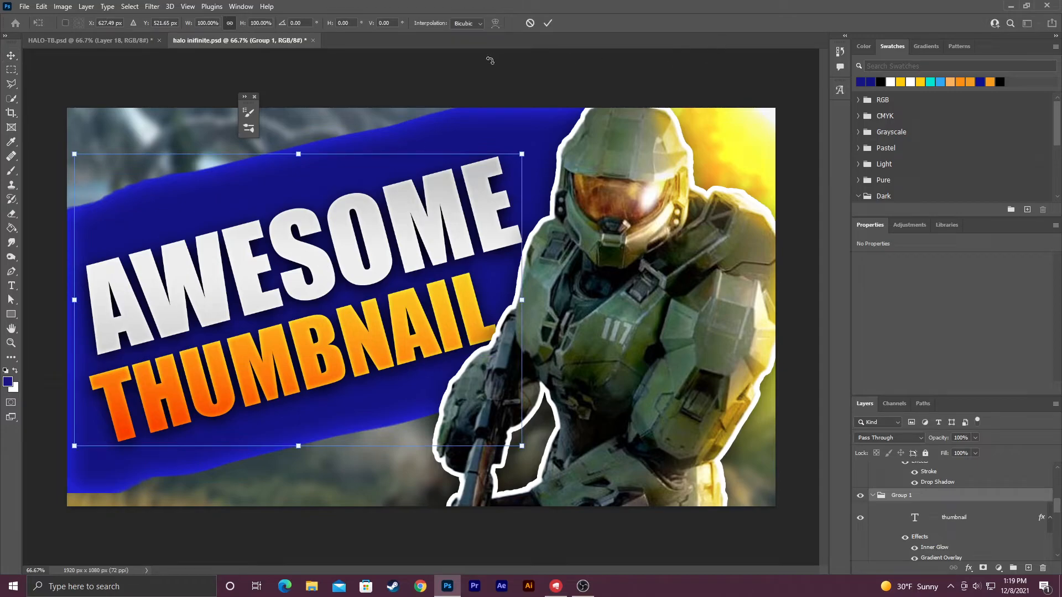
pyautogui.moveTo(522, 152); pyautogui.dragTo(526, 141)
pyautogui.click(547, 23)
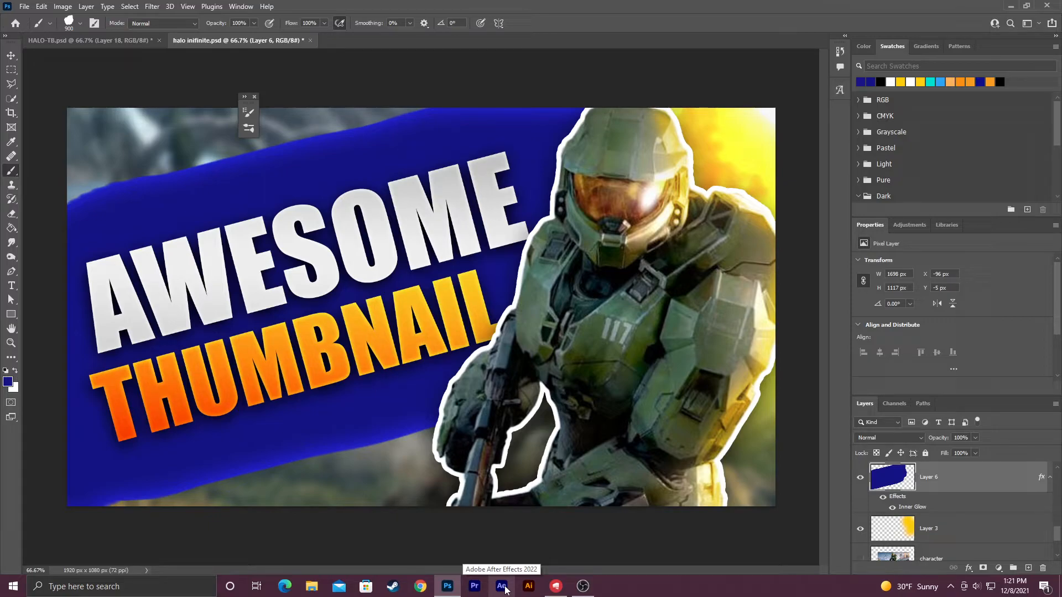
# - Make the hidden photoshop logo layer visible over the title
pyautogui.scroll(-3, 888, 513)
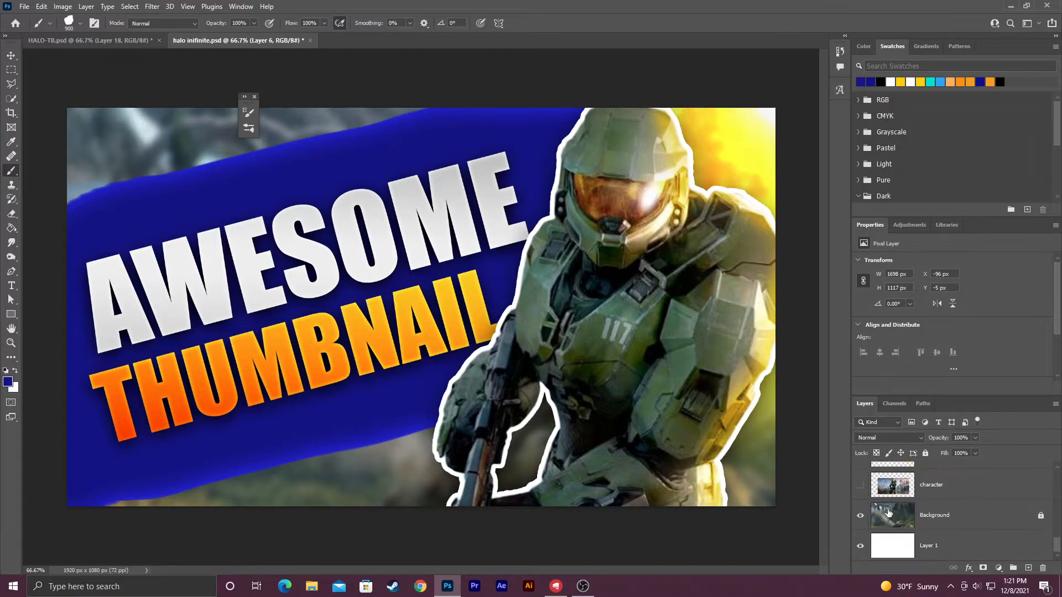
pyautogui.scroll(5, 889, 513)
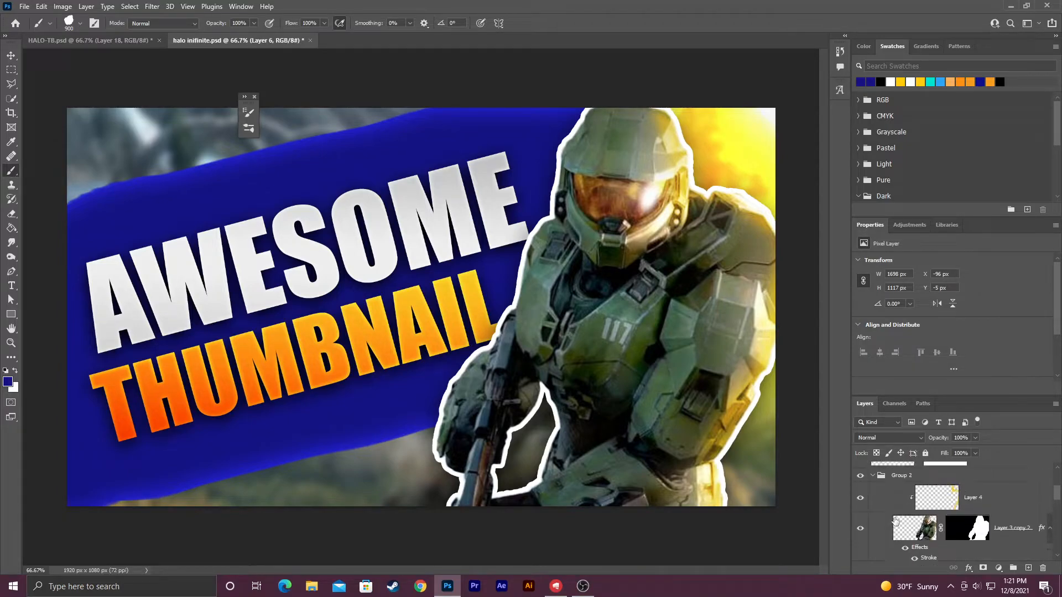
pyautogui.click(860, 492)
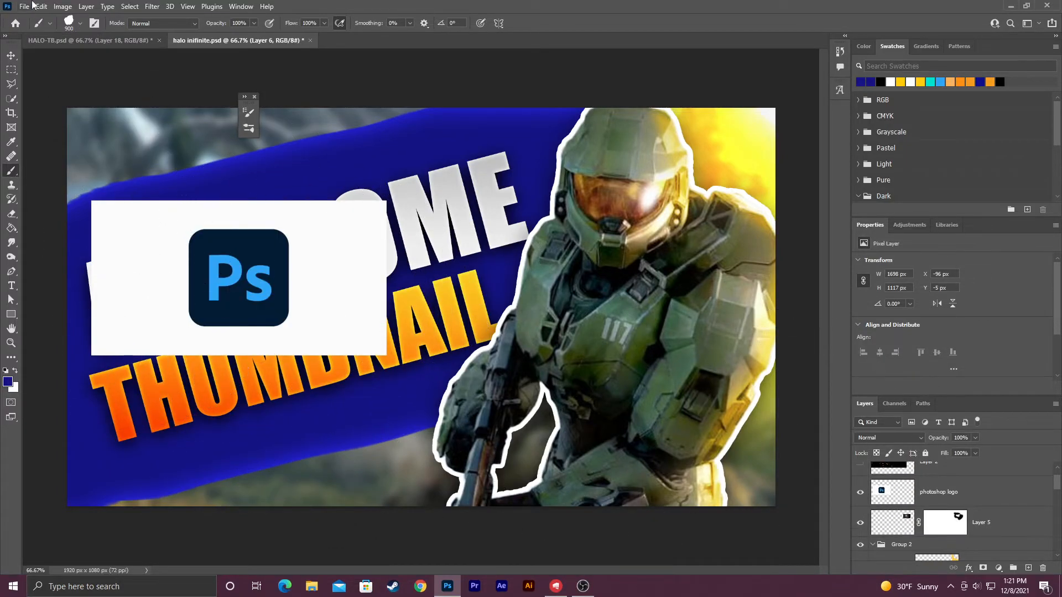
# - Delete the white background around the Ps logo on the photoshop logo layer using the Magic Wand
pyautogui.press('i')
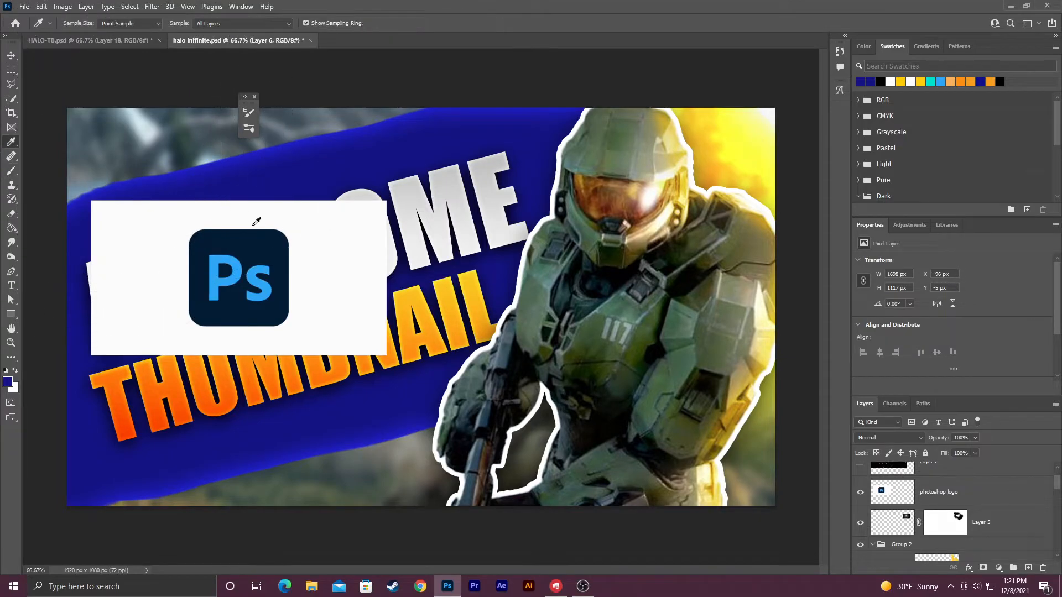
pyautogui.click(11, 99)
pyautogui.rightClick(11, 99)
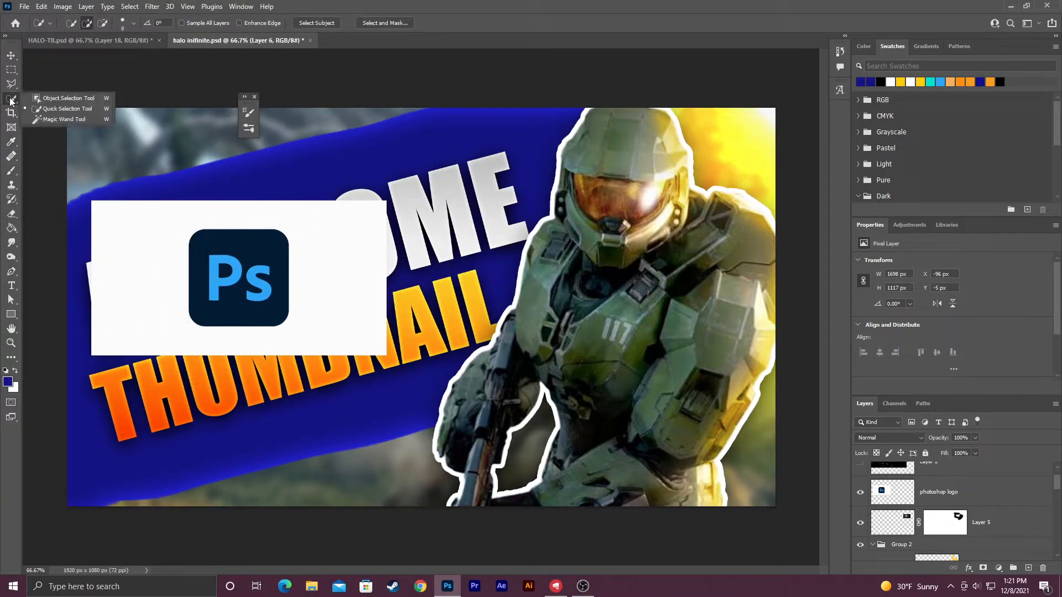
pyautogui.click(55, 119)
pyautogui.click(165, 248)
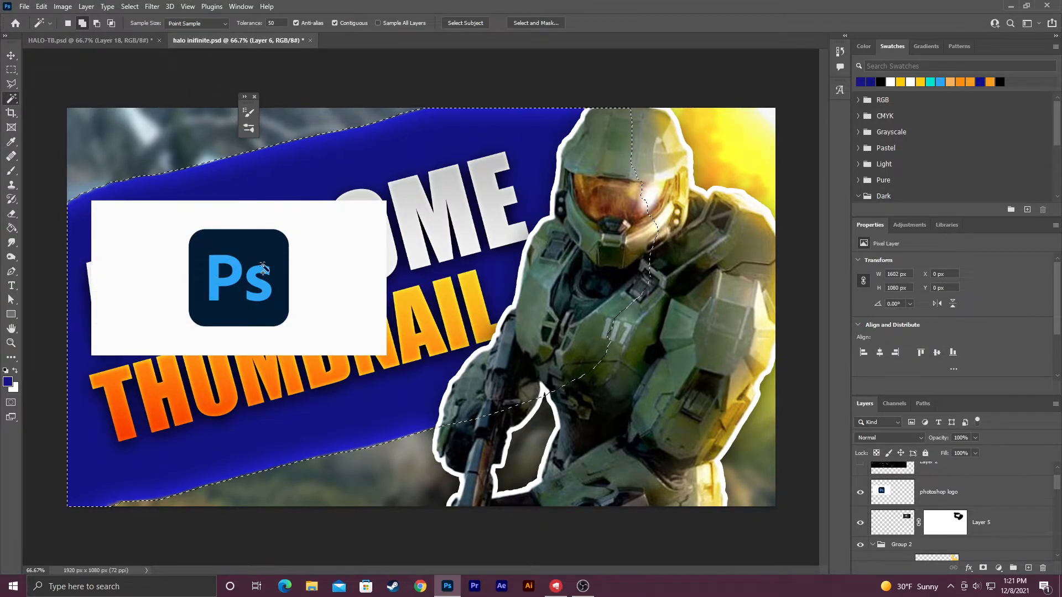
pyautogui.hotkey('ctrl', 'd')
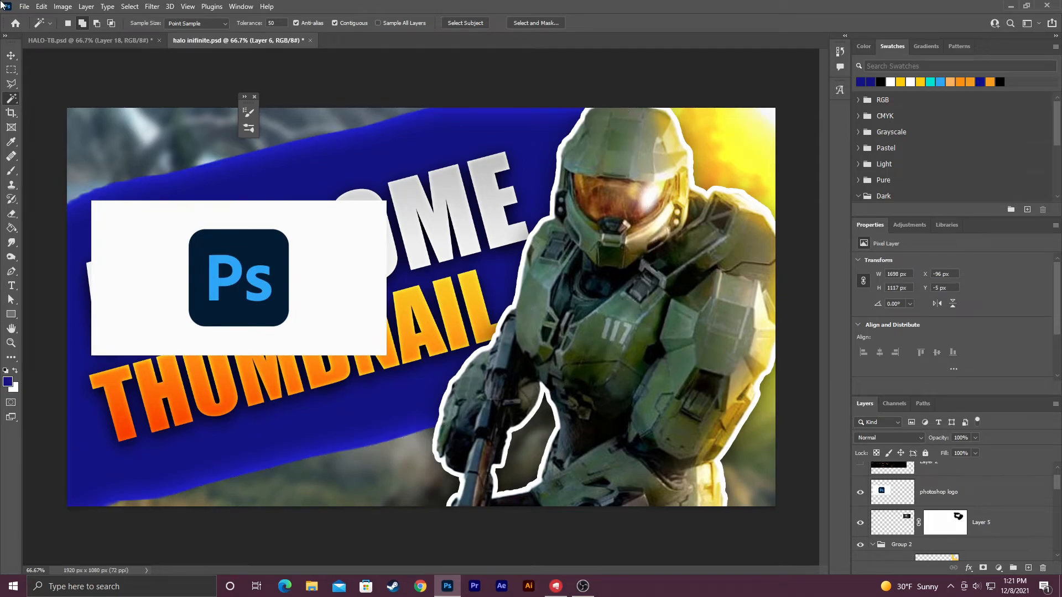
pyautogui.click(1001, 494)
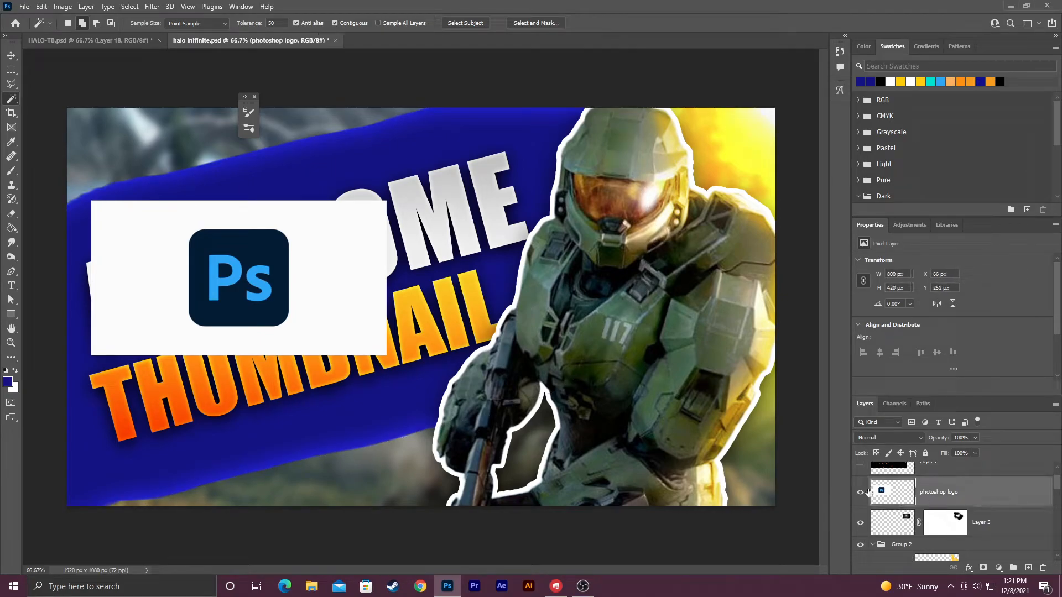
pyautogui.click(131, 237)
pyautogui.press('Delete')
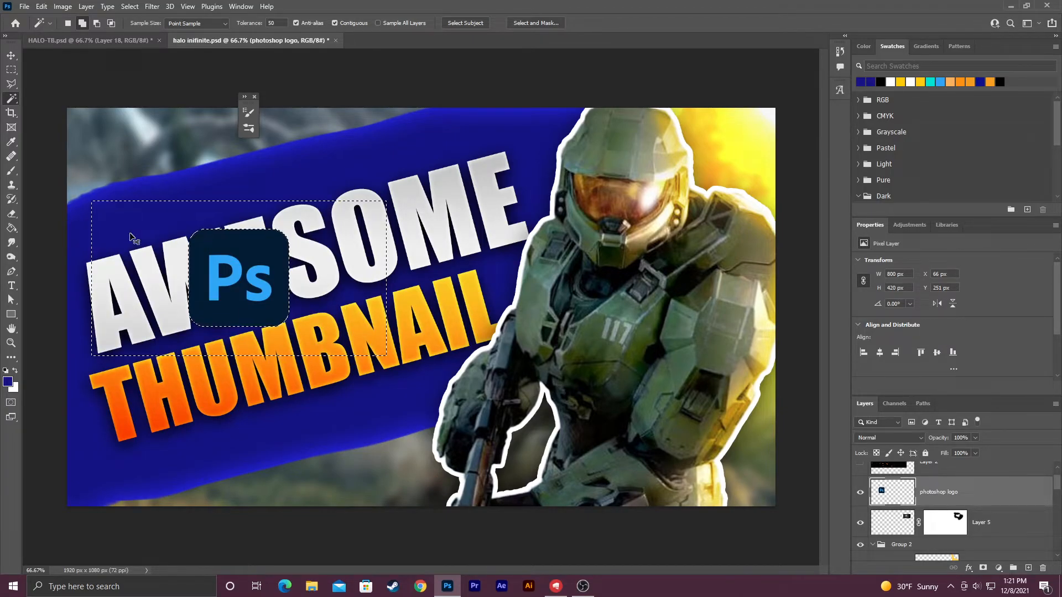
pyautogui.hotkey('ctrl', 'd')
# - Move the Ps logo below the end of the THUMBNAIL title, beside the soldier's gun
pyautogui.click(131, 6)
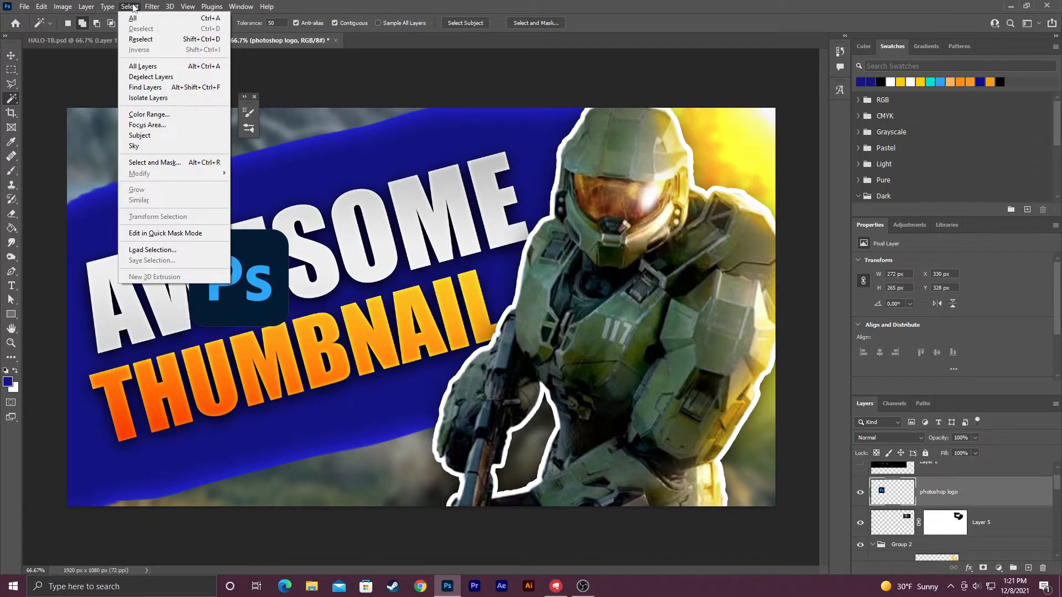
pyautogui.click(272, 254)
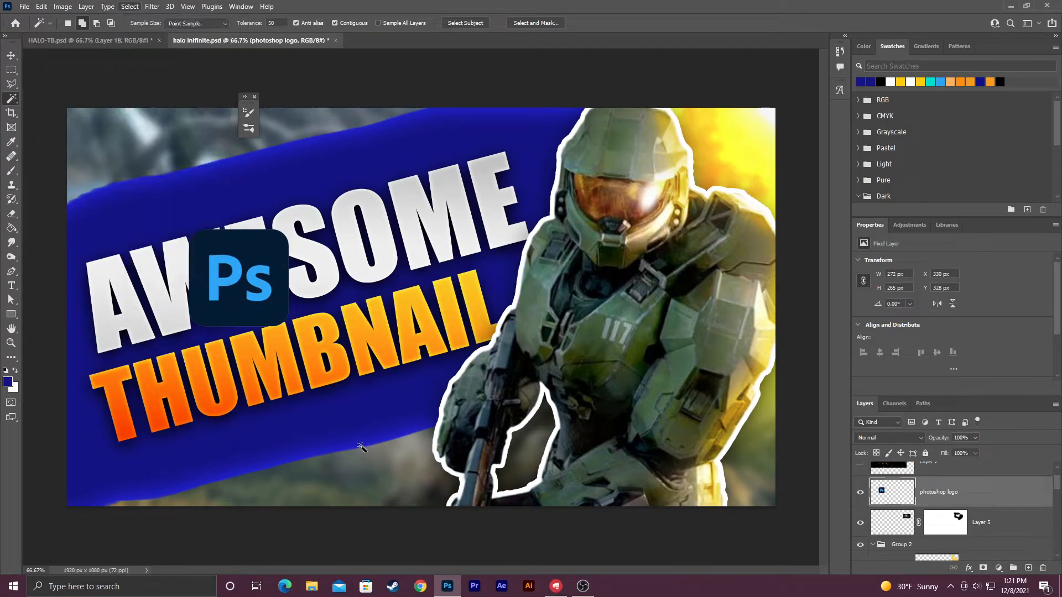
pyautogui.click(11, 55)
pyautogui.moveTo(263, 277); pyautogui.dragTo(388, 436)
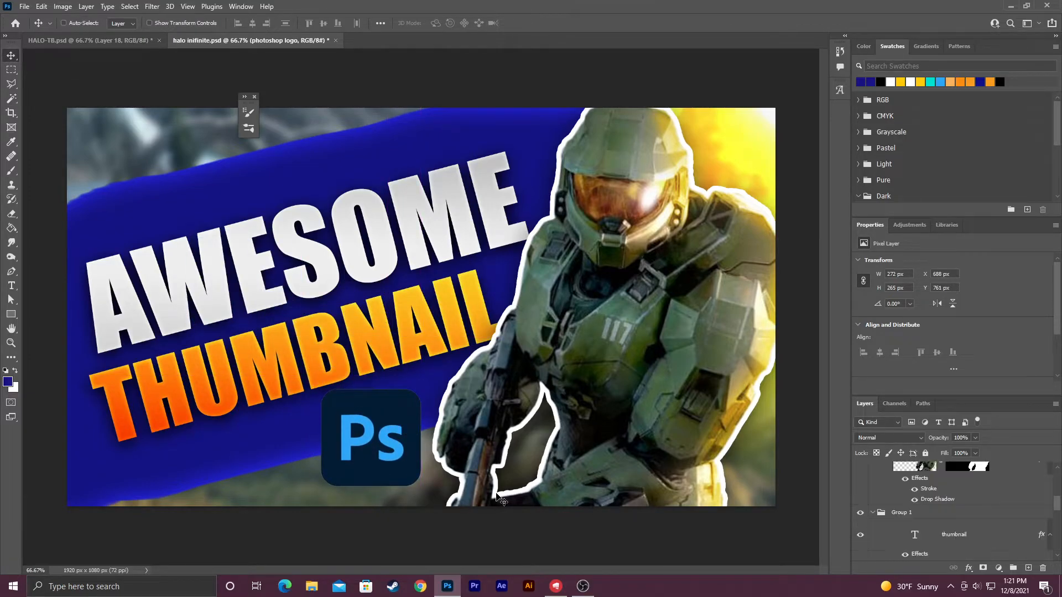
# - Refine the logo's outline in Select and Mask with smooth 13, feather 1.0 px and shift edge -12%, output to a new layer with layer mask
pyautogui.scroll(5, 969, 511)
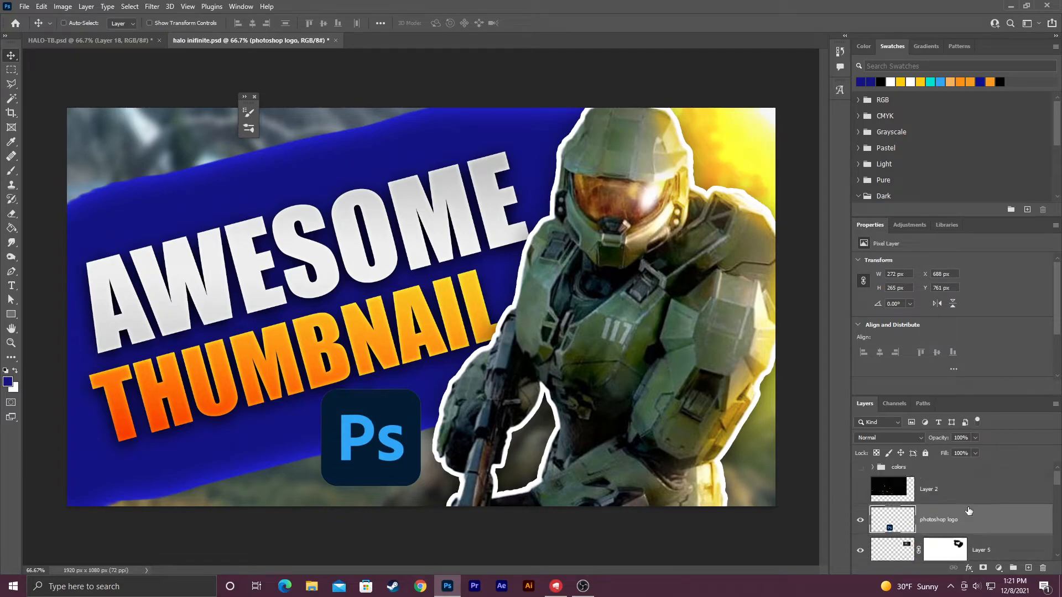
pyautogui.keyDown('ctrl'); pyautogui.click(892, 520); pyautogui.keyUp('ctrl')
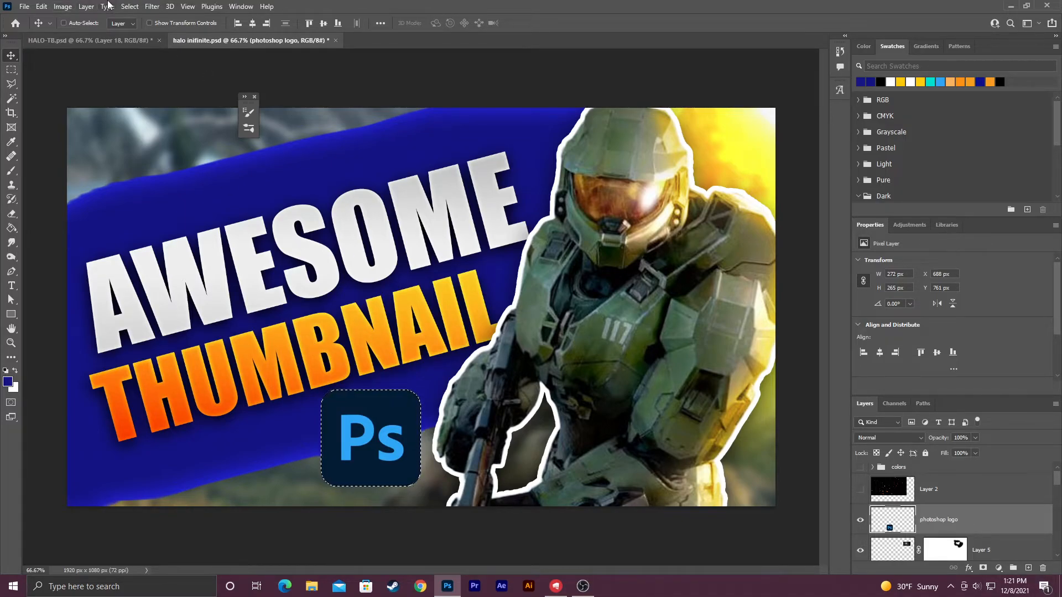
pyautogui.click(129, 7)
pyautogui.click(172, 161)
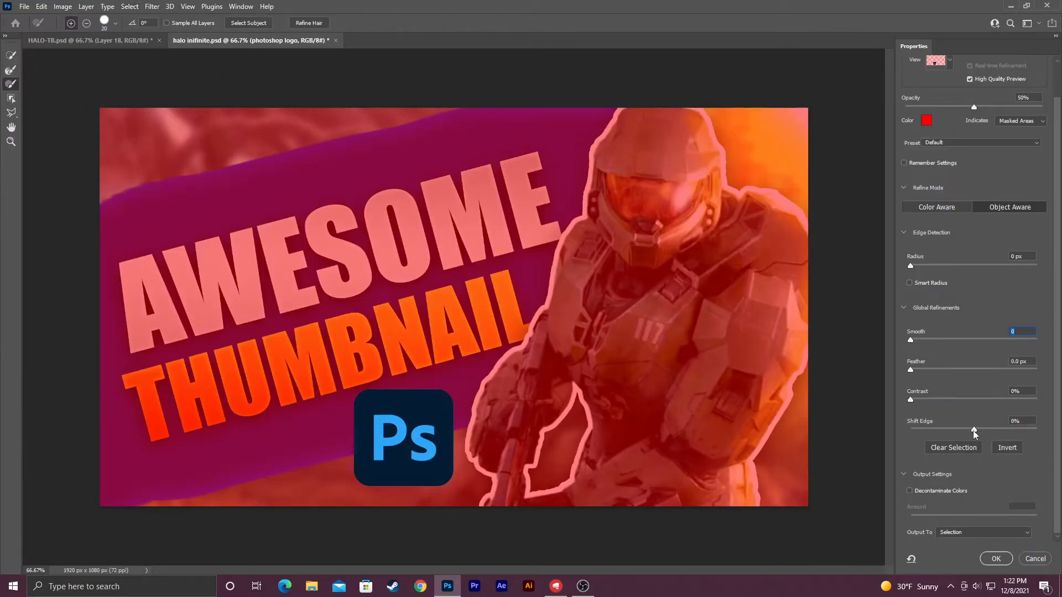
pyautogui.moveTo(973, 430); pyautogui.dragTo(967, 430)
pyautogui.moveTo(912, 340); pyautogui.dragTo(927, 339)
pyautogui.moveTo(925, 371); pyautogui.dragTo(918, 371)
pyautogui.click(979, 532)
pyautogui.click(987, 552)
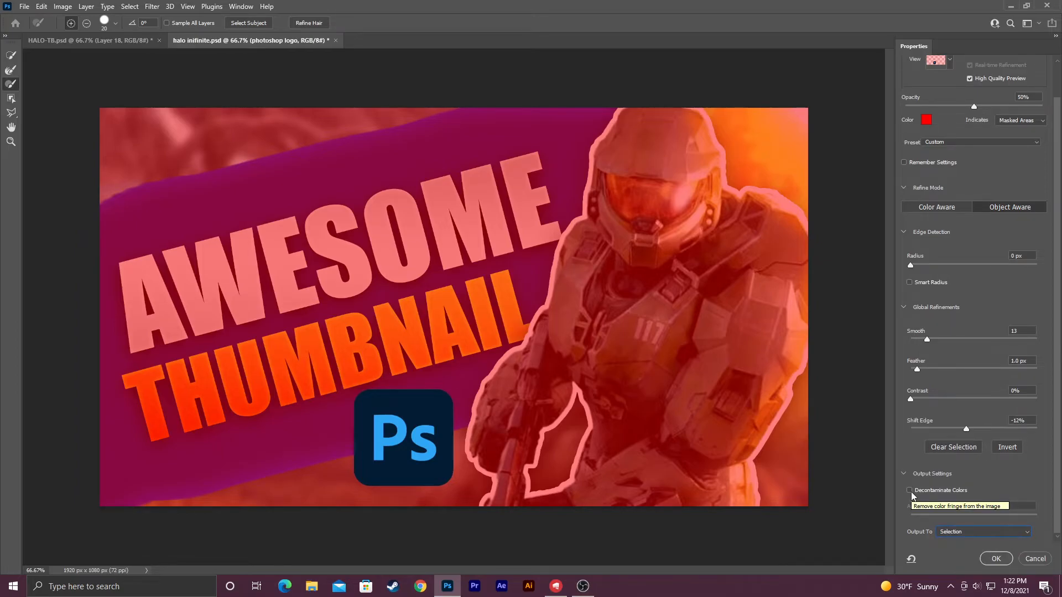
pyautogui.click(1003, 531)
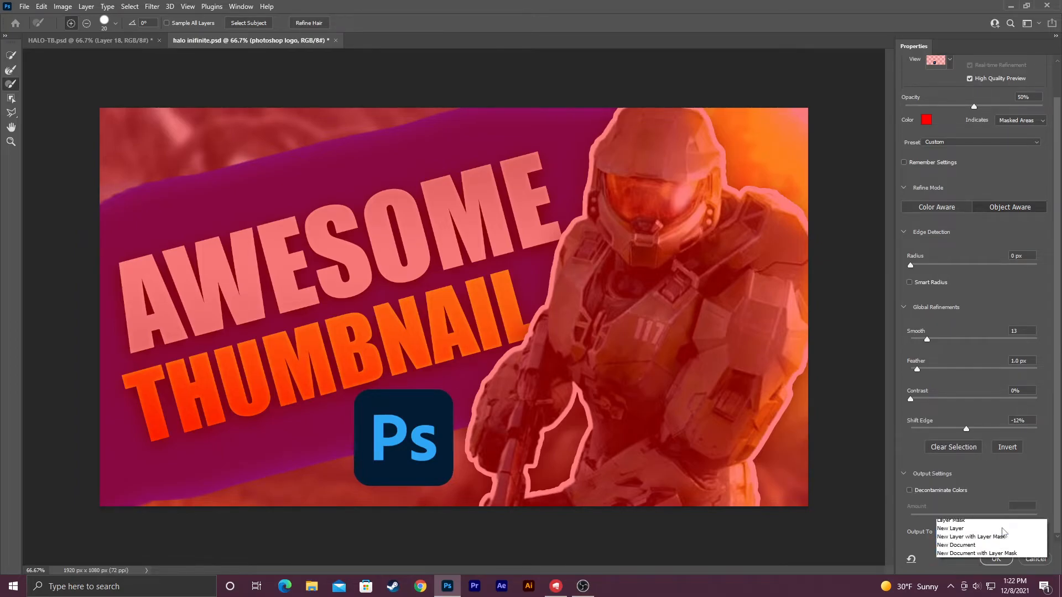
pyautogui.click(1003, 536)
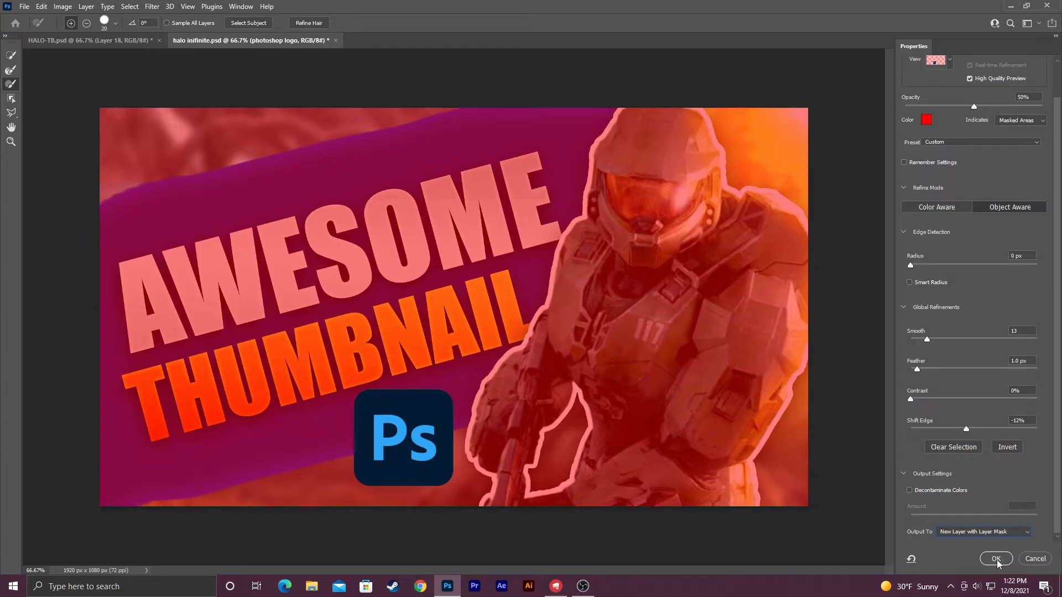
pyautogui.click(996, 559)
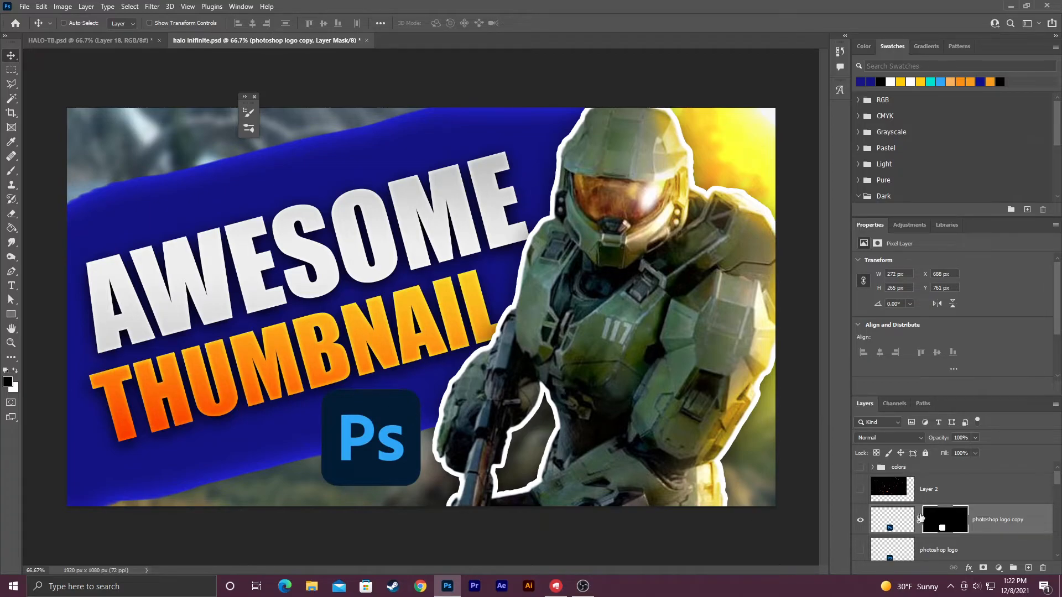
# - Add an inner glow and a drop shadow to the photoshop logo copy layer
pyautogui.click(1018, 524)
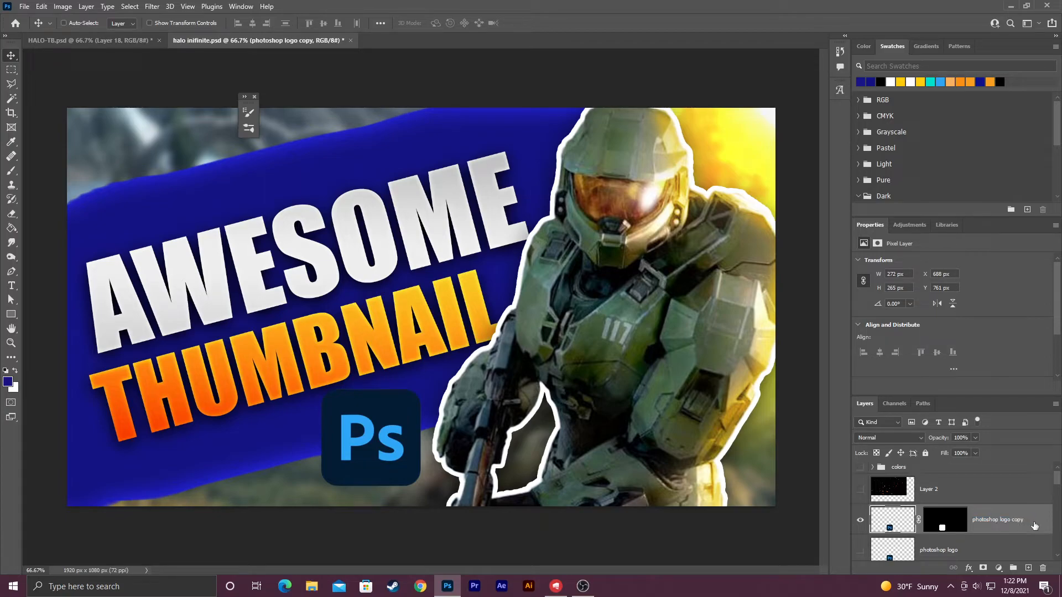
pyautogui.doubleClick(1029, 527)
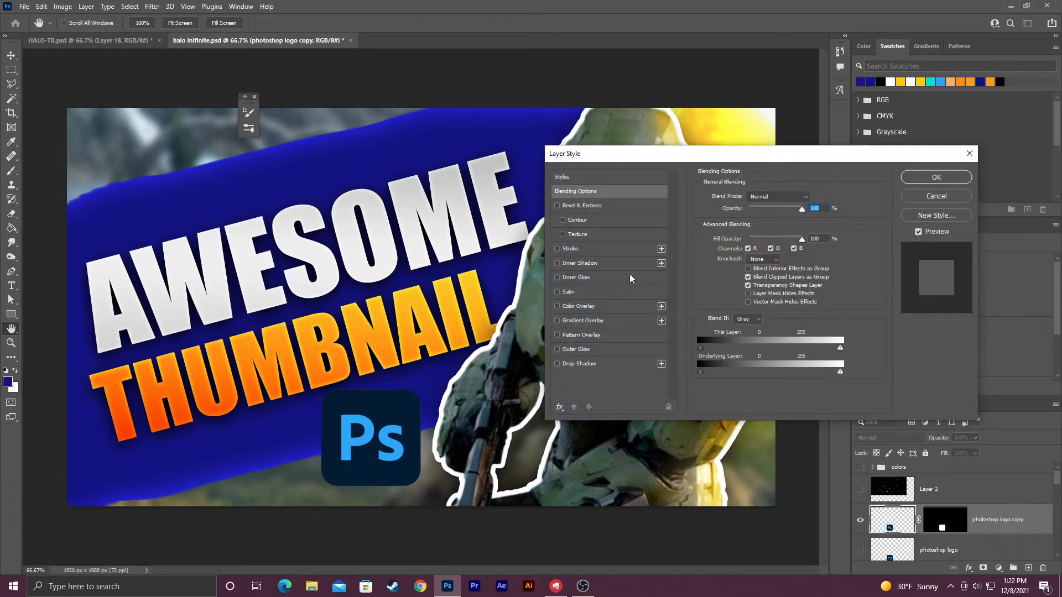
pyautogui.click(557, 277)
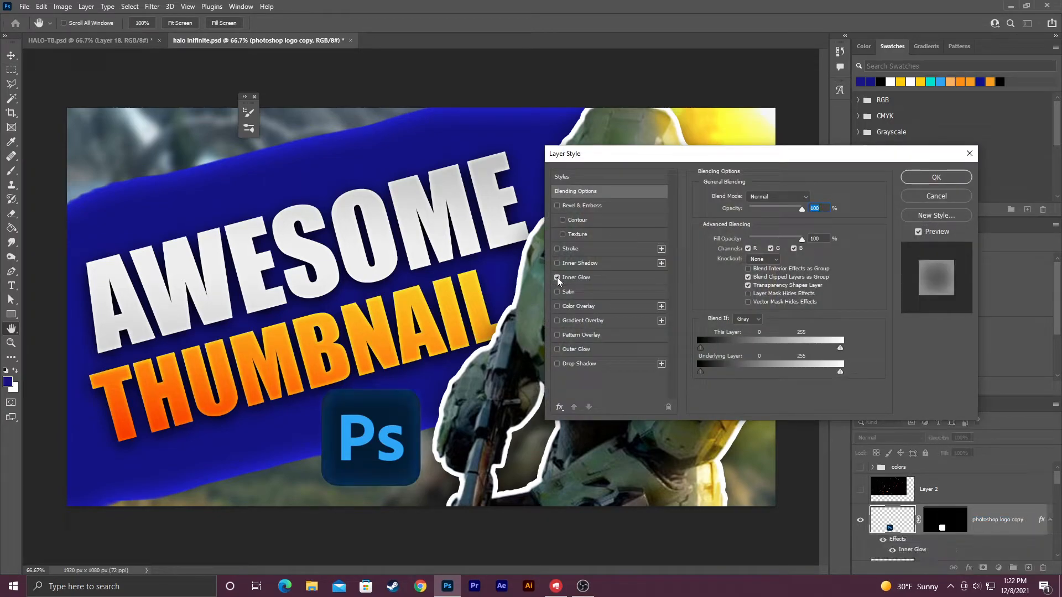
pyautogui.click(559, 348)
pyautogui.click(557, 363)
pyautogui.click(556, 350)
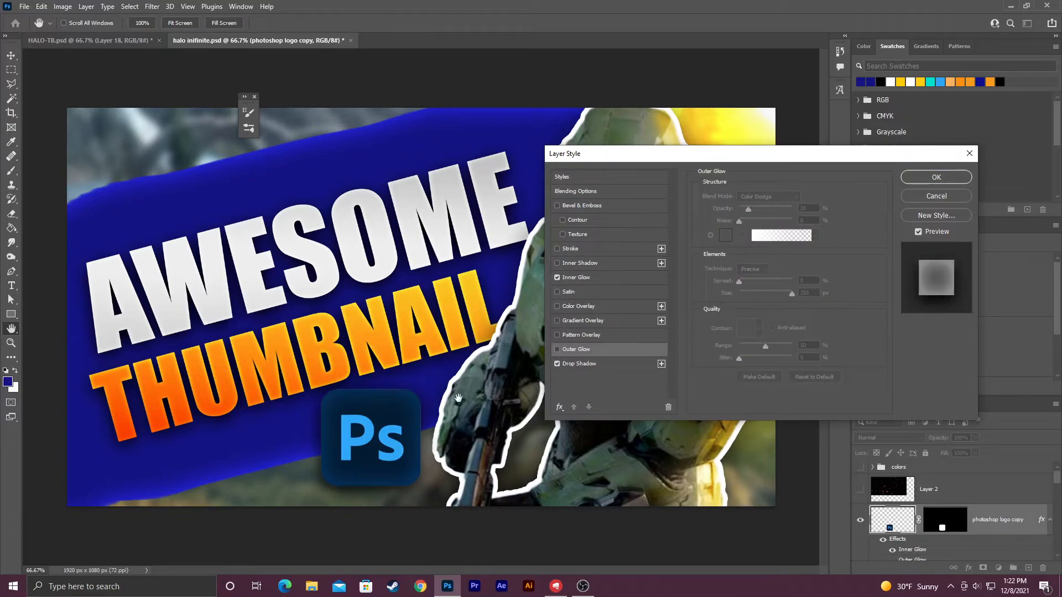
pyautogui.click(931, 174)
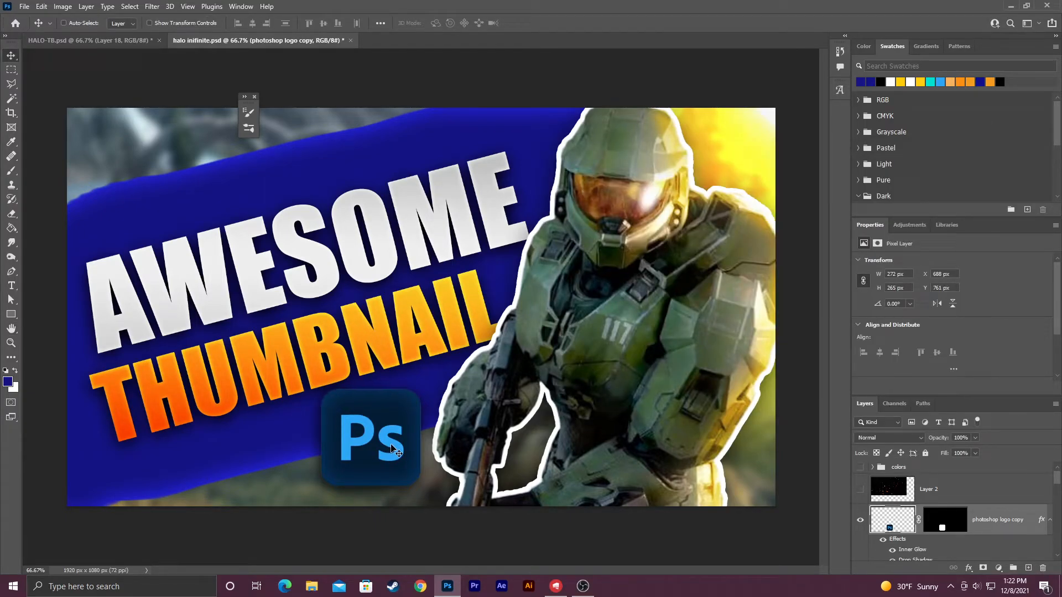
# - Nudge the Ps logo slightly right, then skew and tilt it by about -16° to follow the title's slant
pyautogui.moveTo(395, 447); pyautogui.dragTo(402, 448)
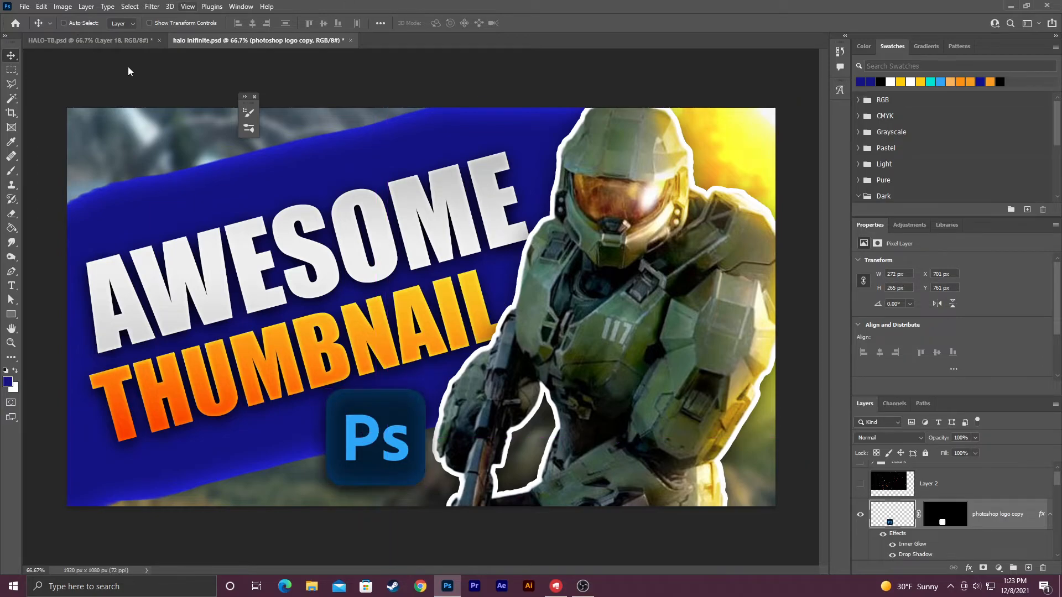
pyautogui.click(41, 6)
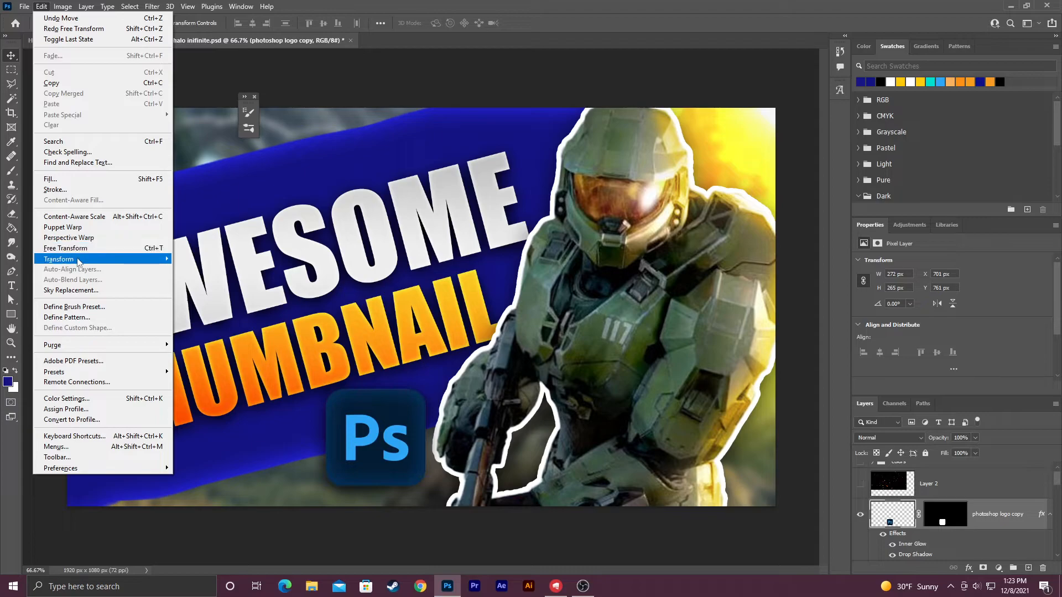
pyautogui.moveTo(79, 258)
pyautogui.click(211, 315)
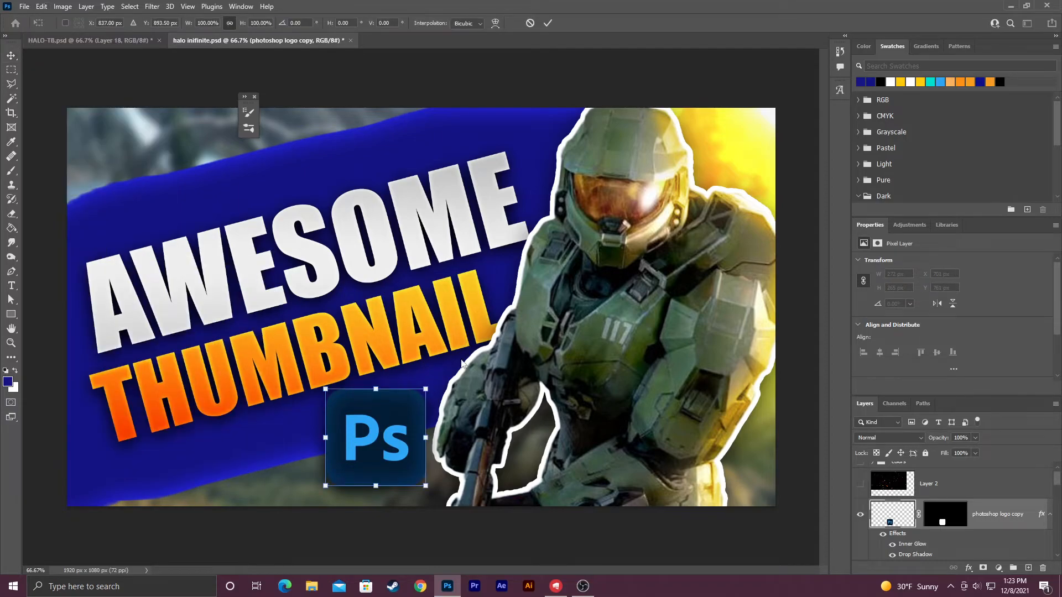
pyautogui.moveTo(375, 388); pyautogui.dragTo(359, 389)
pyautogui.moveTo(426, 488); pyautogui.dragTo(426, 488)
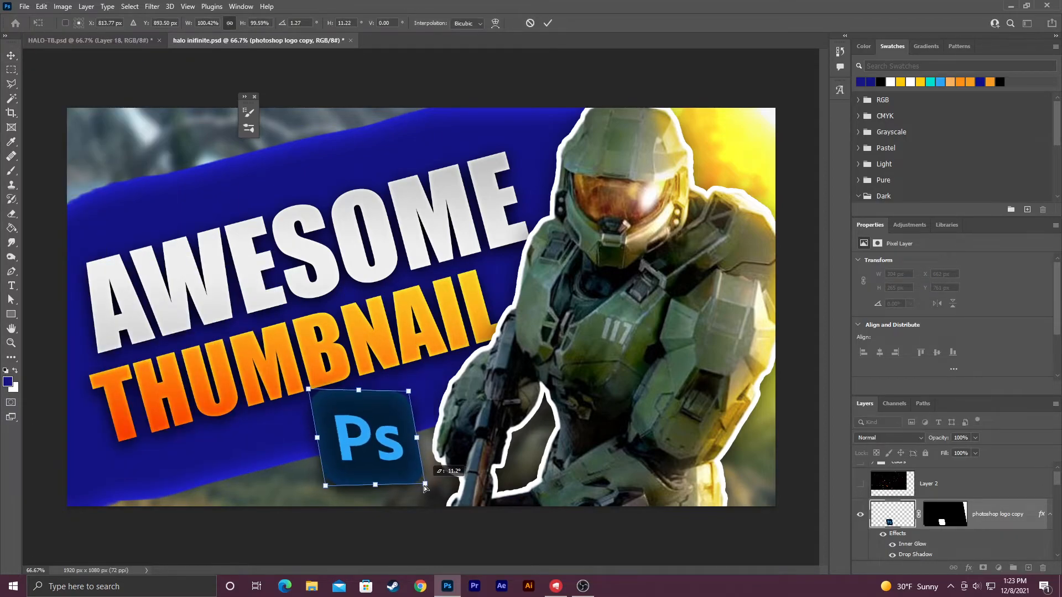
pyautogui.moveTo(381, 457); pyautogui.dragTo(389, 462)
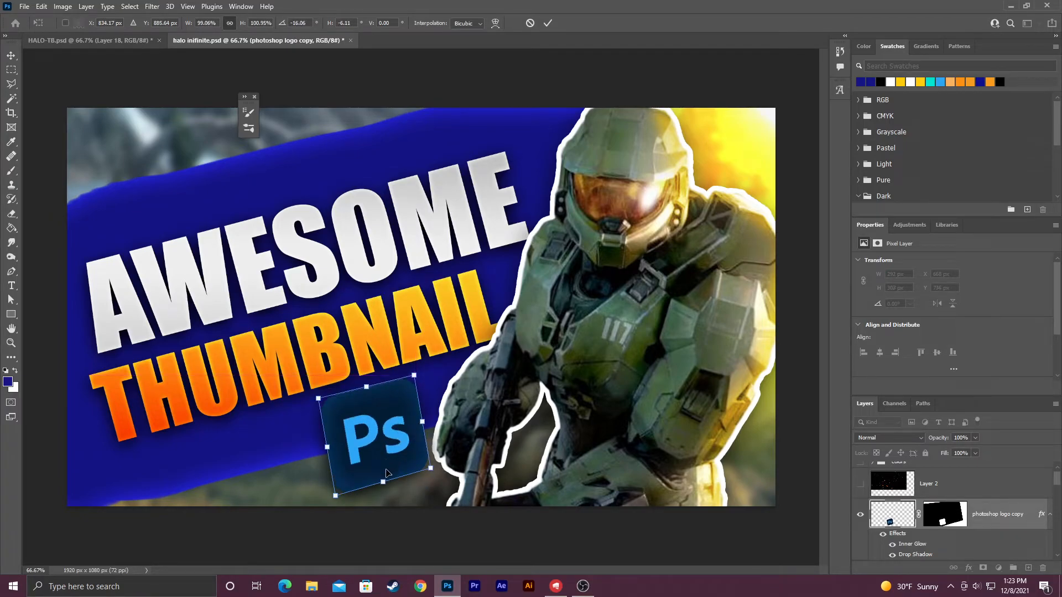
pyautogui.click(547, 23)
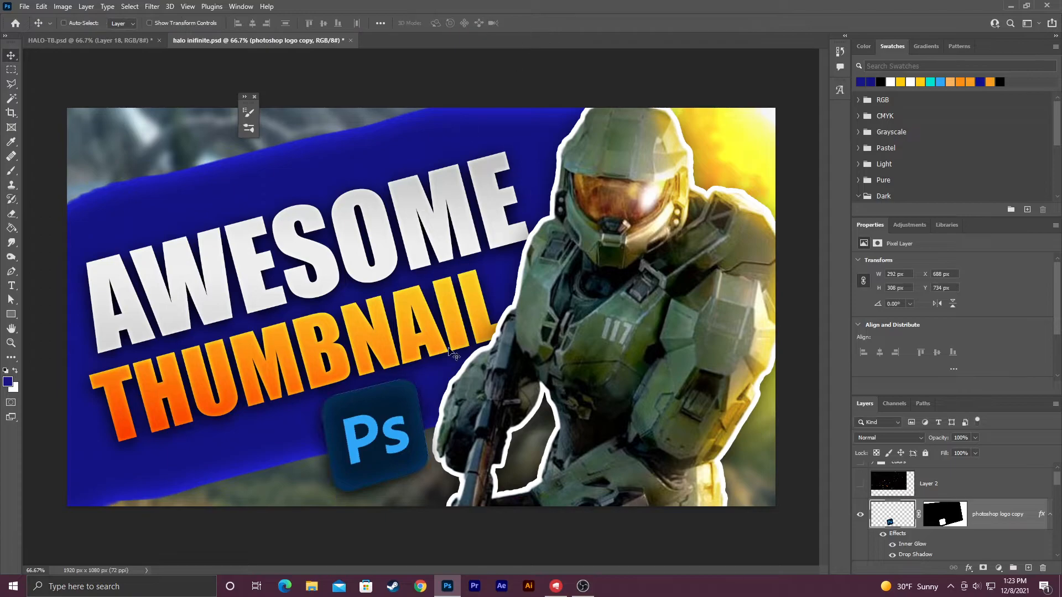
# - Shrink the tilted Ps logo around its centre to about 86% width and 82% height
pyautogui.hotkey('ctrl', 't')
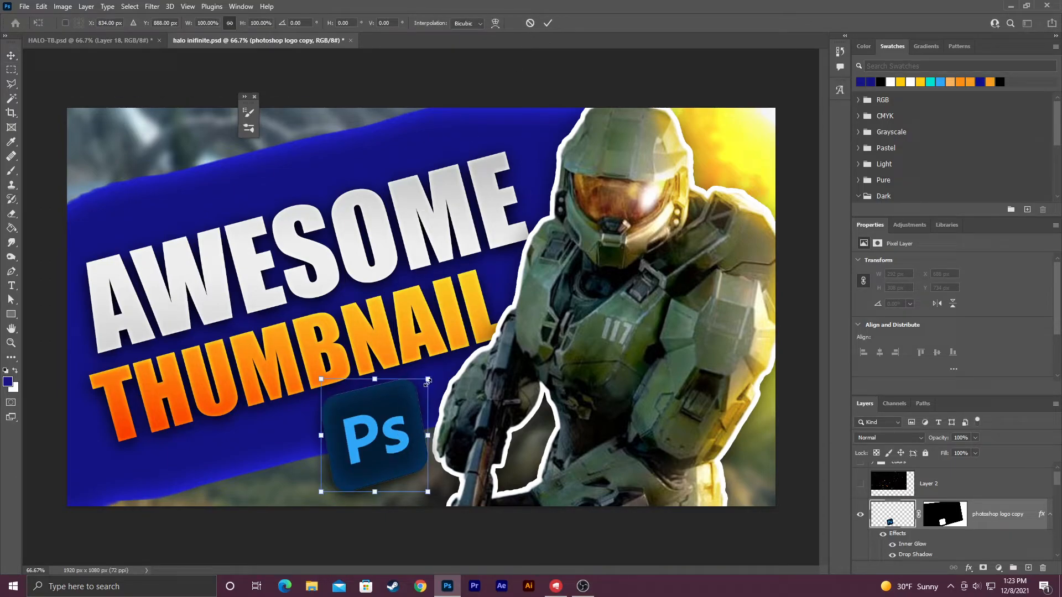
pyautogui.moveTo(426, 380); pyautogui.dragTo(421, 389)
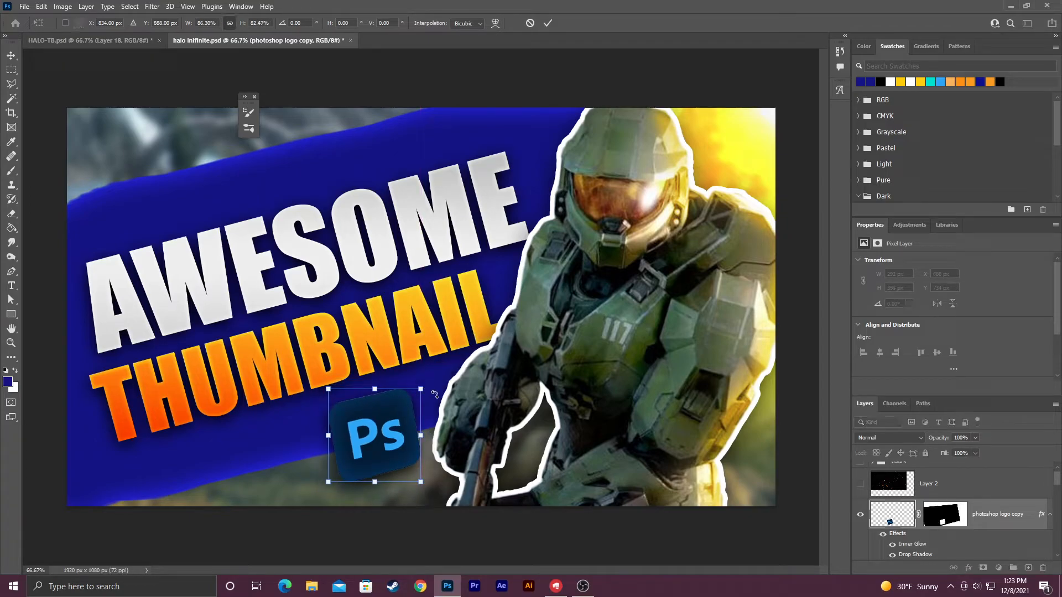
pyautogui.press('Return')
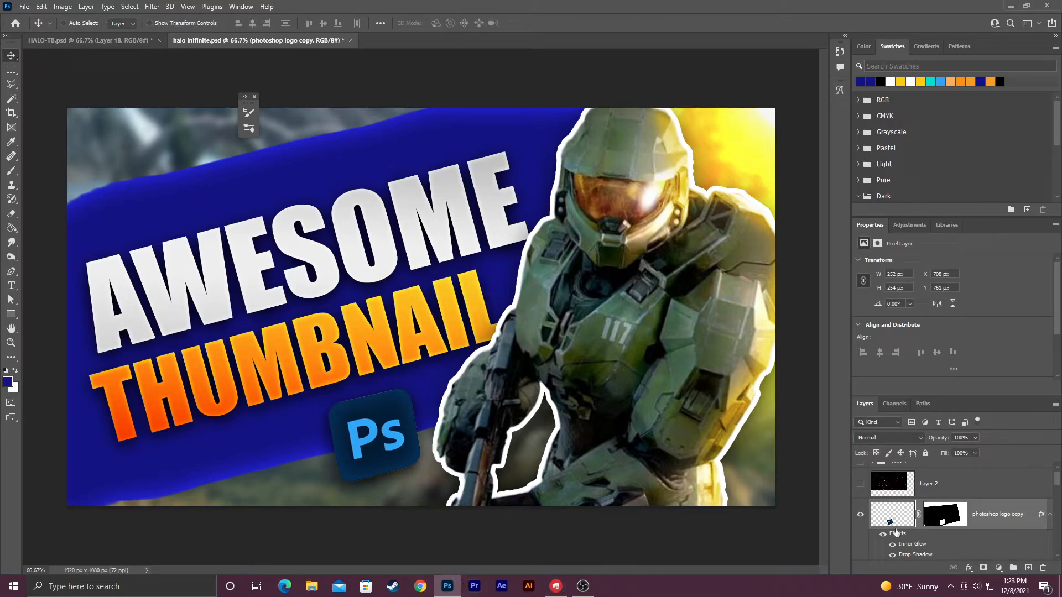
# - Move the Ps logo slightly down and enlarge it a little to about 267 × 269 px
pyautogui.moveTo(391, 445); pyautogui.dragTo(391, 456)
pyautogui.hotkey('ctrl', 't')
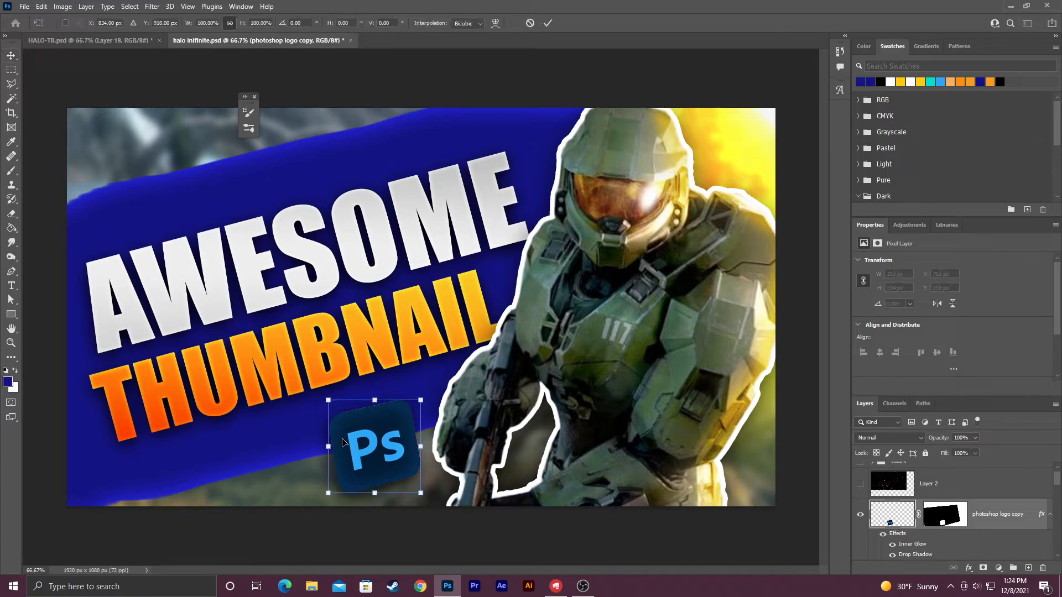
pyautogui.moveTo(328, 399); pyautogui.dragTo(322, 394)
pyautogui.press('Return')
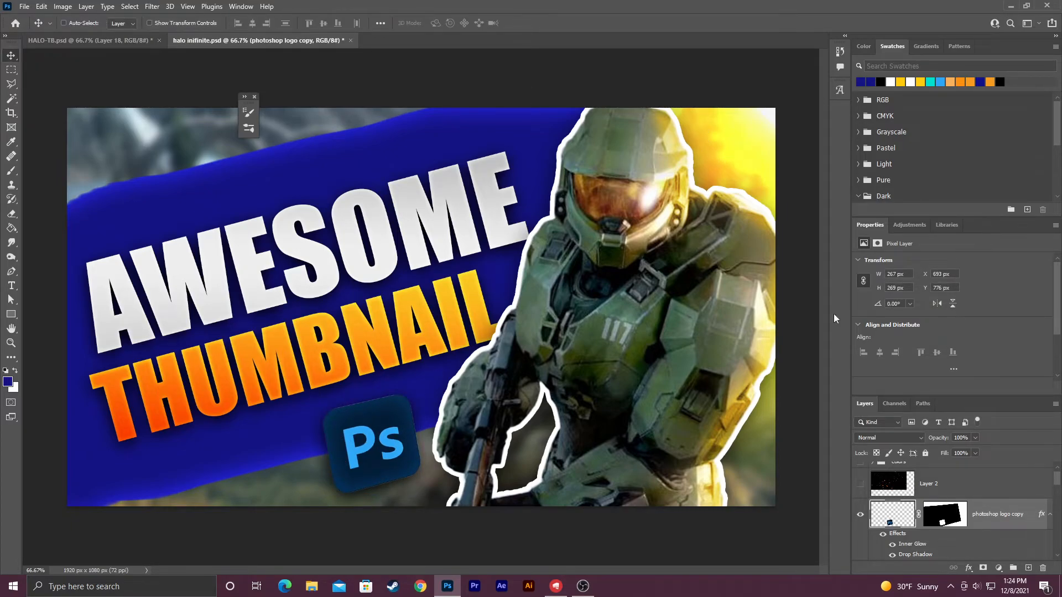
# - Add a new layer directly beneath the photoshop logo copy layer and sample the light blue of the Ps lettering as the paint colour
pyautogui.scroll(-2, 1016, 564)
pyautogui.scroll(-1, 992, 548)
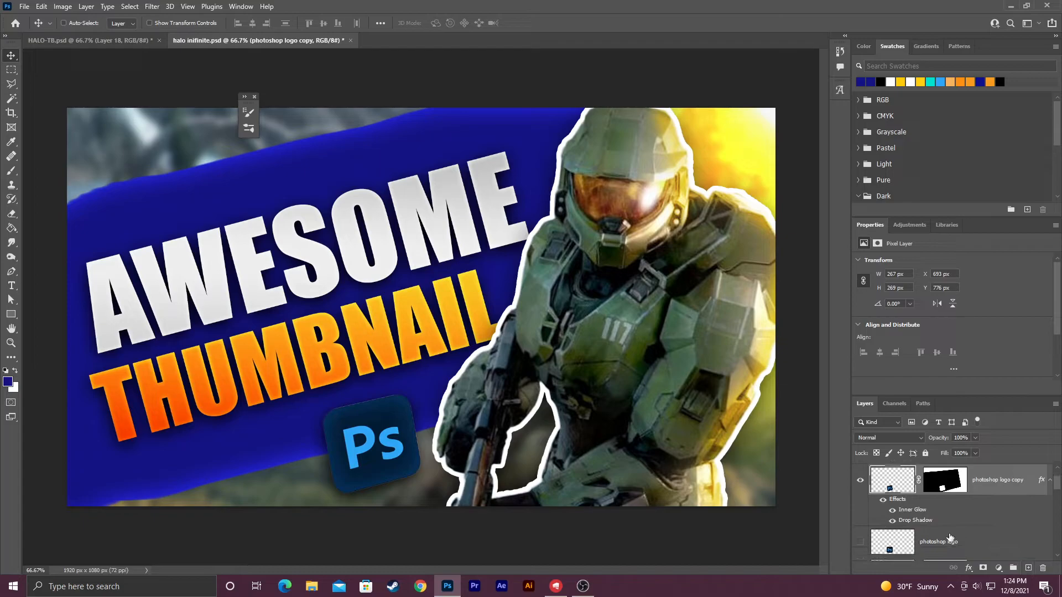
pyautogui.click(950, 546)
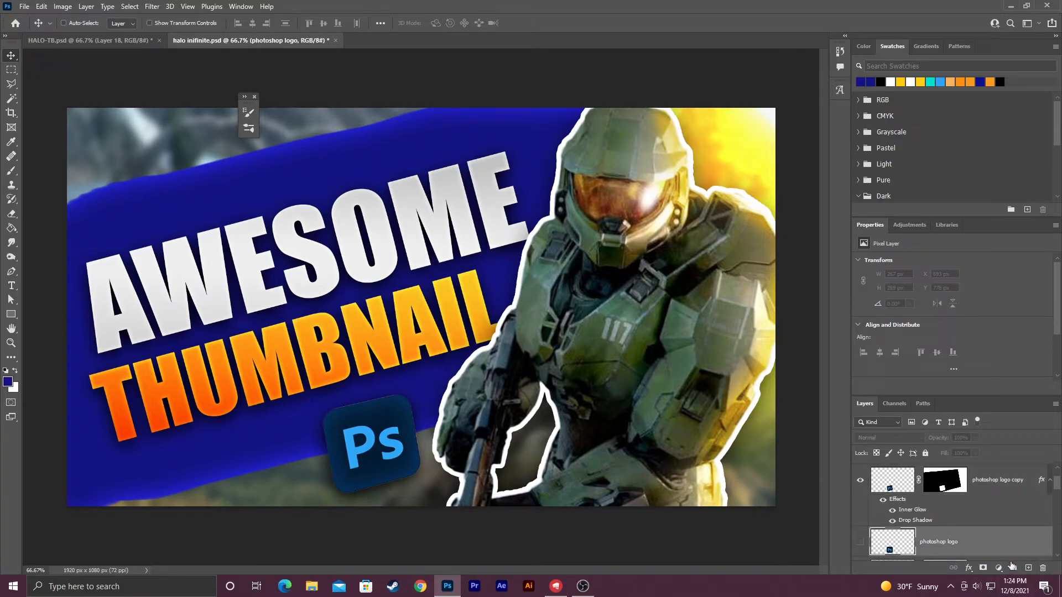
pyautogui.click(1029, 569)
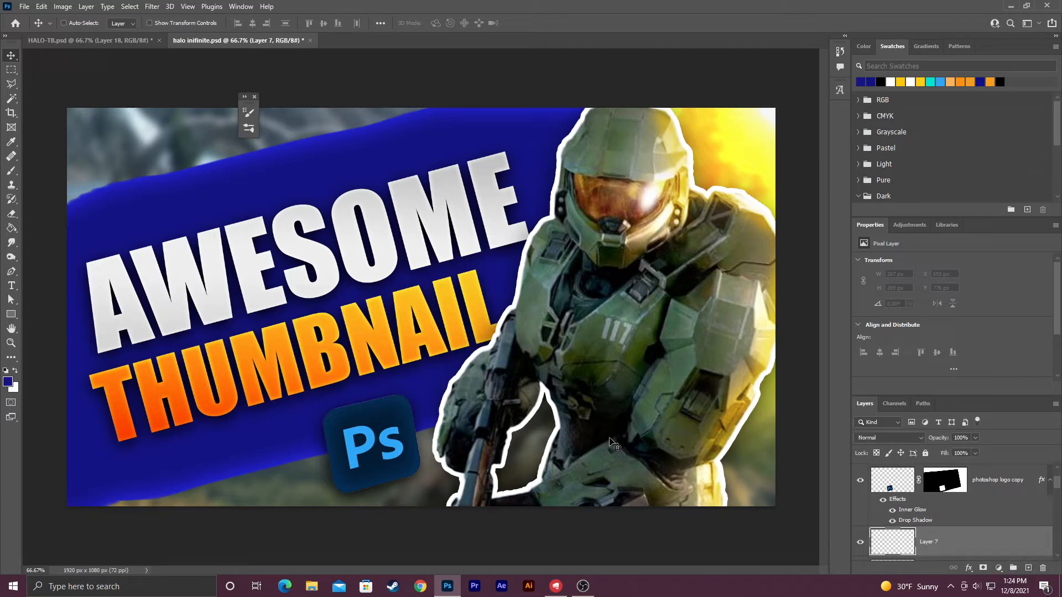
pyautogui.press('i')
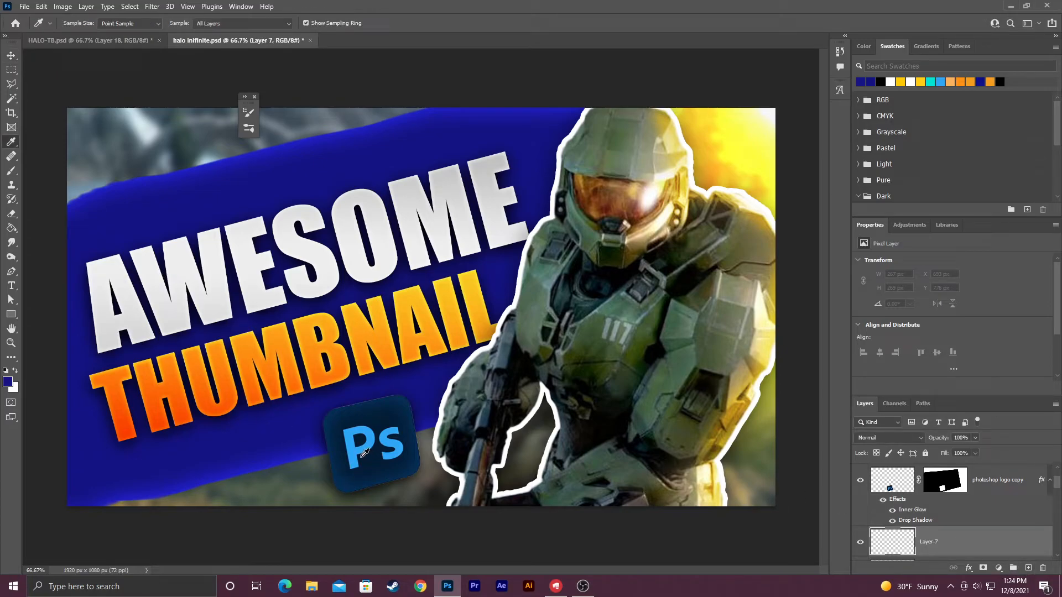
pyautogui.click(357, 452)
pyautogui.press('b')
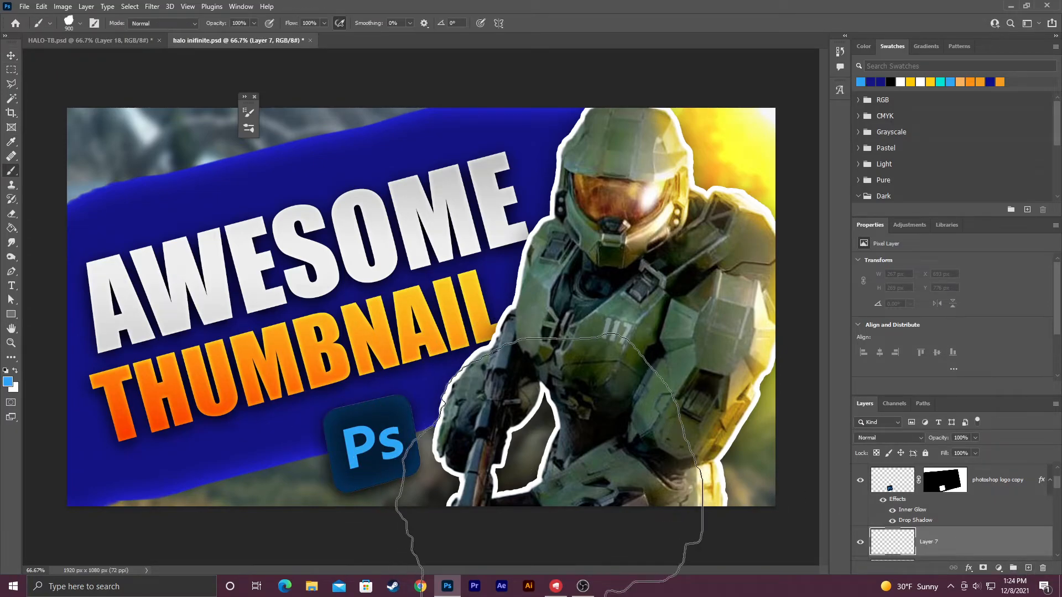
# - Paint a light blue glow behind the Ps logo with a 500 px Soft Round brush
pyautogui.click(77, 26)
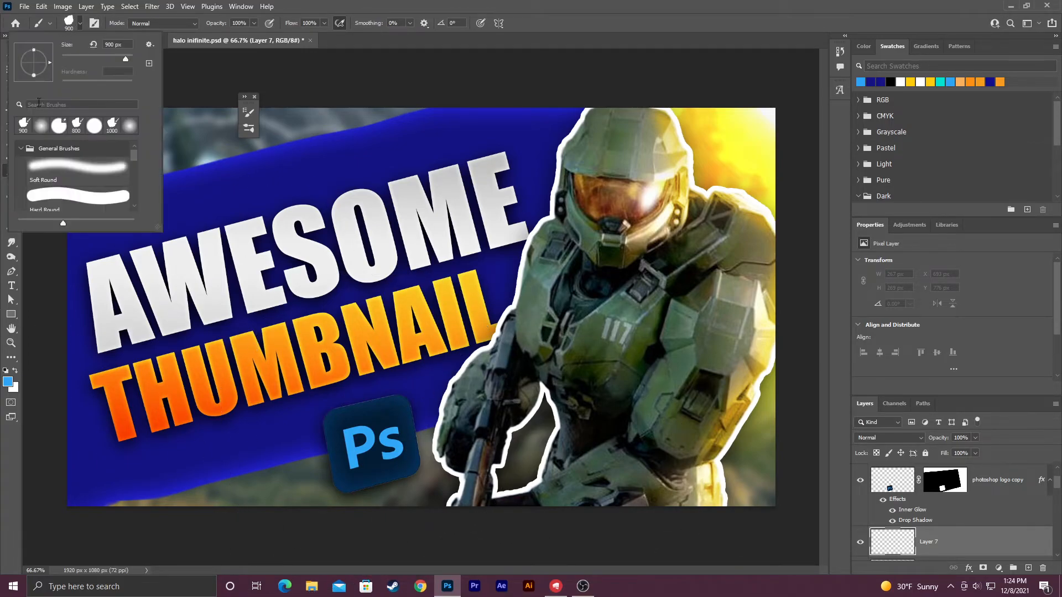
pyautogui.click(58, 166)
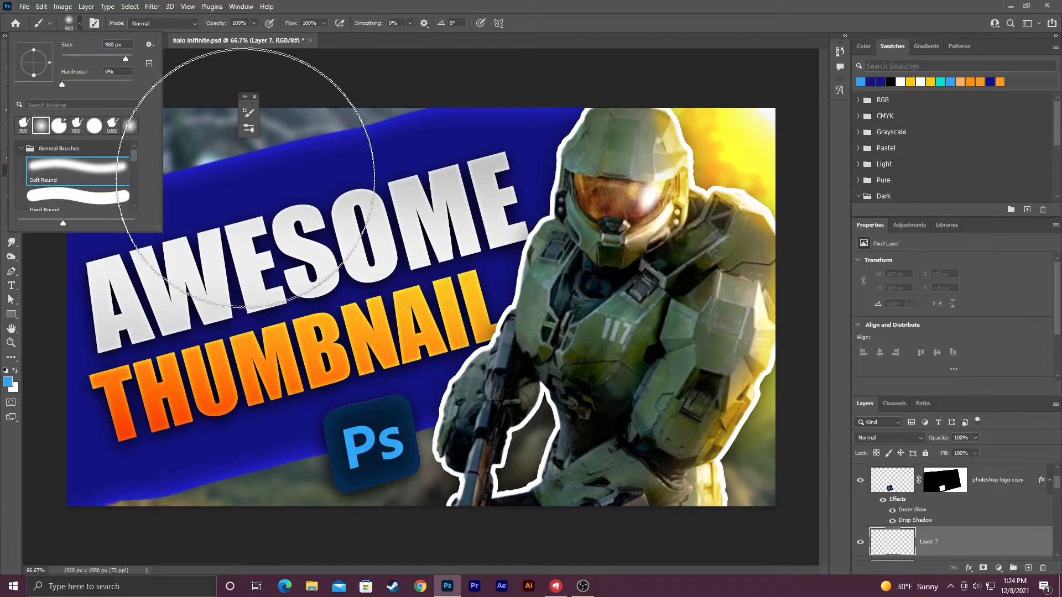
pyautogui.click(78, 23)
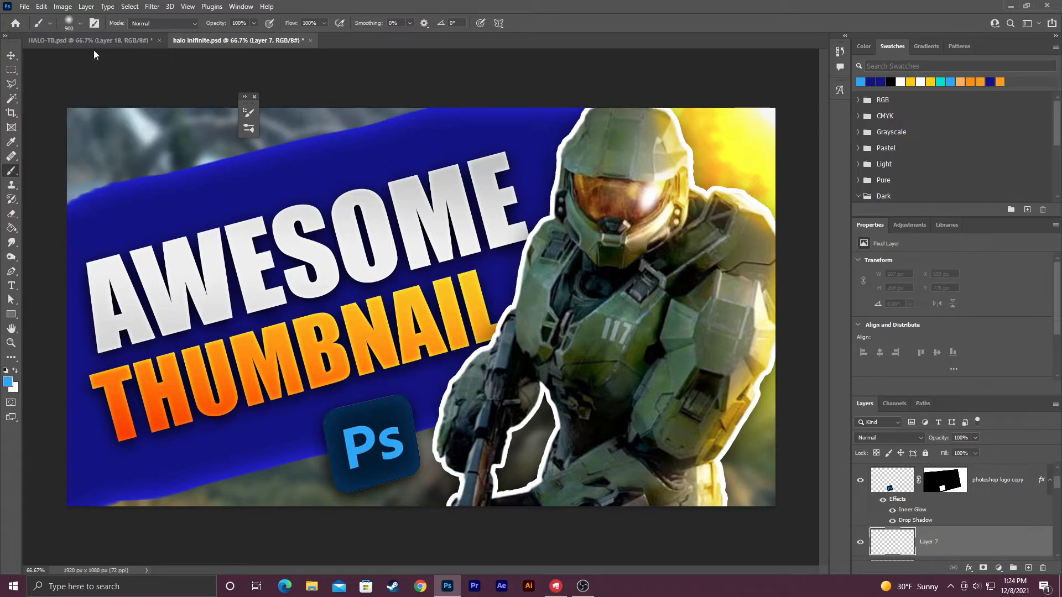
pyautogui.press('[')
pyautogui.press('[')
pyautogui.press('[')
pyautogui.press('[')
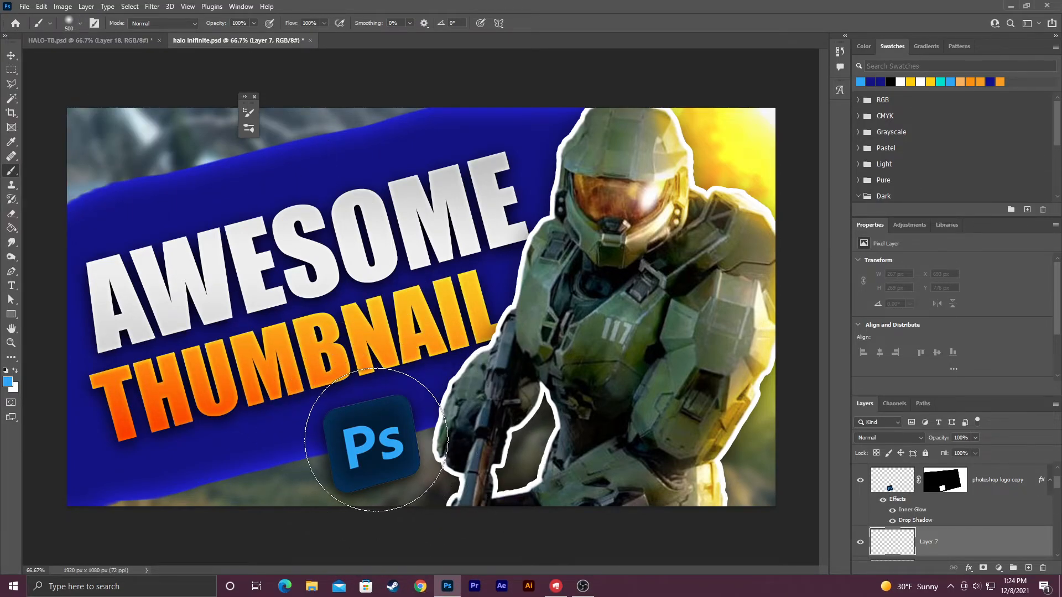
pyautogui.click(374, 441)
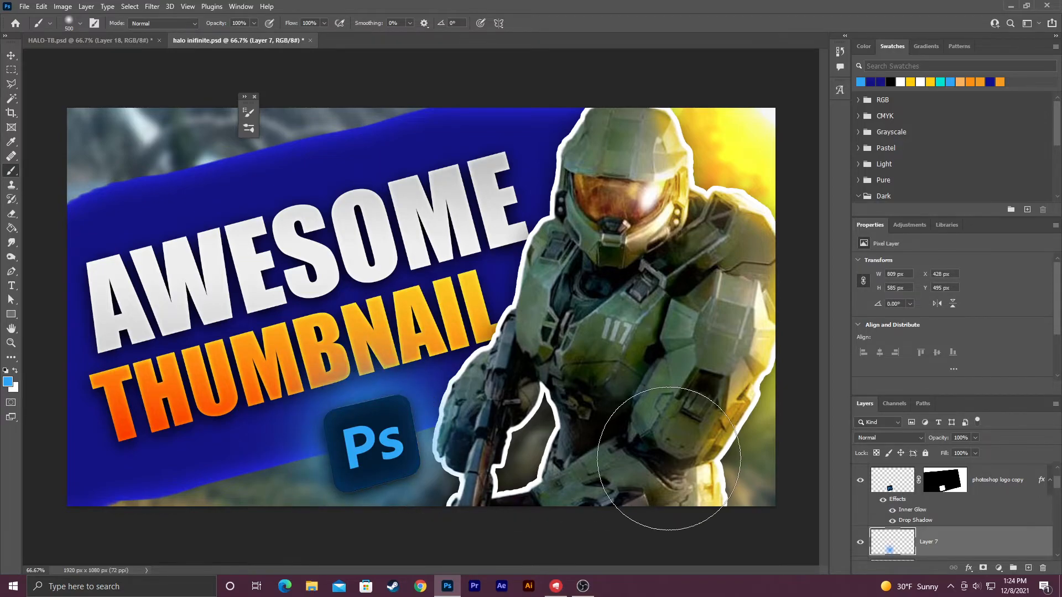
# - Set the blue glow layer's blend mode to Overlay and reduce its opacity slightly
pyautogui.click(909, 440)
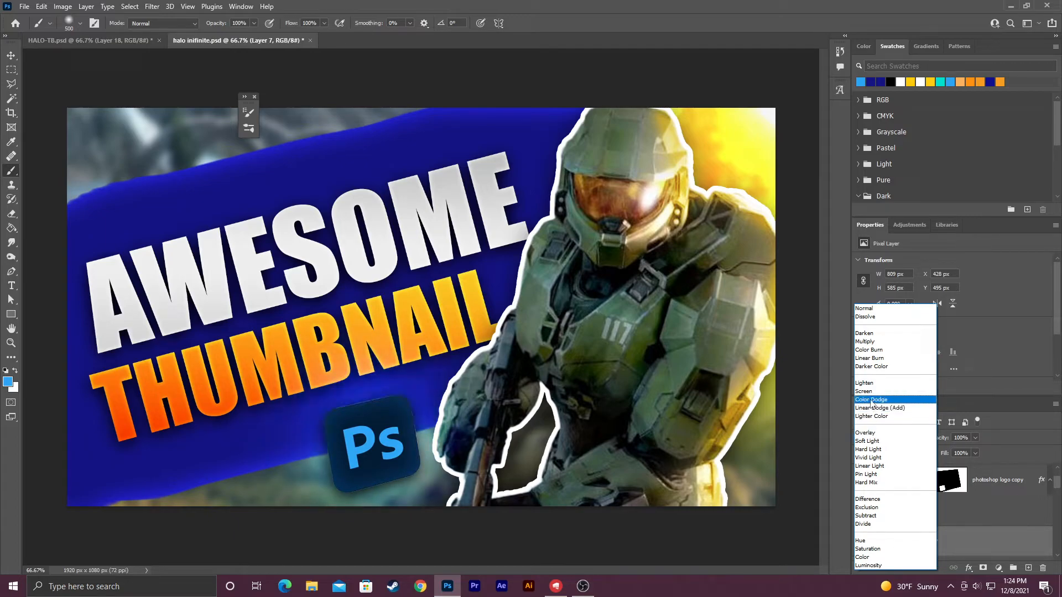
pyautogui.click(873, 434)
pyautogui.moveTo(947, 441); pyautogui.dragTo(937, 440)
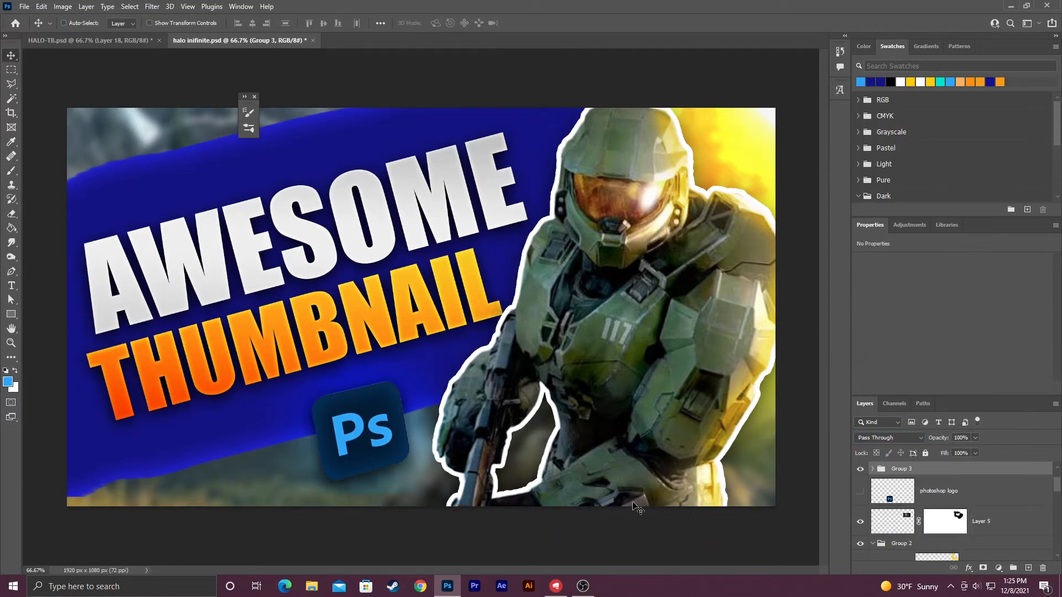
# - Show the embers image on Layer 2 and move Group 3 with the Ps logo slightly right and down
pyautogui.scroll(2, 908, 548)
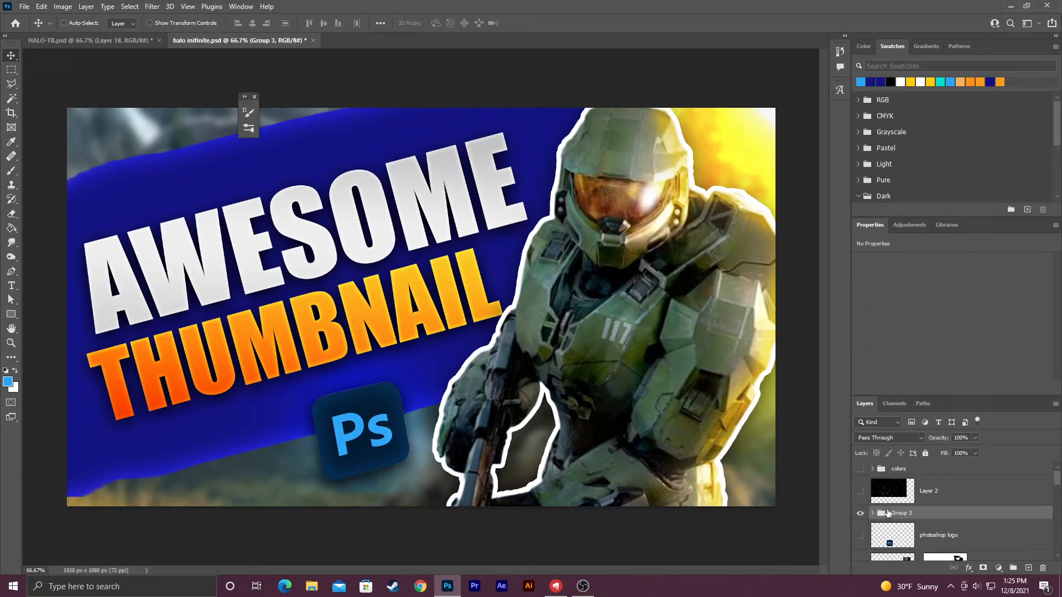
pyautogui.click(860, 494)
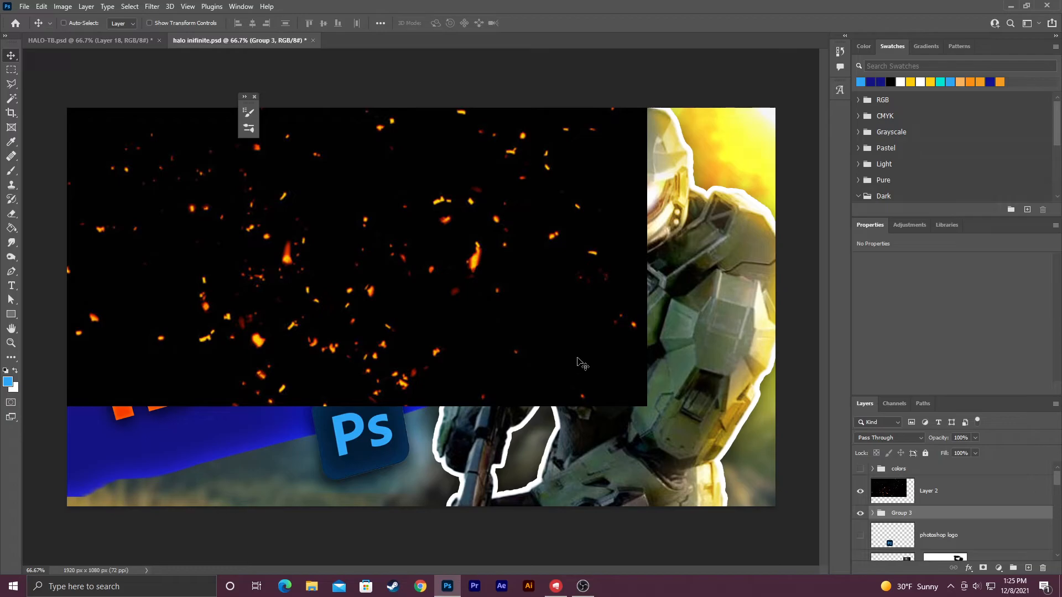
pyautogui.moveTo(543, 350); pyautogui.dragTo(574, 373)
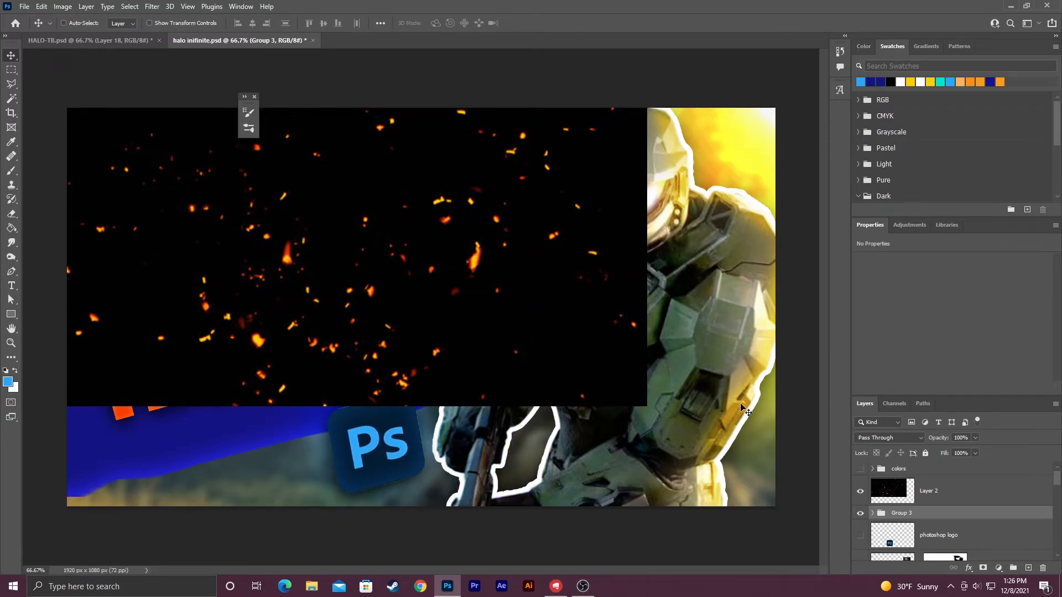
# - Blend the embers on Layer 2 with Screen and move them right and down to X 80, Y 84 px
pyautogui.click(956, 490)
pyautogui.moveTo(528, 292); pyautogui.dragTo(625, 372)
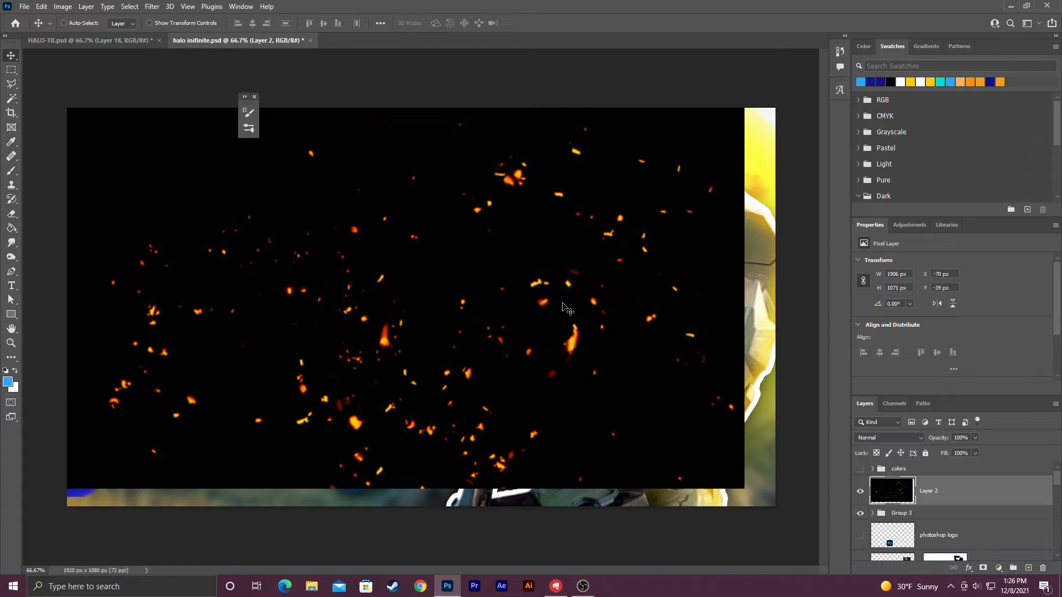
pyautogui.click(906, 441)
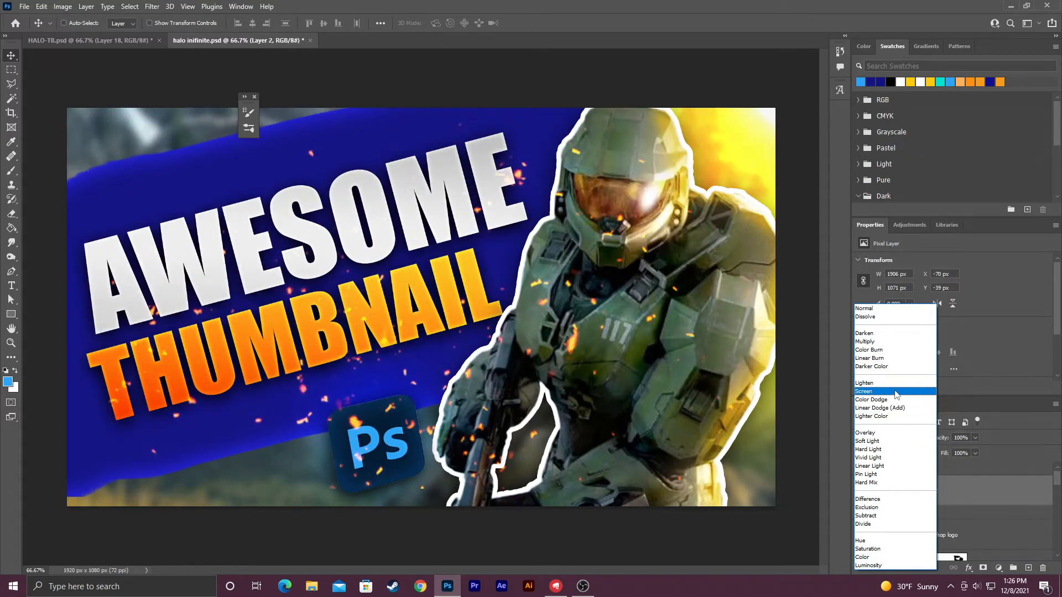
pyautogui.click(893, 392)
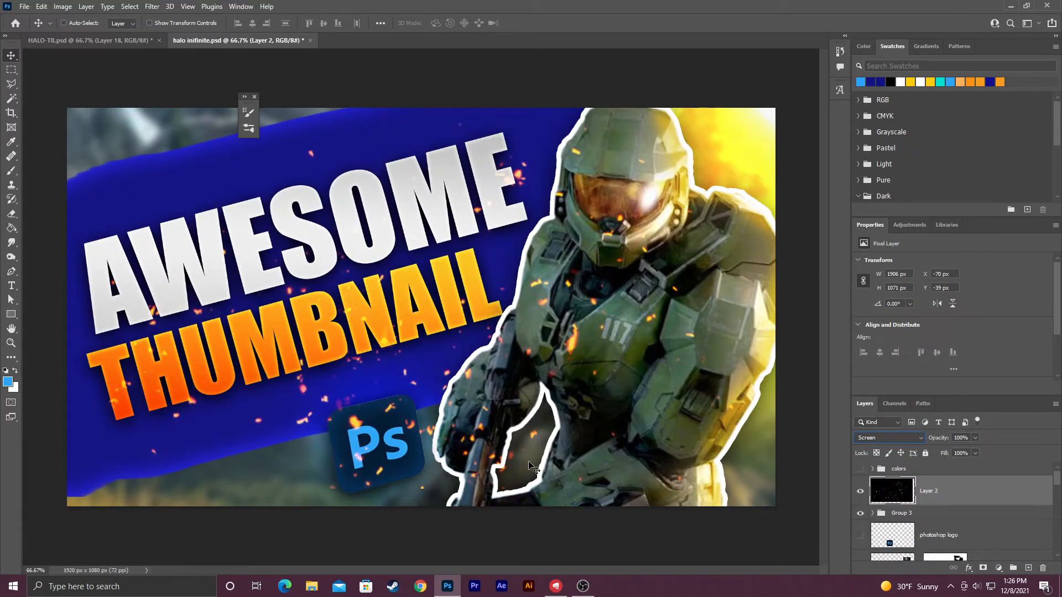
pyautogui.moveTo(568, 344); pyautogui.dragTo(623, 394)
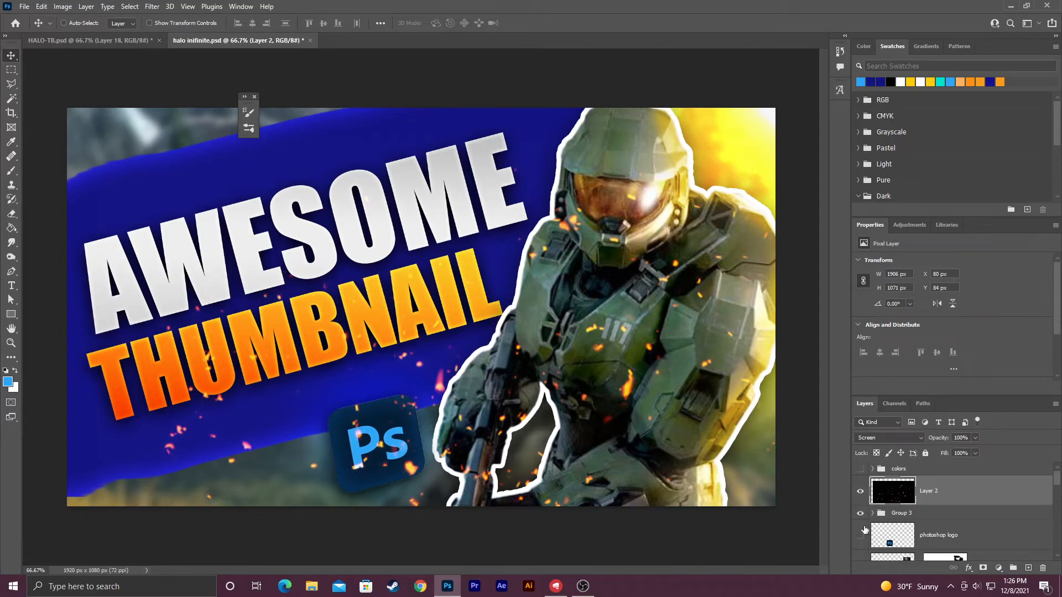
# - Add a layer mask to Layer 2 and paint out the embers over the title and Ps logo with the soft 500 px brush
pyautogui.click(983, 568)
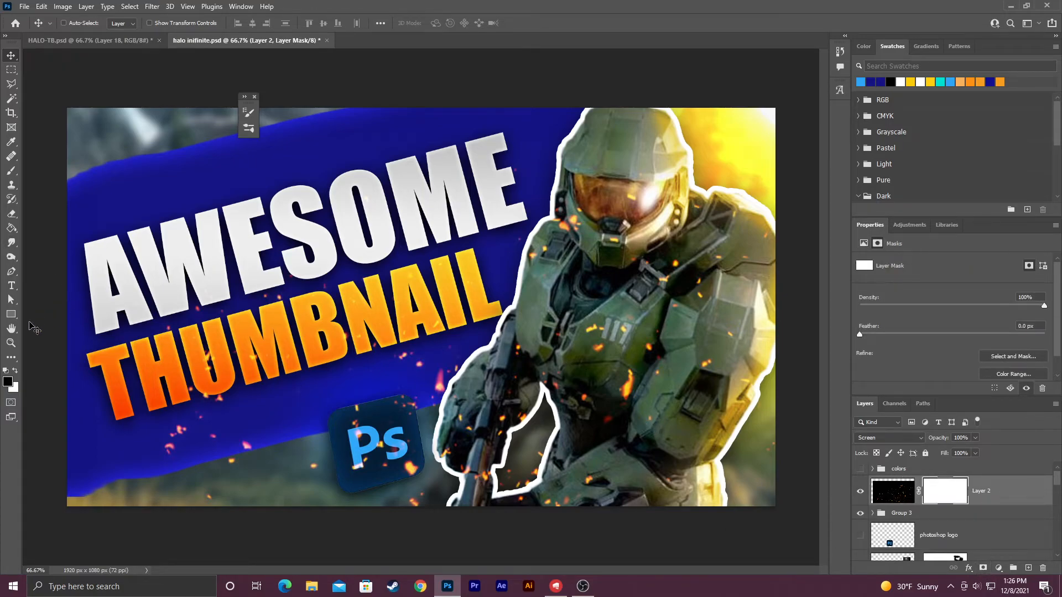
pyautogui.press('b')
pyautogui.moveTo(192, 351)
pyautogui.mouseDown()
pyautogui.moveTo(189, 312)
pyautogui.moveTo(200, 305)
pyautogui.moveTo(248, 277)
pyautogui.moveTo(326, 260)
pyautogui.mouseUp()
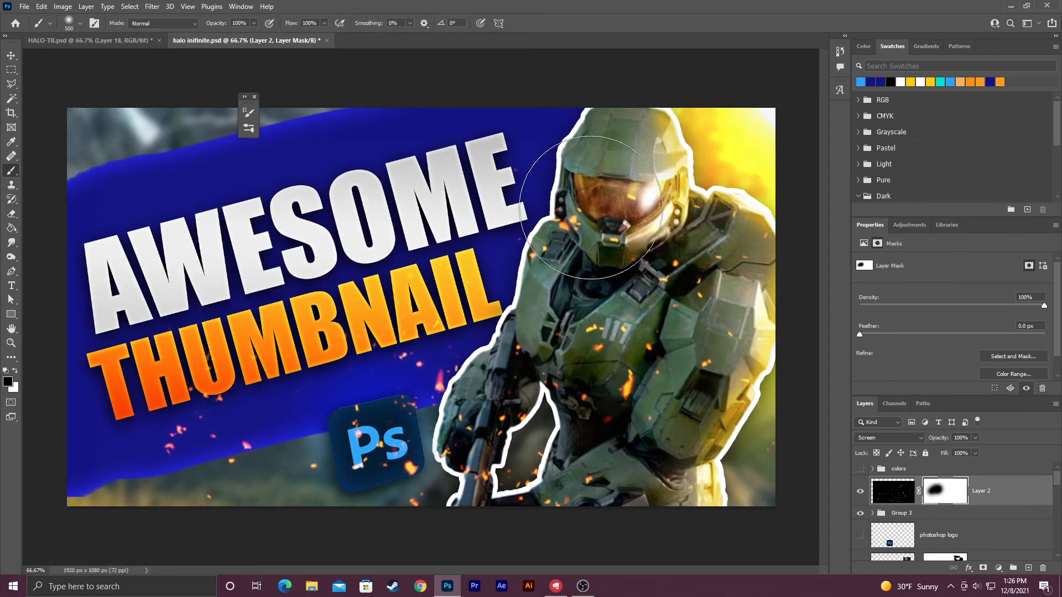
pyautogui.moveTo(356, 438); pyautogui.dragTo(378, 438)
pyautogui.click(378, 438)
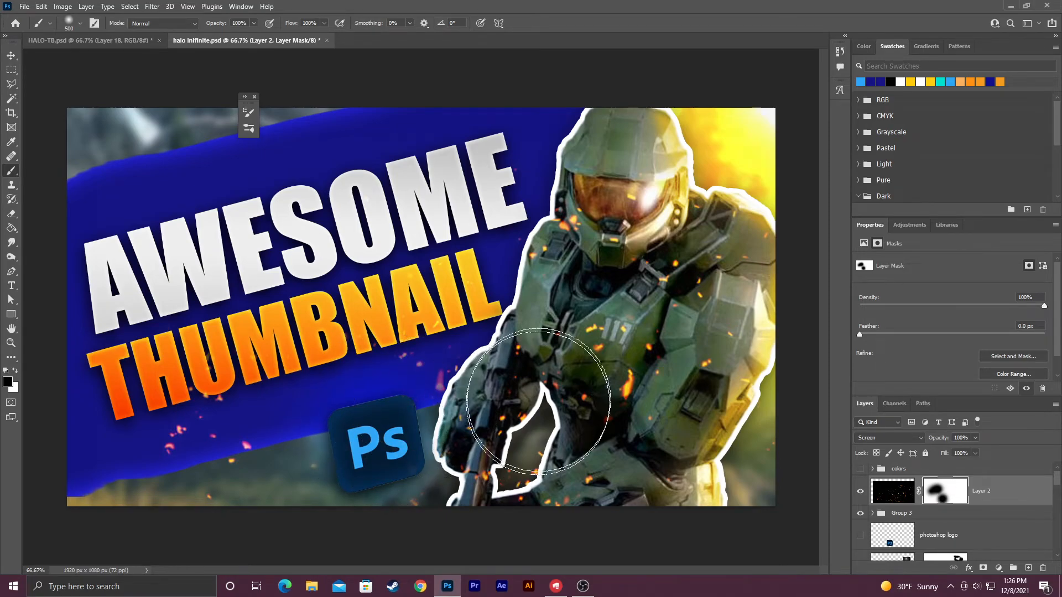
# - Mask out individual embers around the title and soldier with a Hard Round brush of 175 px
pyautogui.click(76, 24)
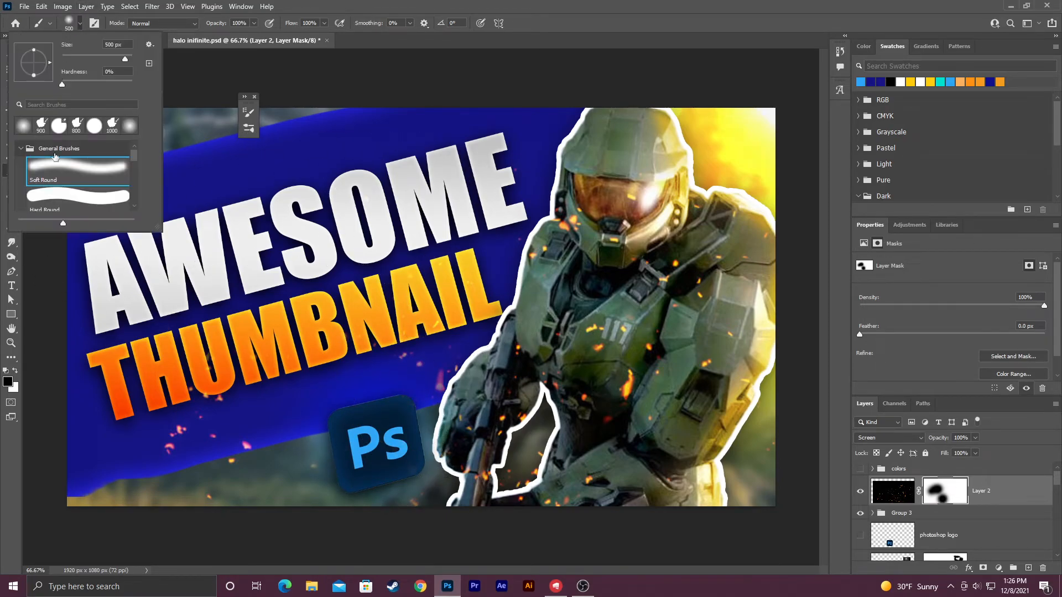
pyautogui.click(60, 196)
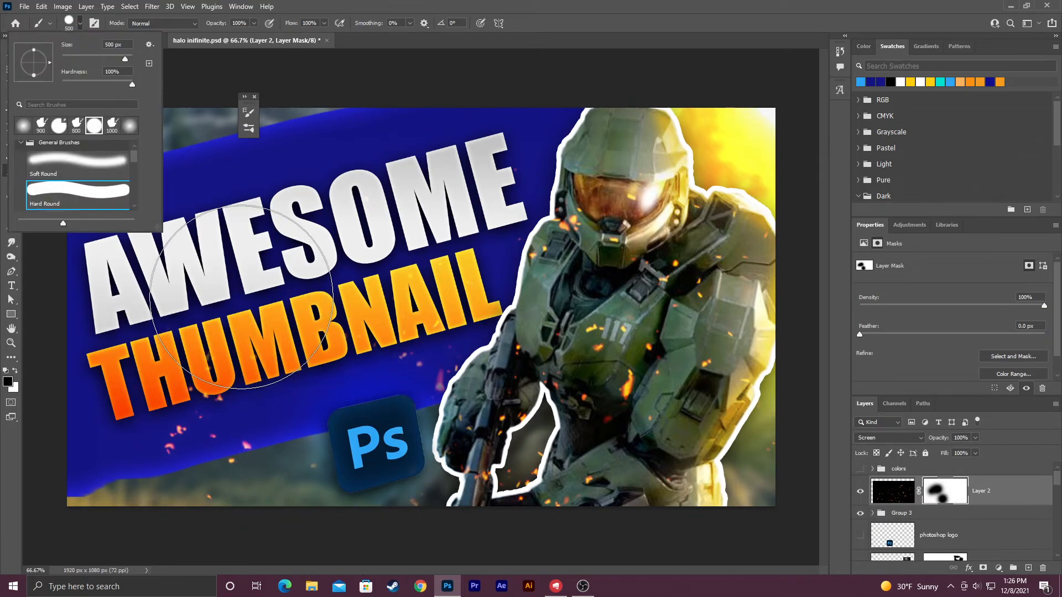
pyautogui.click(81, 24)
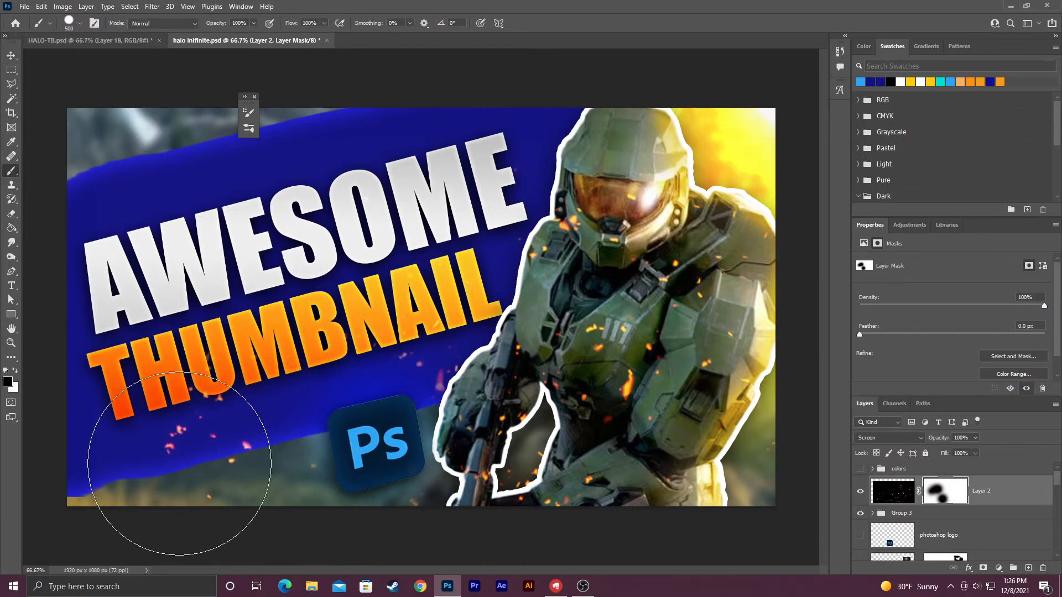
pyautogui.press('[')
pyautogui.press('[')
pyautogui.press('[')
pyautogui.press('[')
pyautogui.press('[')
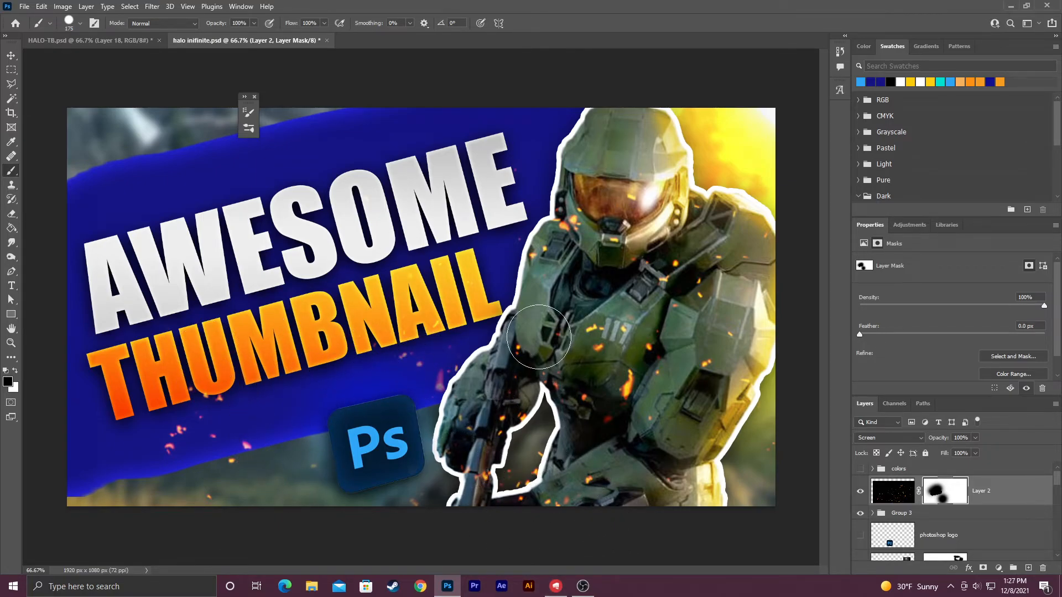
pyautogui.click(436, 275)
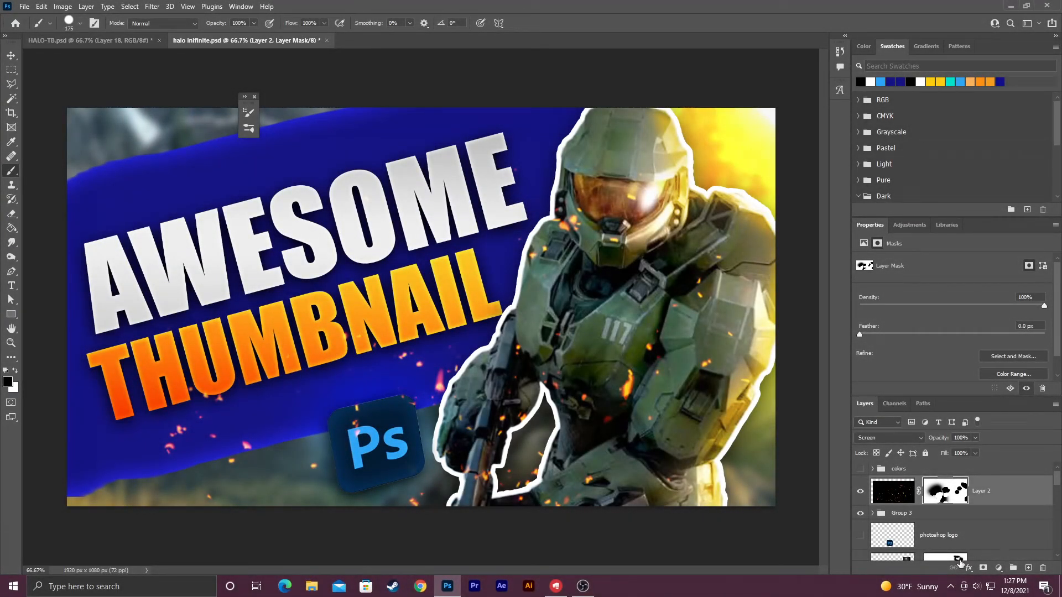
# - Close the floating brush panel and lock Layer 2 completely
pyautogui.click(11, 56)
pyautogui.click(255, 98)
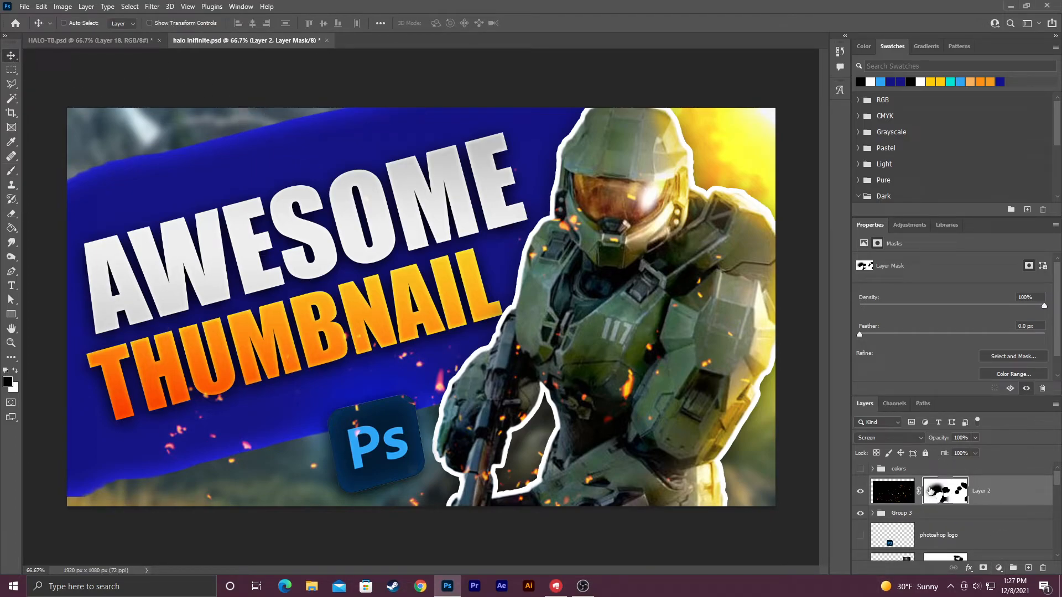
pyautogui.click(925, 454)
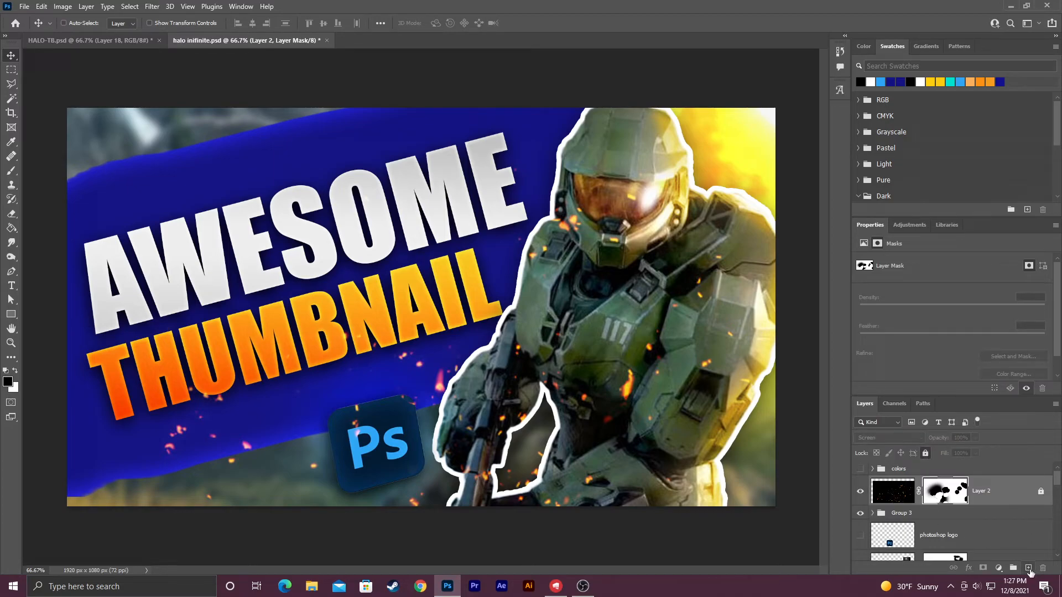
# - Draw a black rectangle of about 1756 × 978 px over most of the canvas, above the embers layer
pyautogui.click(1029, 569)
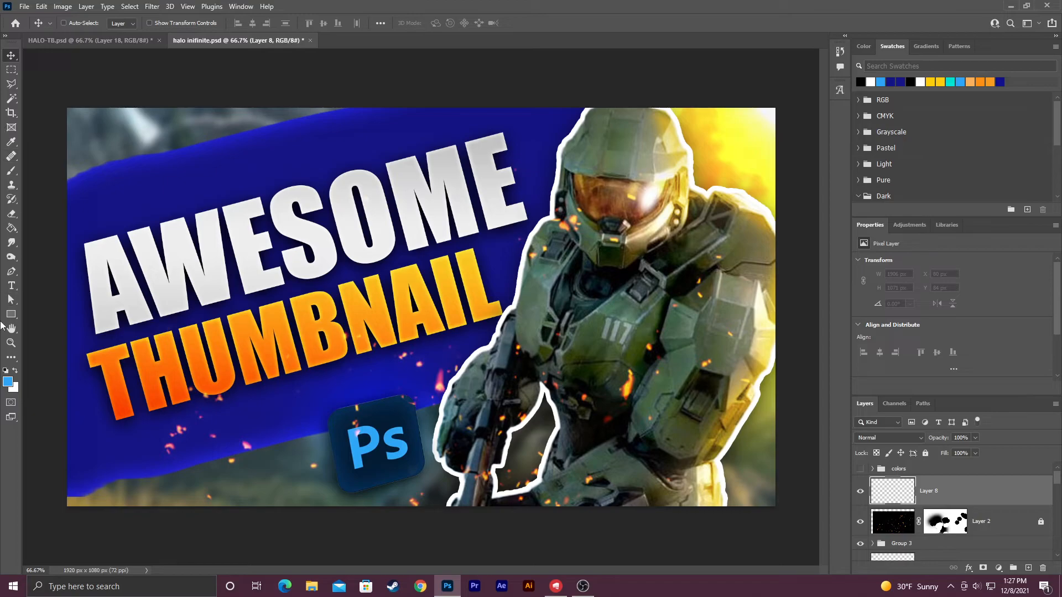
pyautogui.click(12, 315)
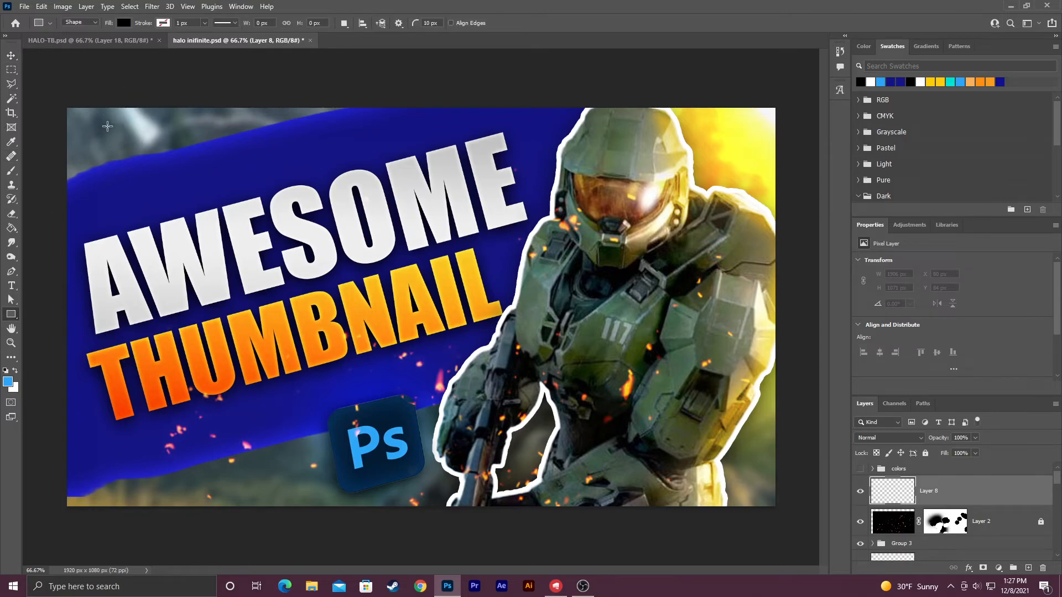
pyautogui.moveTo(105, 128); pyautogui.dragTo(752, 486)
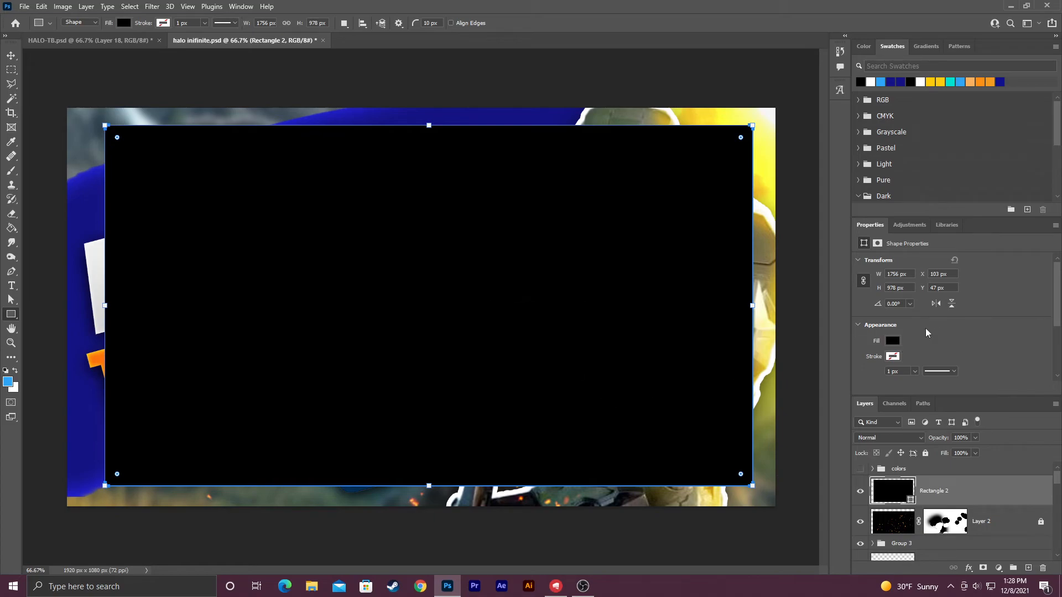
# - Set the black rectangle's corner radii to 0 px and move it slightly left, centring it at about 958, 540 px
pyautogui.scroll(-3, 921, 330)
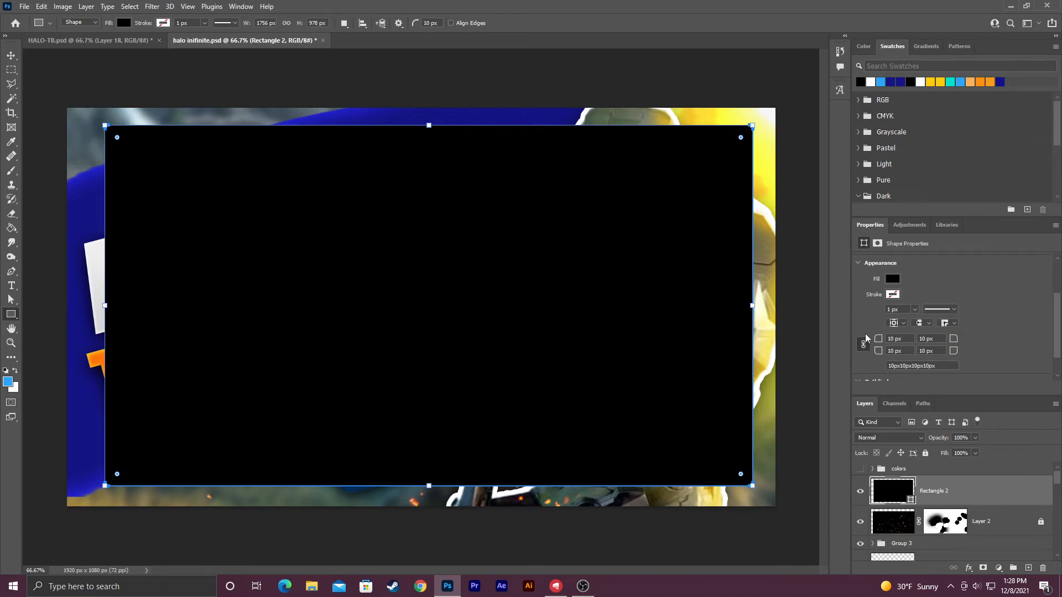
pyautogui.moveTo(879, 339); pyautogui.dragTo(770, 349)
pyautogui.click(11, 55)
pyautogui.moveTo(363, 310); pyautogui.dragTo(356, 311)
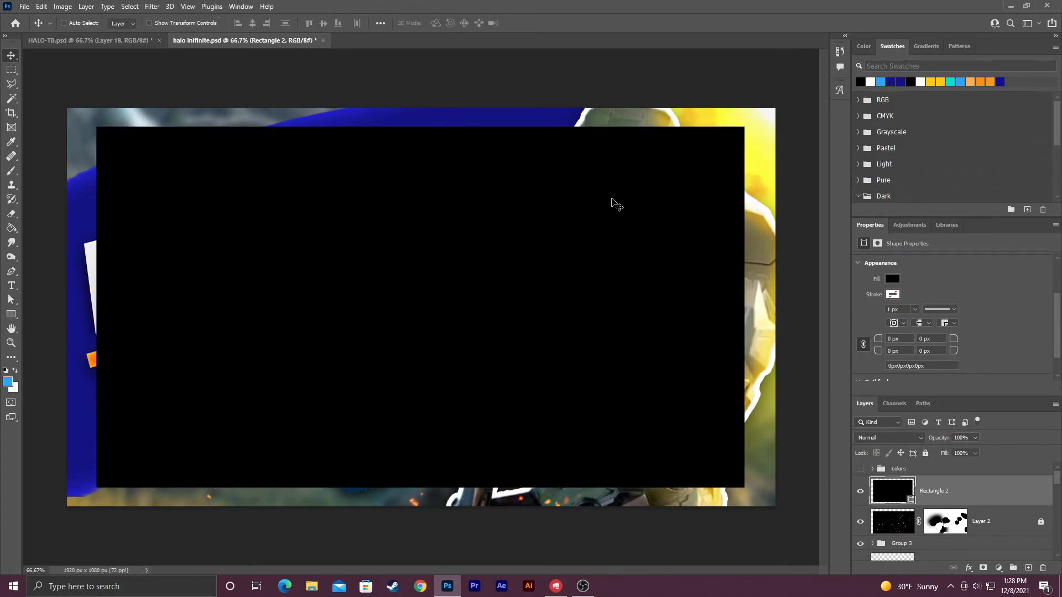
# - Widen the black rectangle symmetrically to about 103.8% of its width and make it slightly taller, keeping it roughly centred on the canvas
pyautogui.hotkey('ctrl', 't')
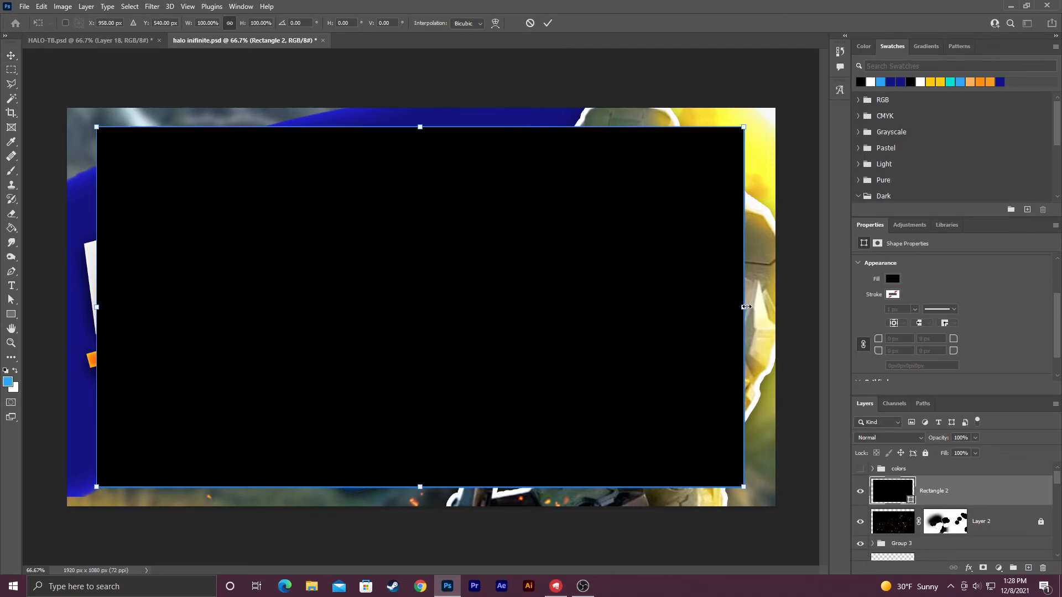
pyautogui.moveTo(744, 307); pyautogui.dragTo(758, 306)
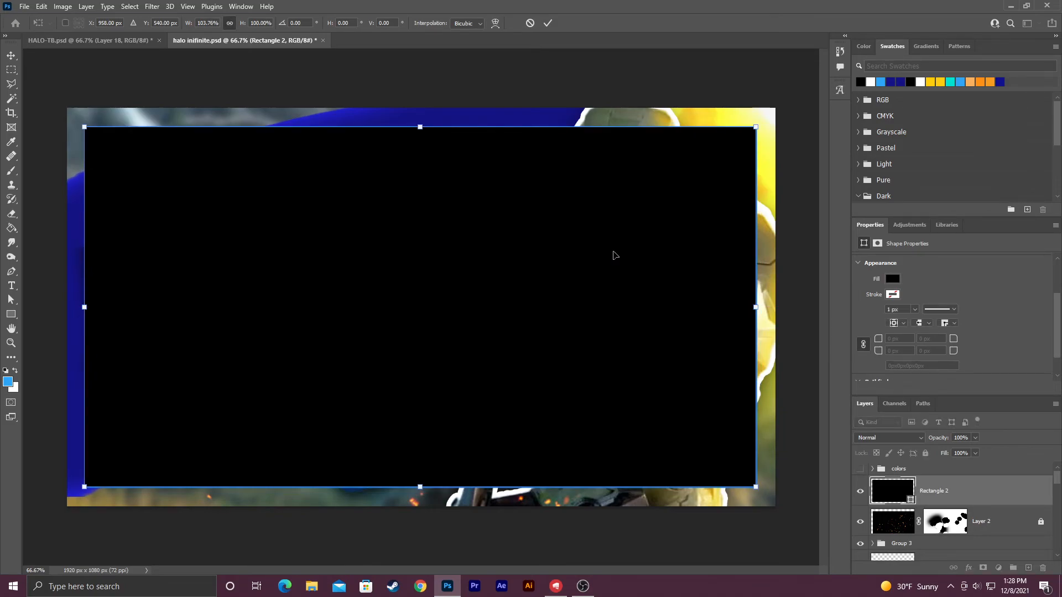
pyautogui.moveTo(420, 125); pyautogui.dragTo(422, 124)
pyautogui.press('Return')
pyautogui.moveTo(483, 282)
pyautogui.mouseDown()
pyautogui.moveTo(495, 280)
pyautogui.moveTo(484, 284)
pyautogui.mouseUp()
# - Load Layer 1's outline as a selection, centre the black rectangle within it, and deselect
pyautogui.scroll(-10, 907, 531)
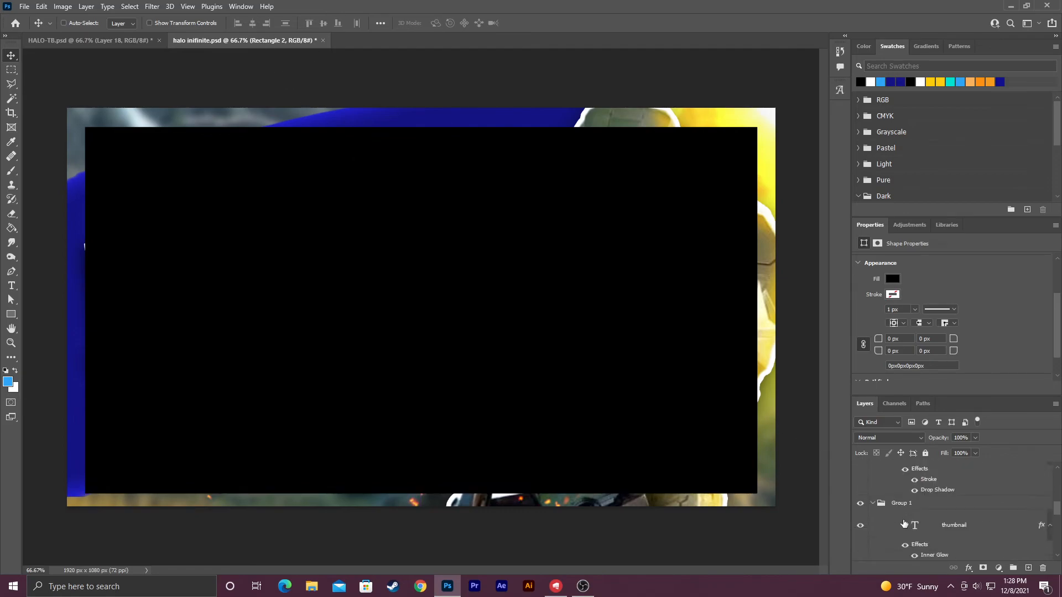
pyautogui.scroll(-1, 908, 534)
pyautogui.keyDown('ctrl'); pyautogui.click(897, 546); pyautogui.keyUp('ctrl')
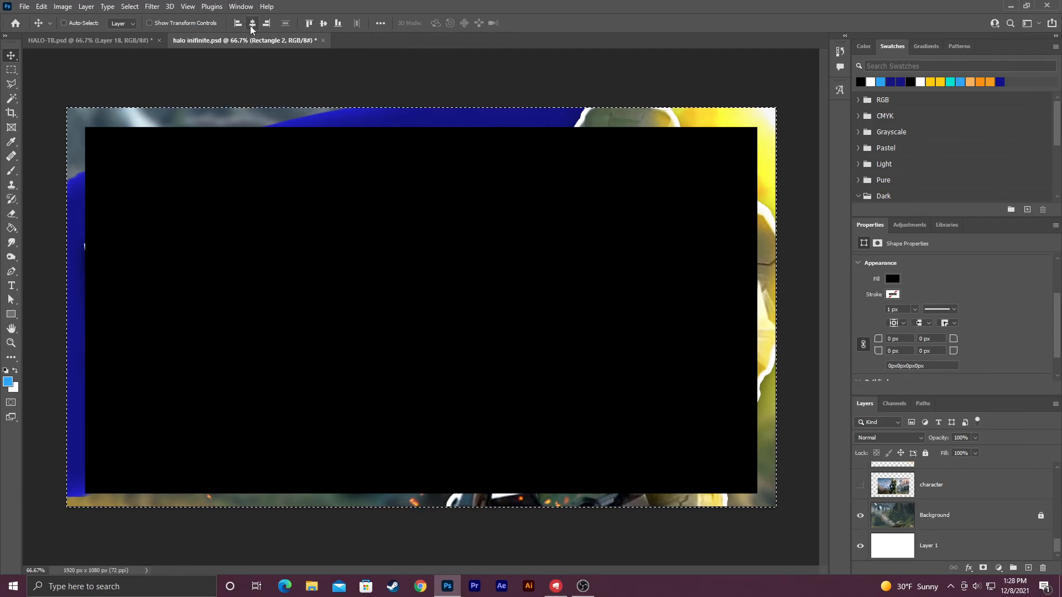
pyautogui.click(323, 23)
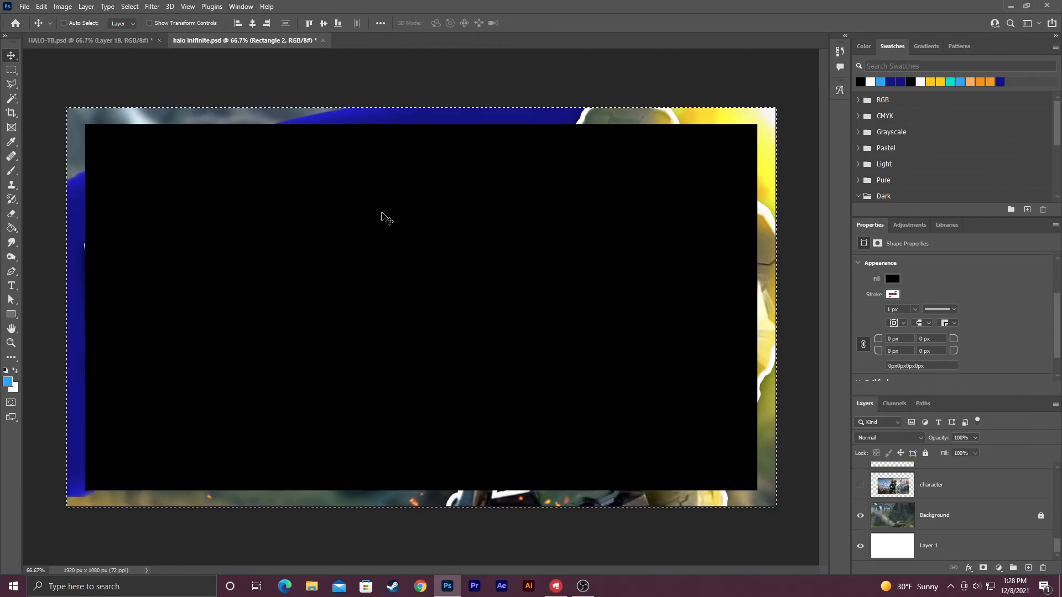
pyautogui.hotkey('ctrl', 'd')
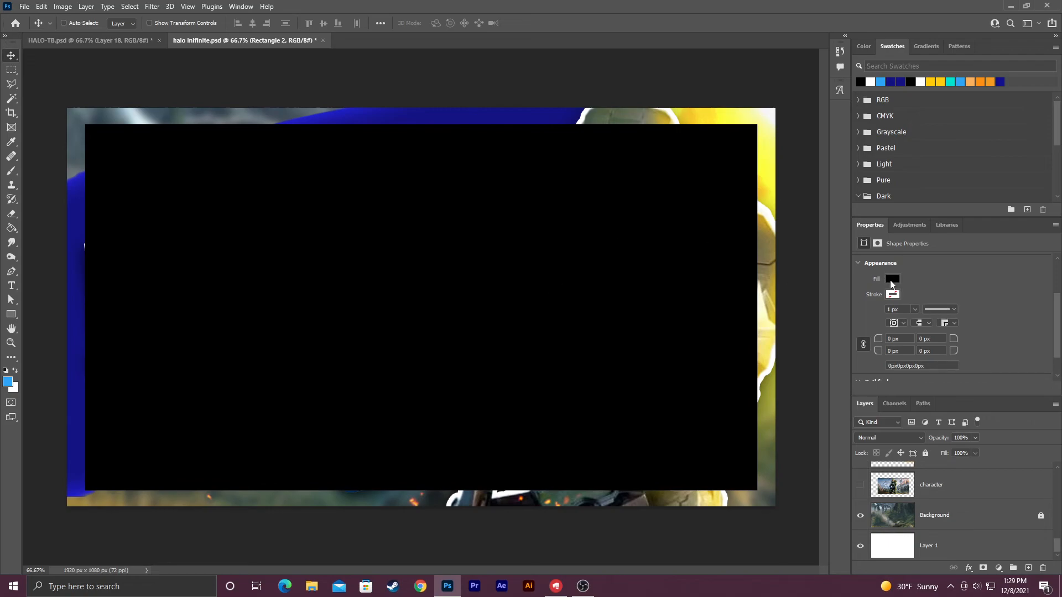
# - Remove the rectangle's fill and give it a black inner shadow with 92% opacity and a size of 87 px
pyautogui.click(892, 280)
pyautogui.click(872, 302)
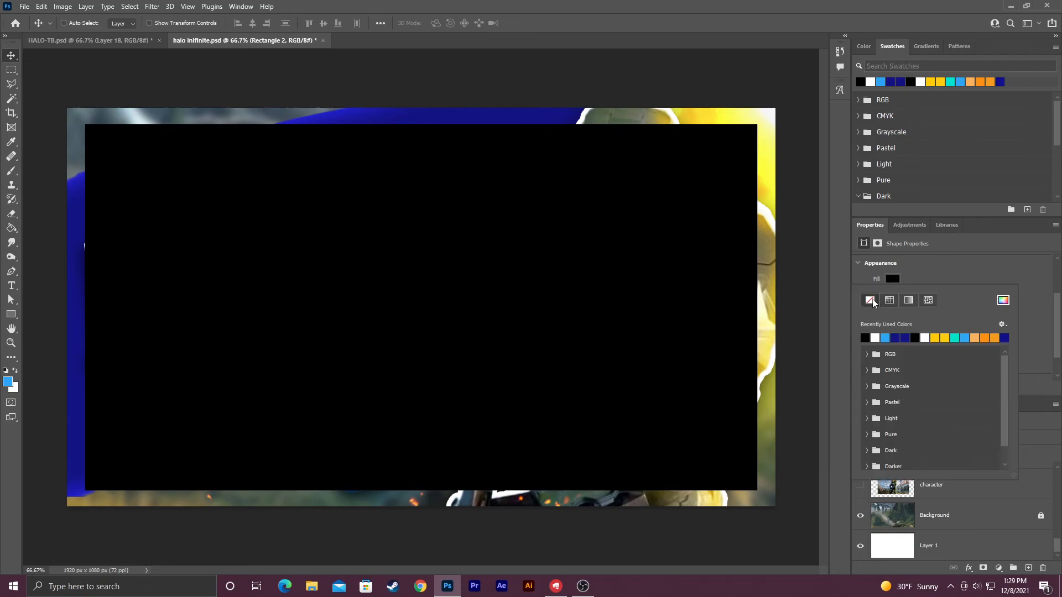
pyautogui.scroll(2, 852, 488)
pyautogui.scroll(6, 939, 504)
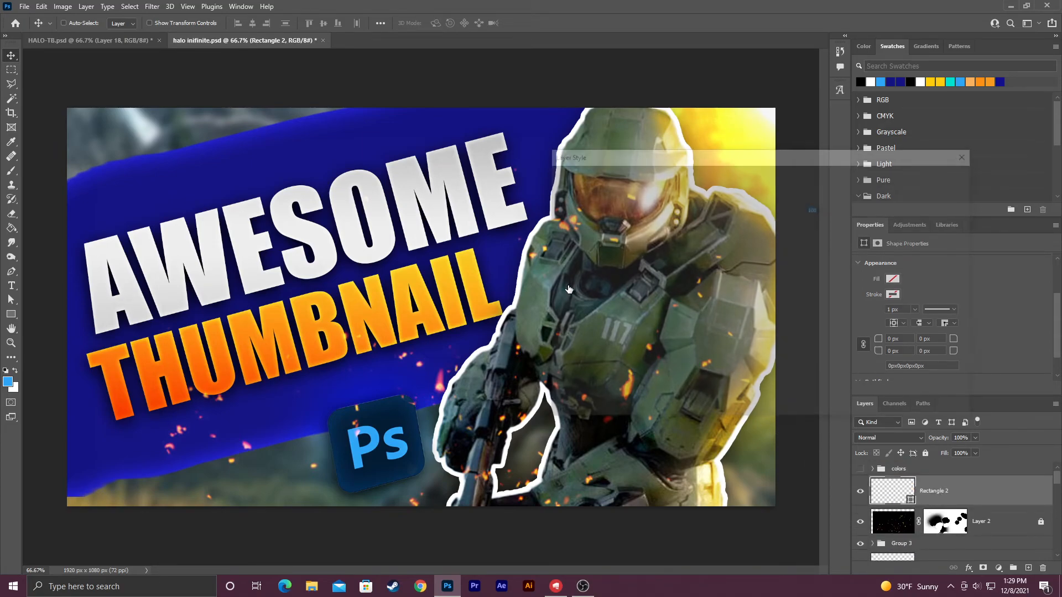
pyautogui.click(558, 264)
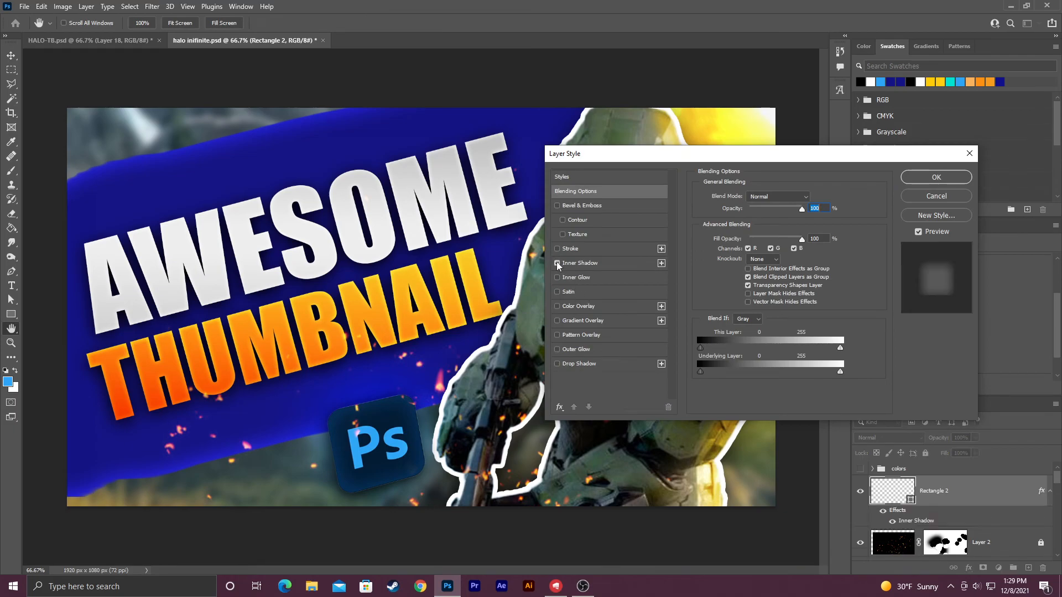
pyautogui.click(629, 263)
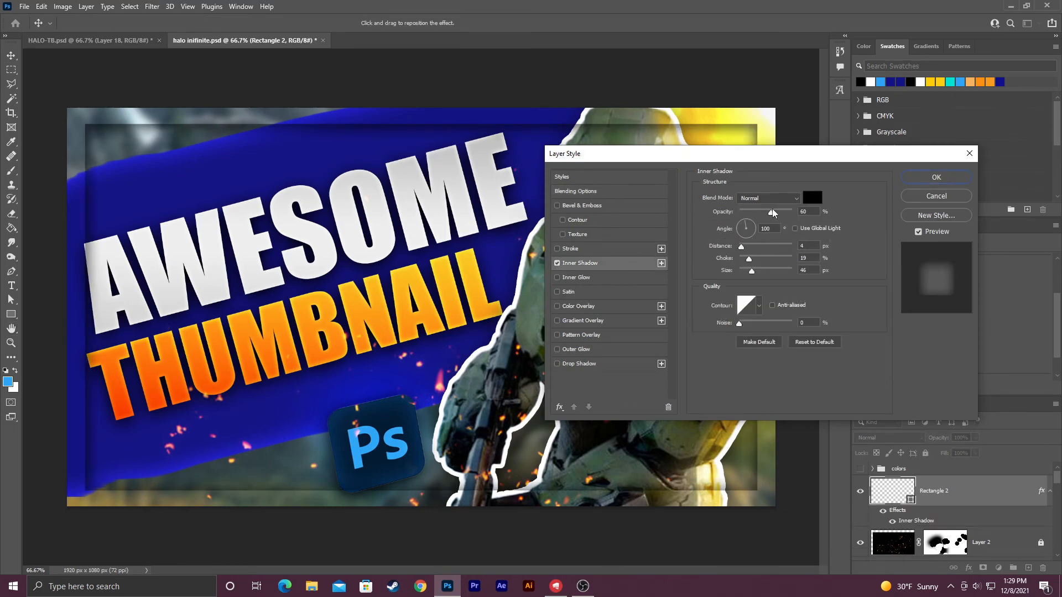
pyautogui.moveTo(771, 212); pyautogui.dragTo(788, 214)
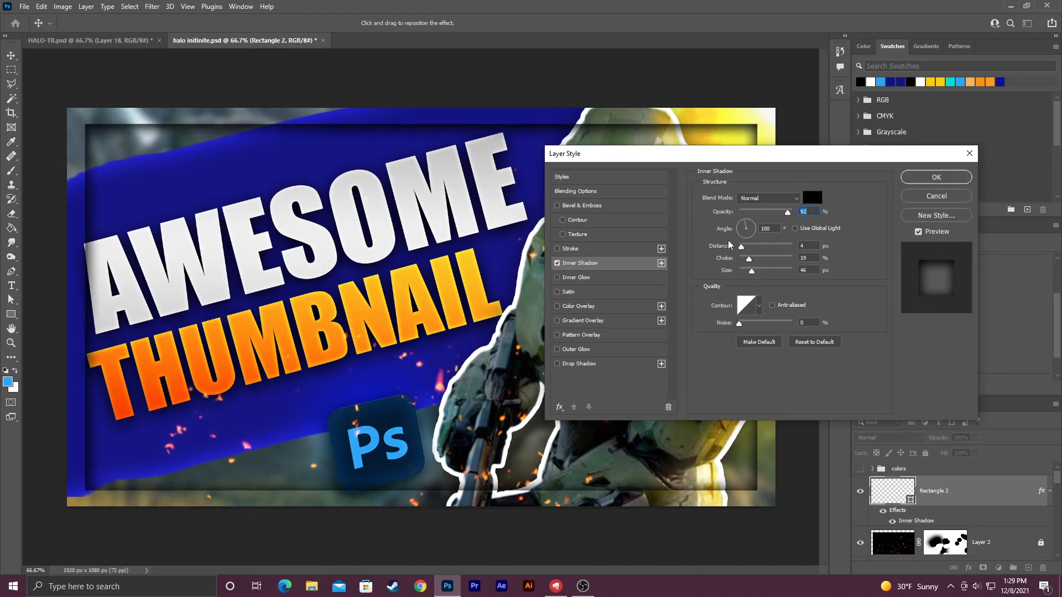
pyautogui.moveTo(751, 274); pyautogui.dragTo(761, 272)
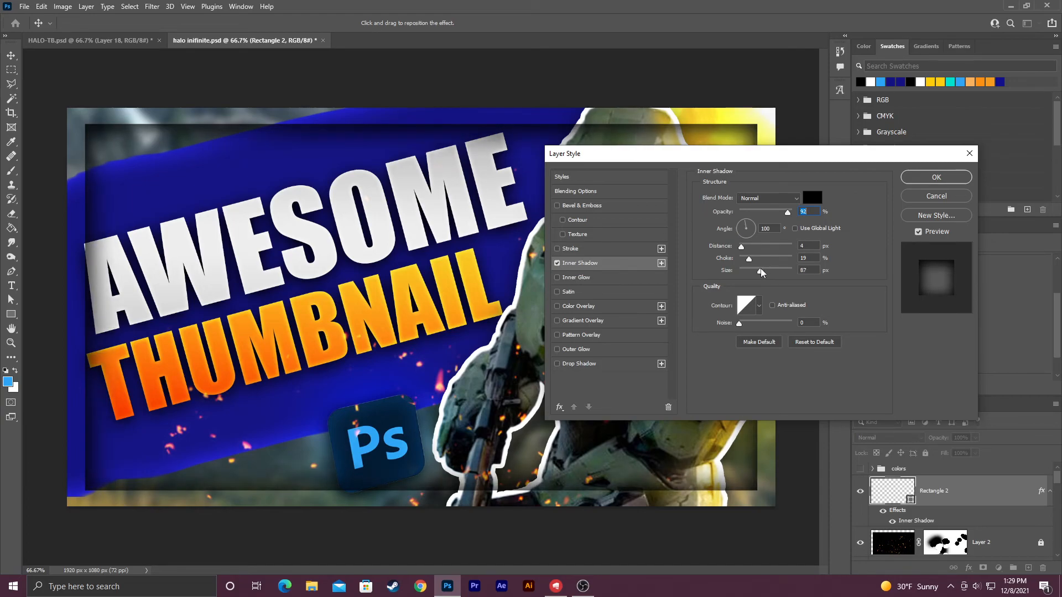
pyautogui.click(937, 177)
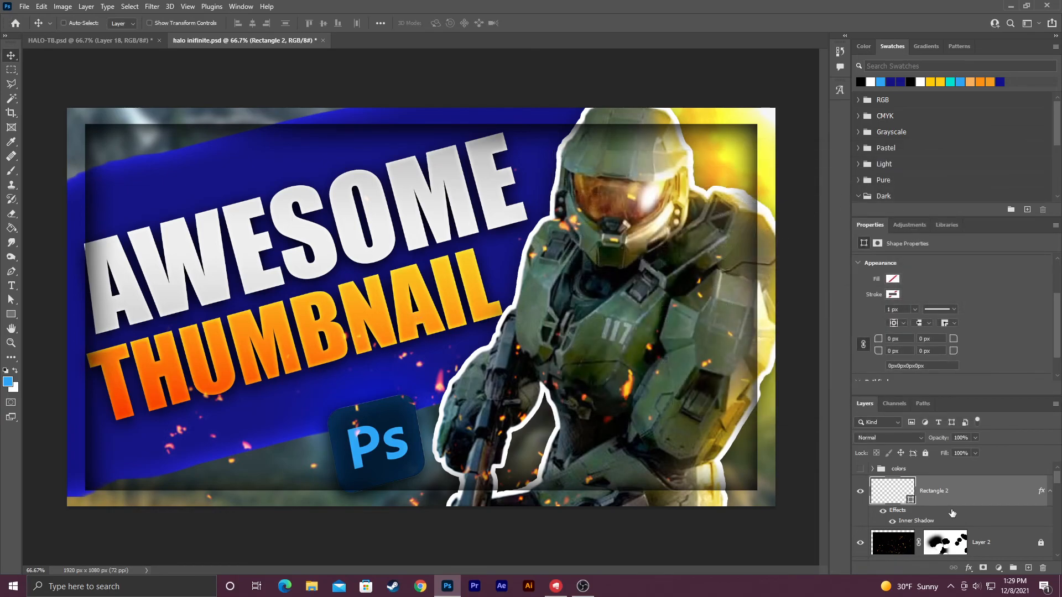
# - Add a Hue/Saturation adjustment layer above the rectangle and raise its saturation to +44
pyautogui.scroll(-3, 945, 504)
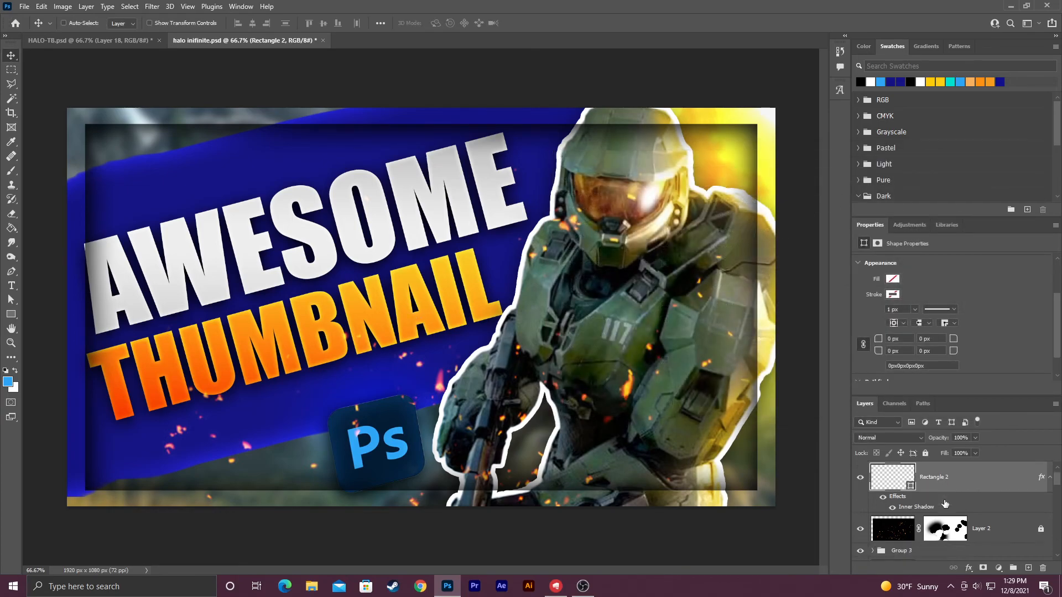
pyautogui.scroll(3, 944, 504)
pyautogui.click(999, 569)
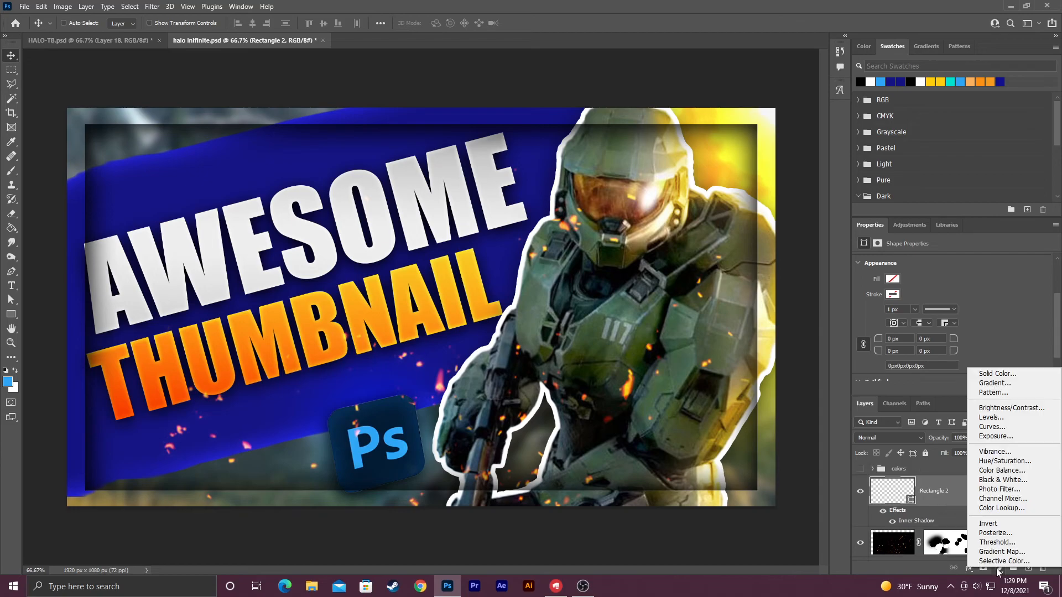
pyautogui.click(1037, 463)
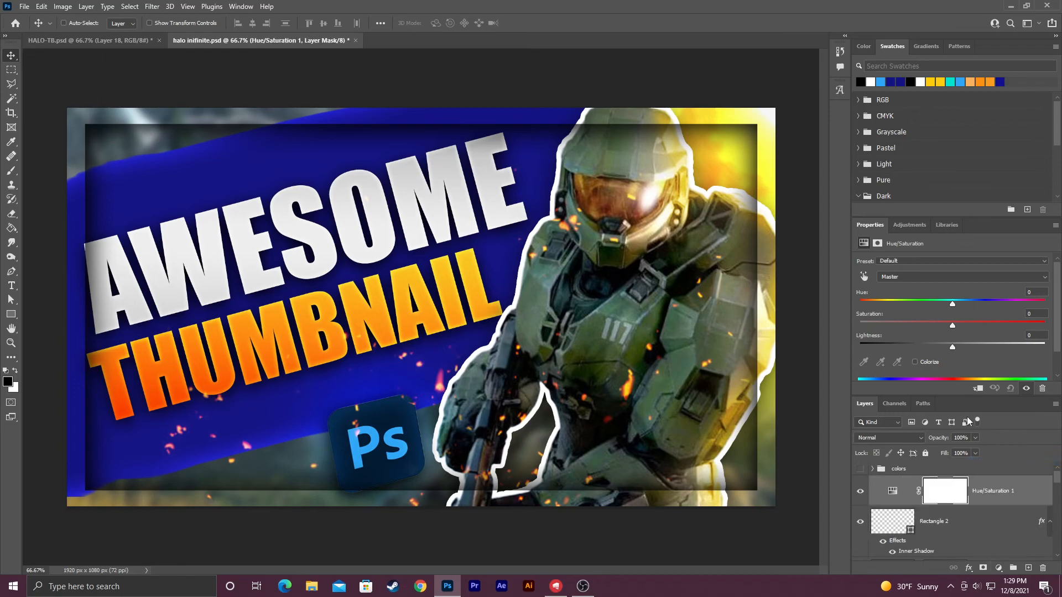
pyautogui.moveTo(959, 325); pyautogui.dragTo(997, 324)
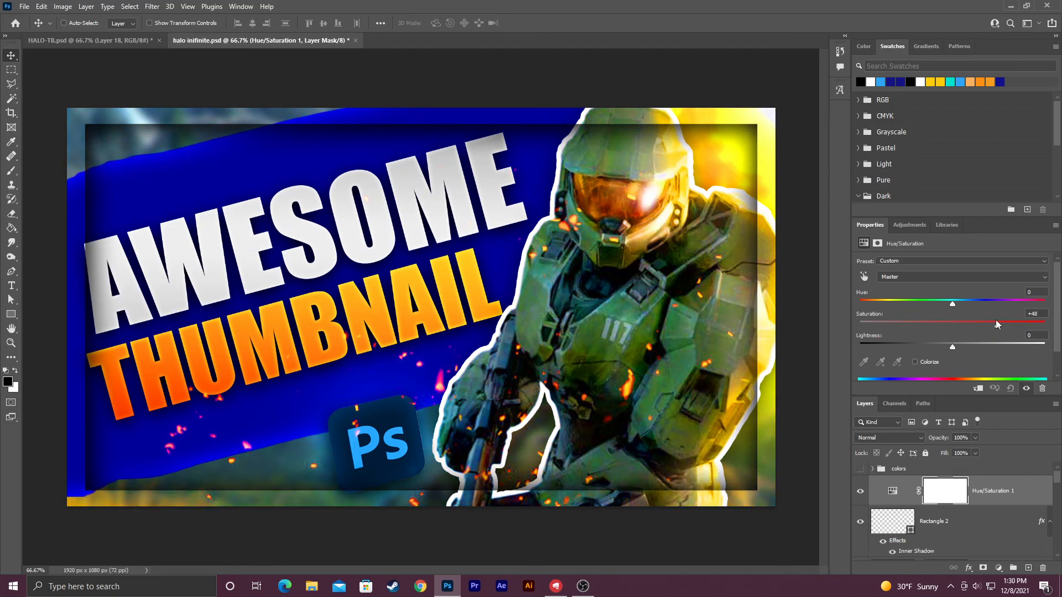
# - Add a Brightness/Contrast adjustment layer above the Hue/Saturation adjustment
pyautogui.click(1029, 568)
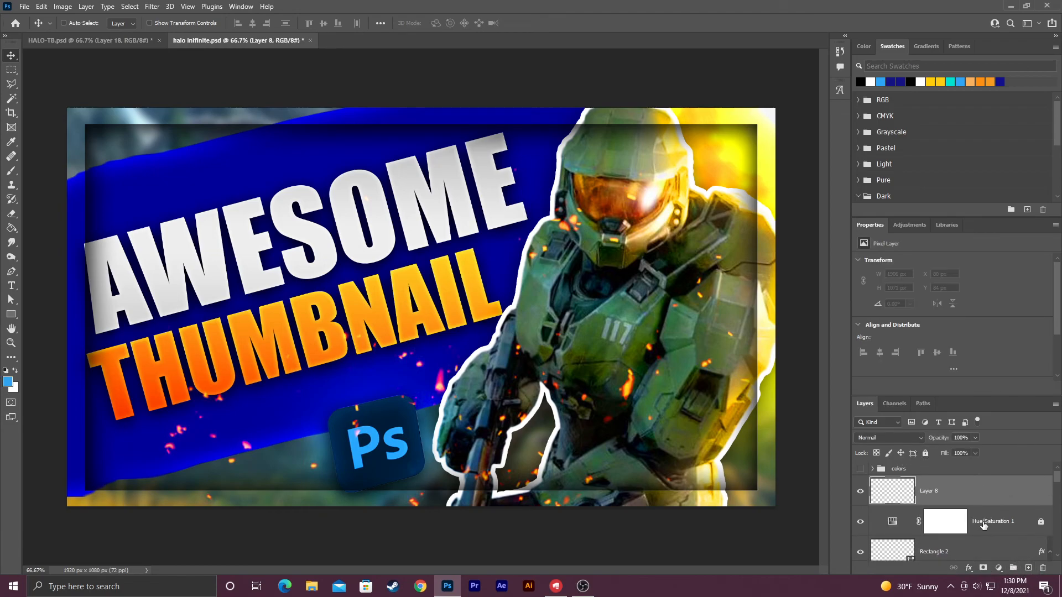
pyautogui.hotkey('ctrl', 'z')
pyautogui.click(998, 568)
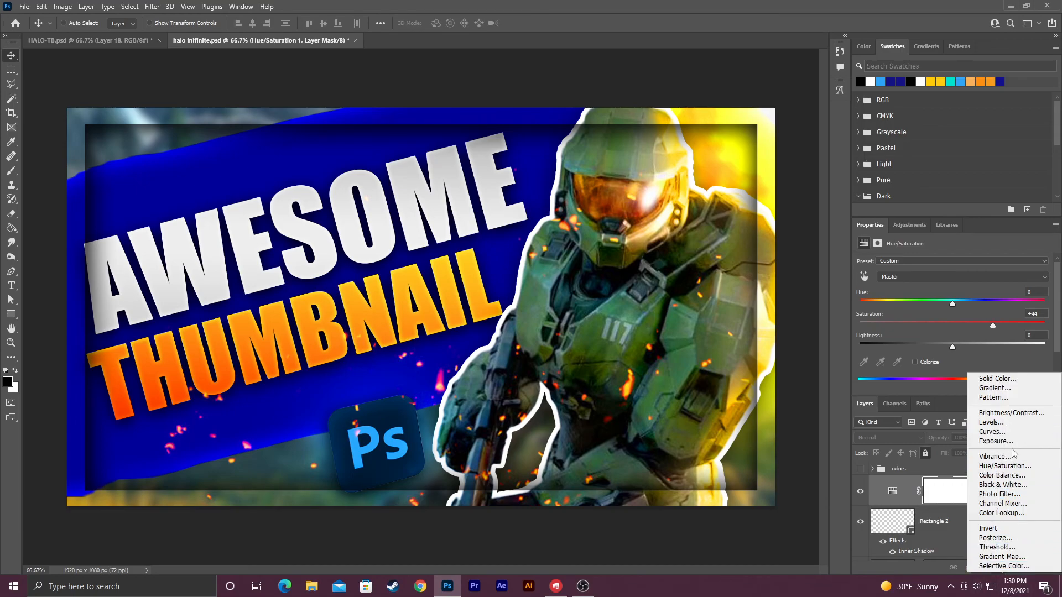
pyautogui.click(1012, 413)
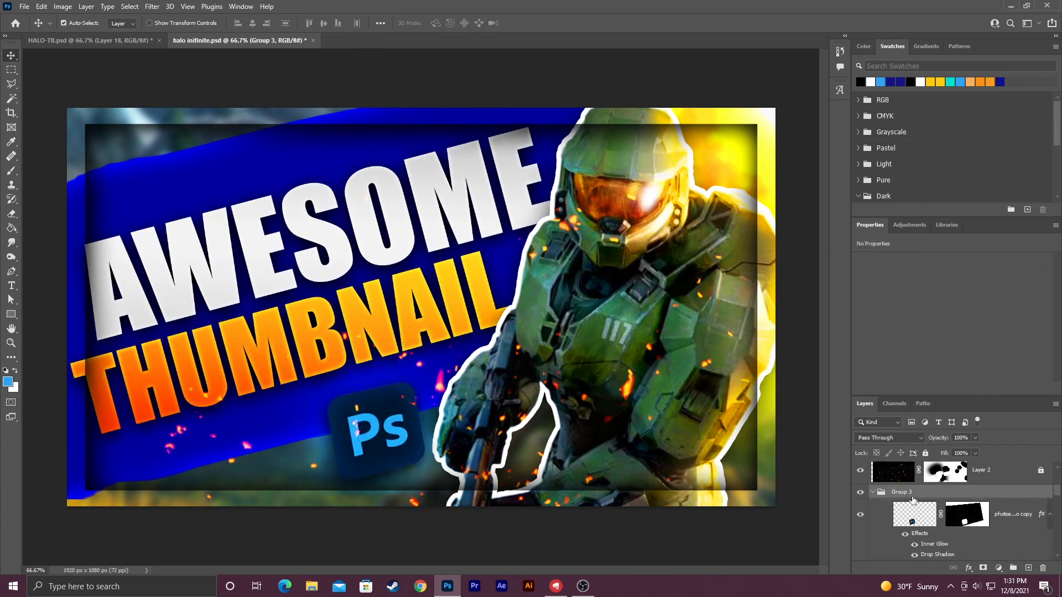
pyautogui.scroll(2, 864, 489)
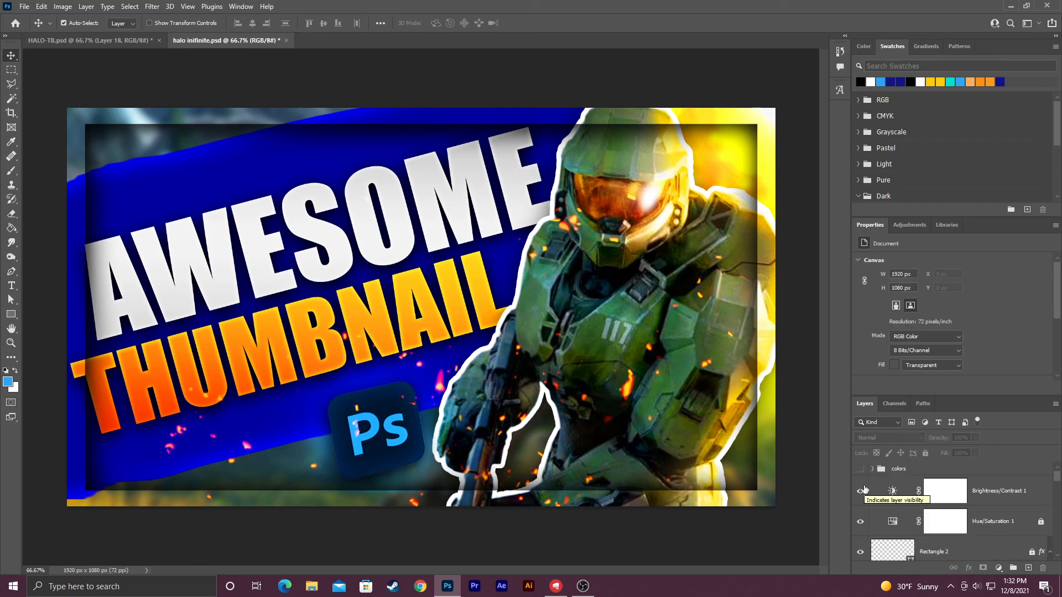